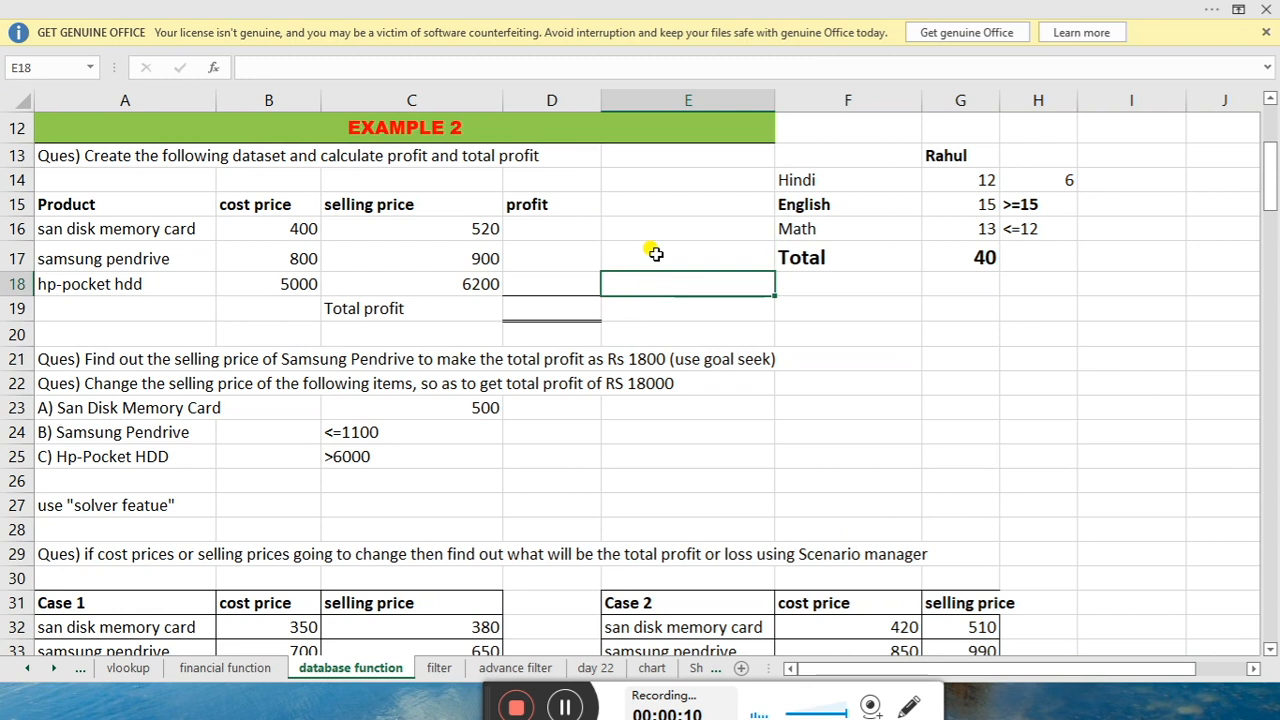
Walk through the Example 2 profit table, pointing out the empty profit cells and total profit row
left_click_drag(650, 250, 641, 328)
left_click(578, 304)
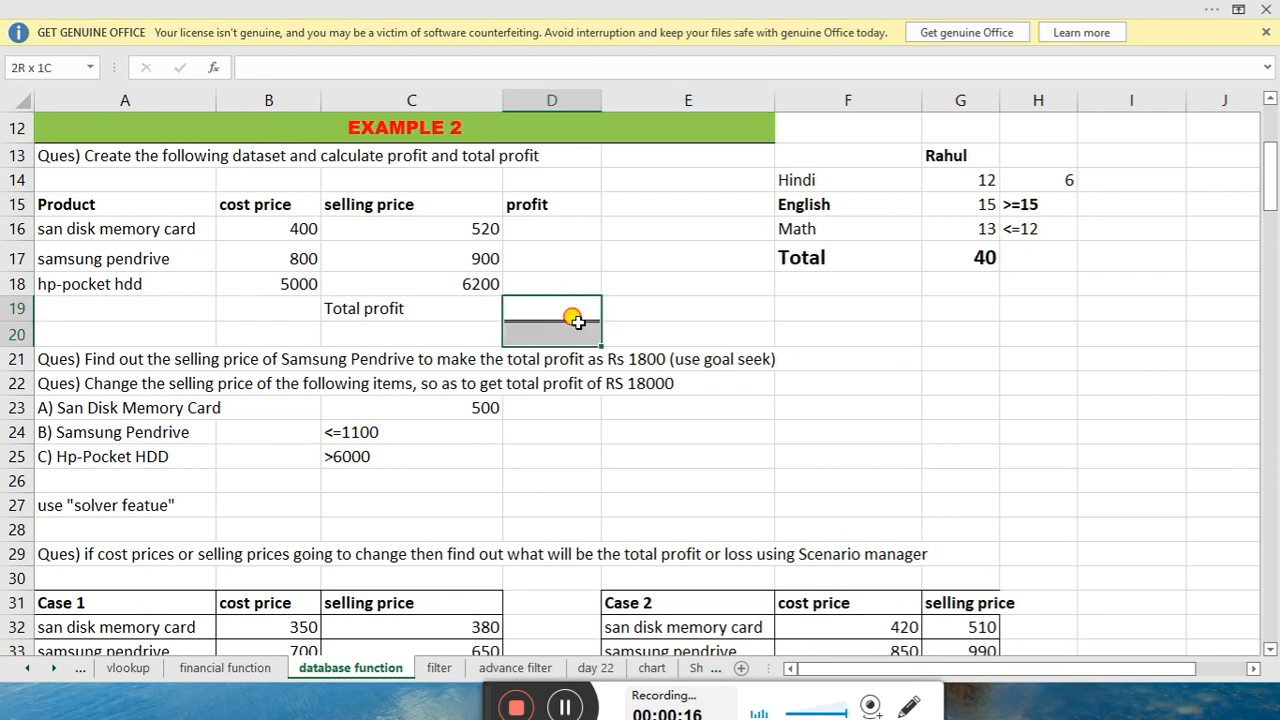
left_click(645, 305)
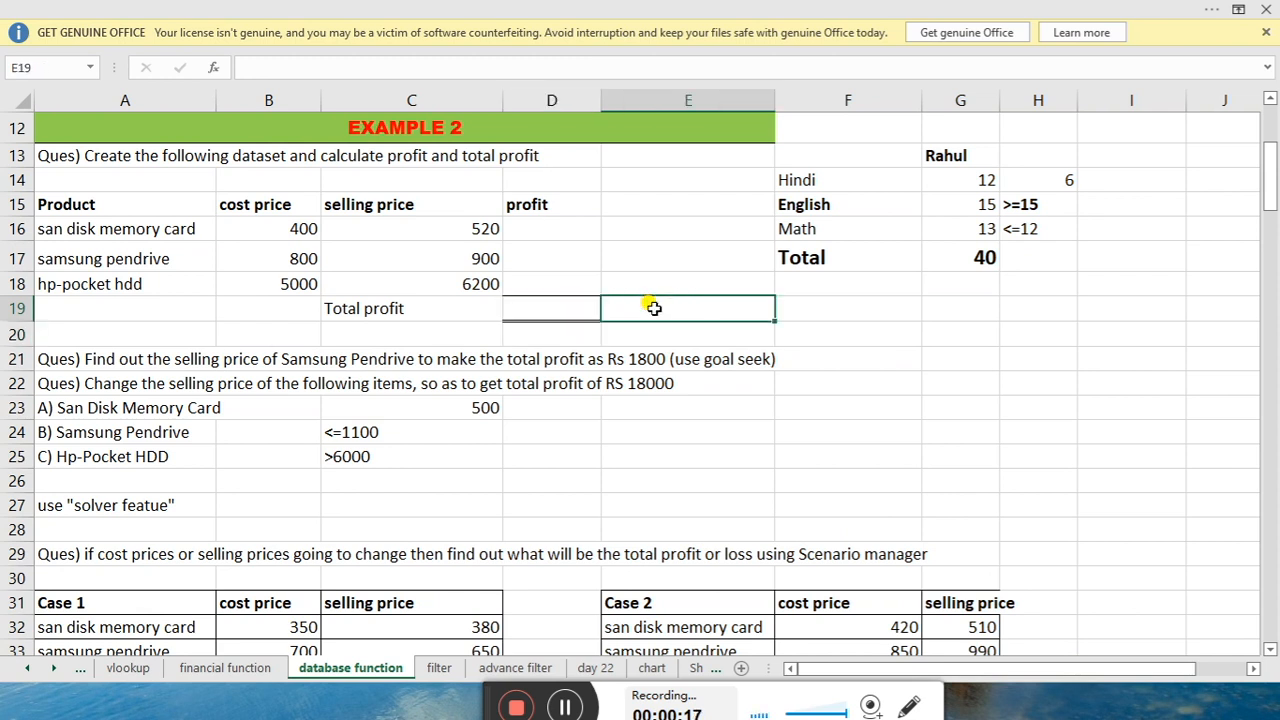
left_click(232, 128)
left_click(506, 196)
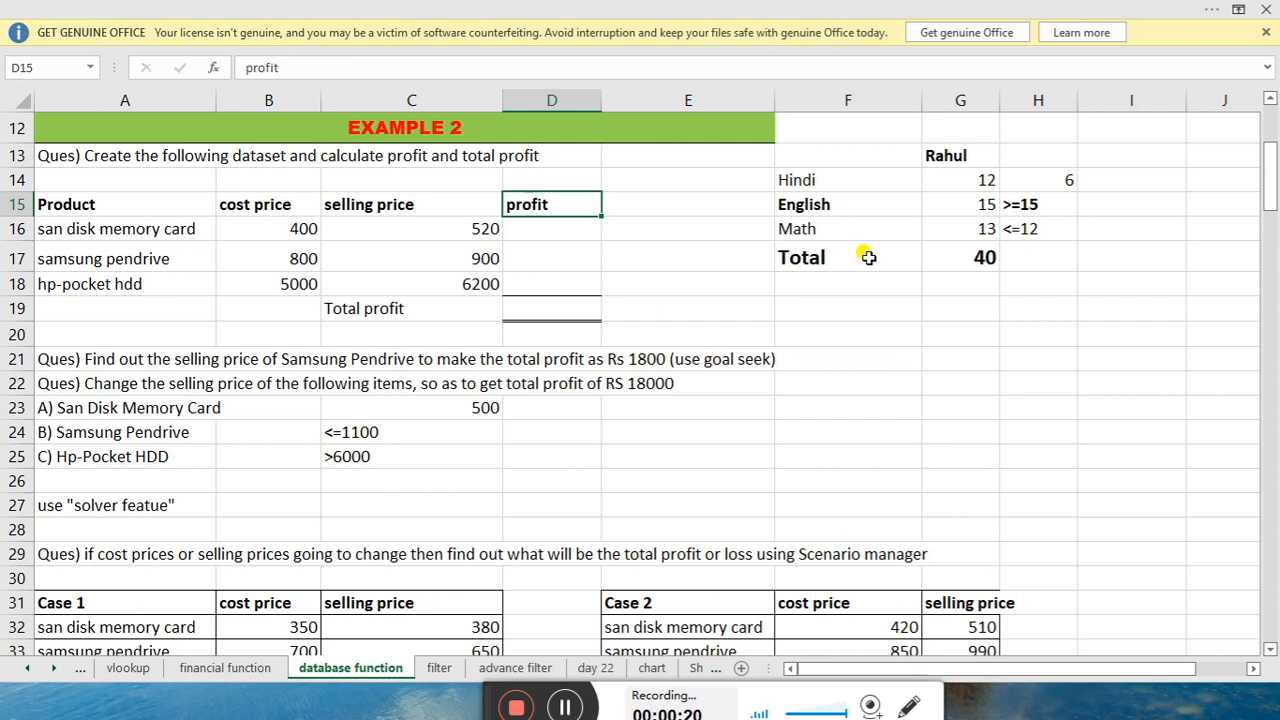
left_click_drag(885, 147, 1002, 262)
left_click(622, 248)
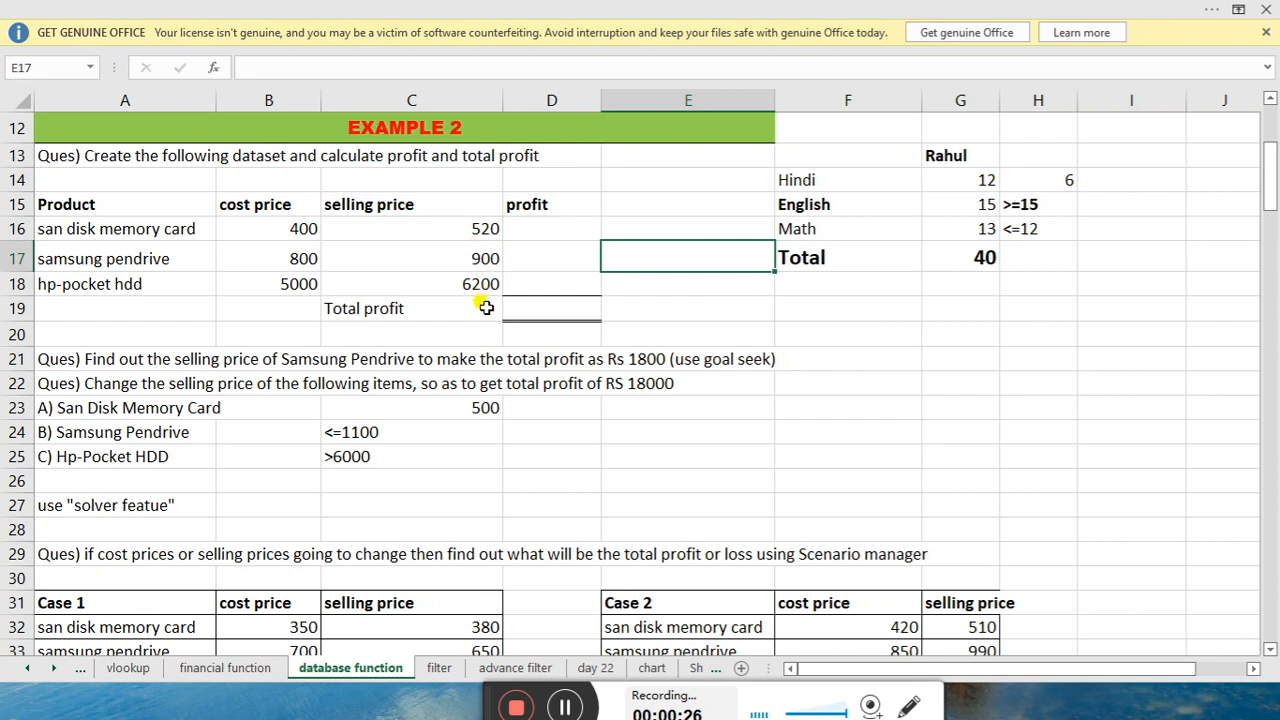
left_click(517, 300)
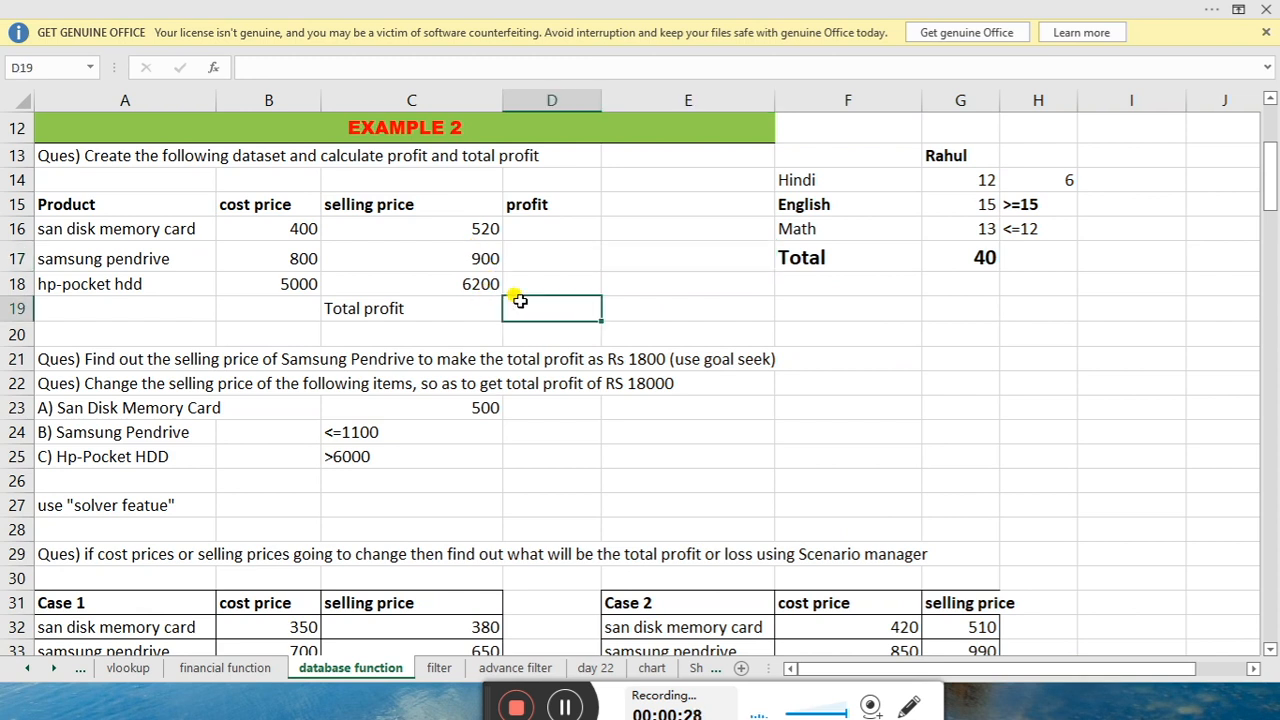
left_click(551, 276)
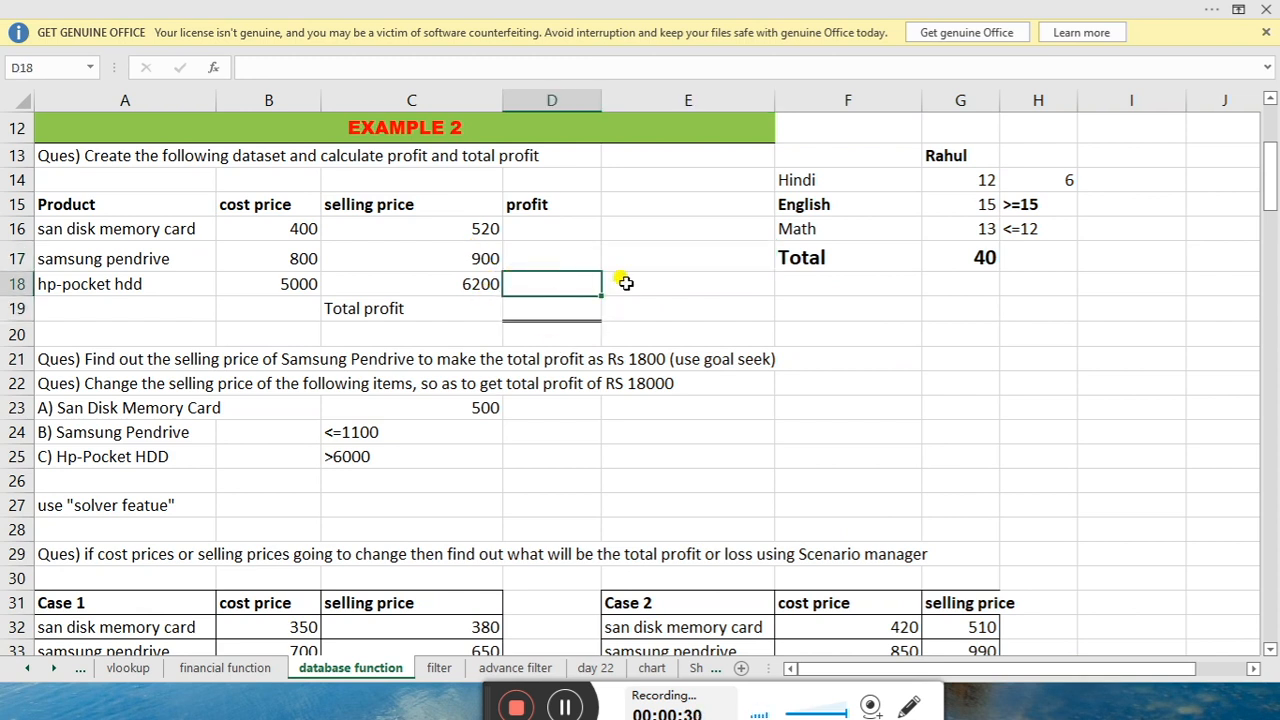
left_click(666, 243)
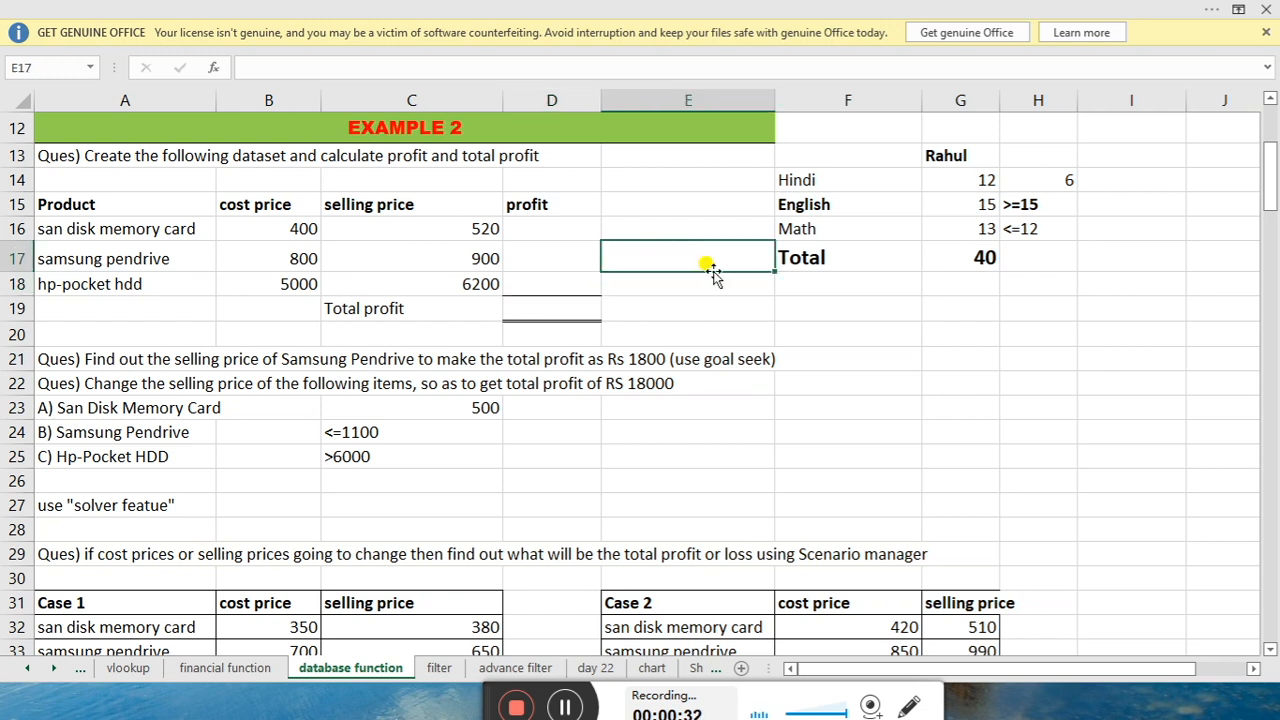
left_click(737, 196)
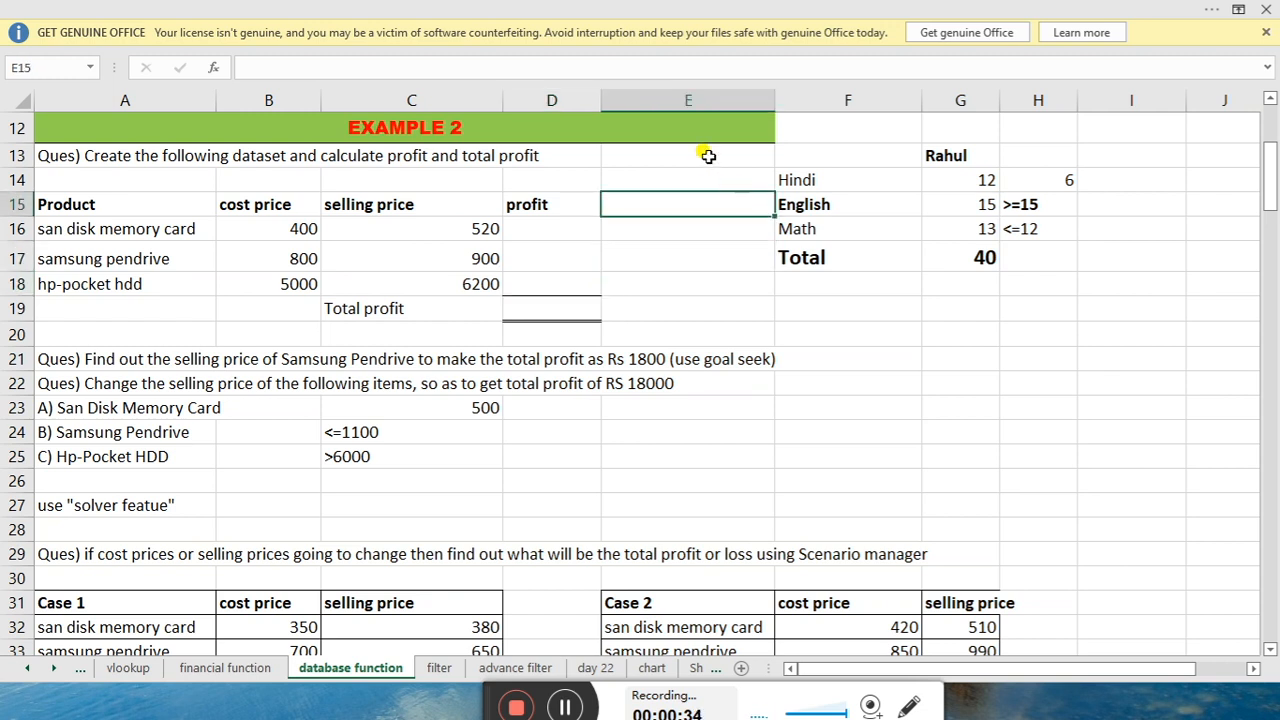
left_click(705, 159)
left_click(712, 258)
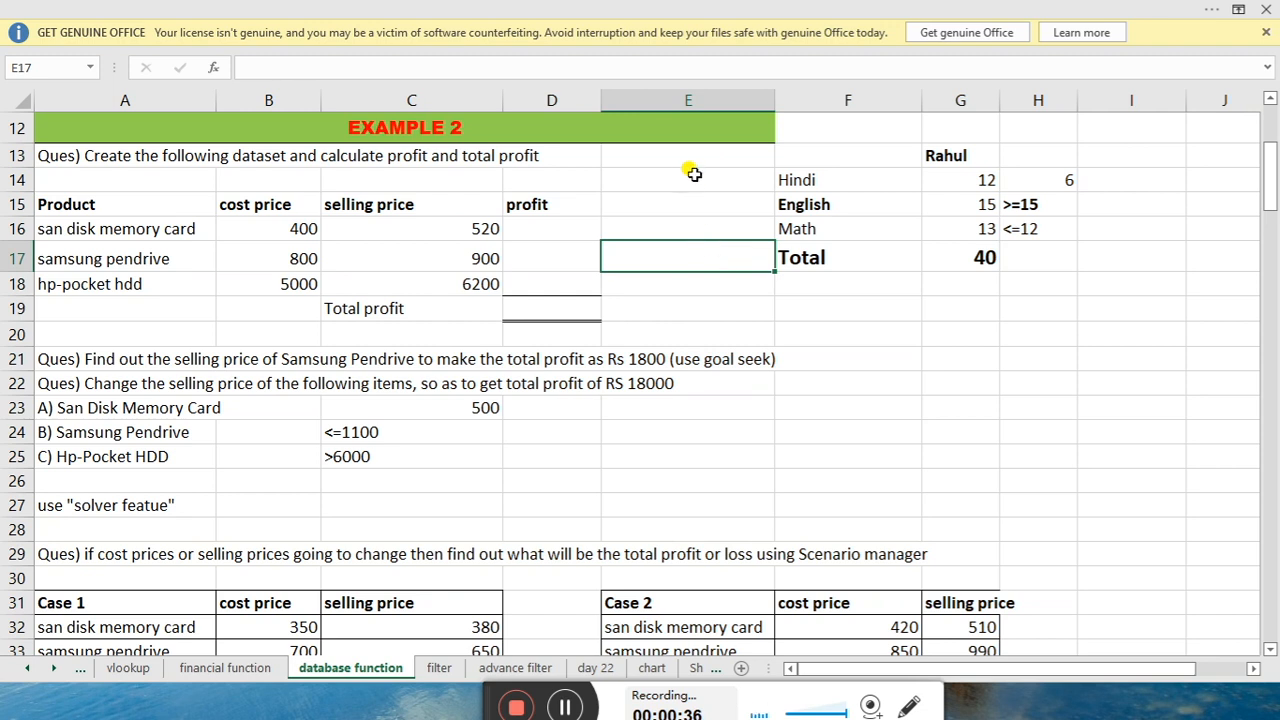
left_click_drag(688, 150, 694, 220)
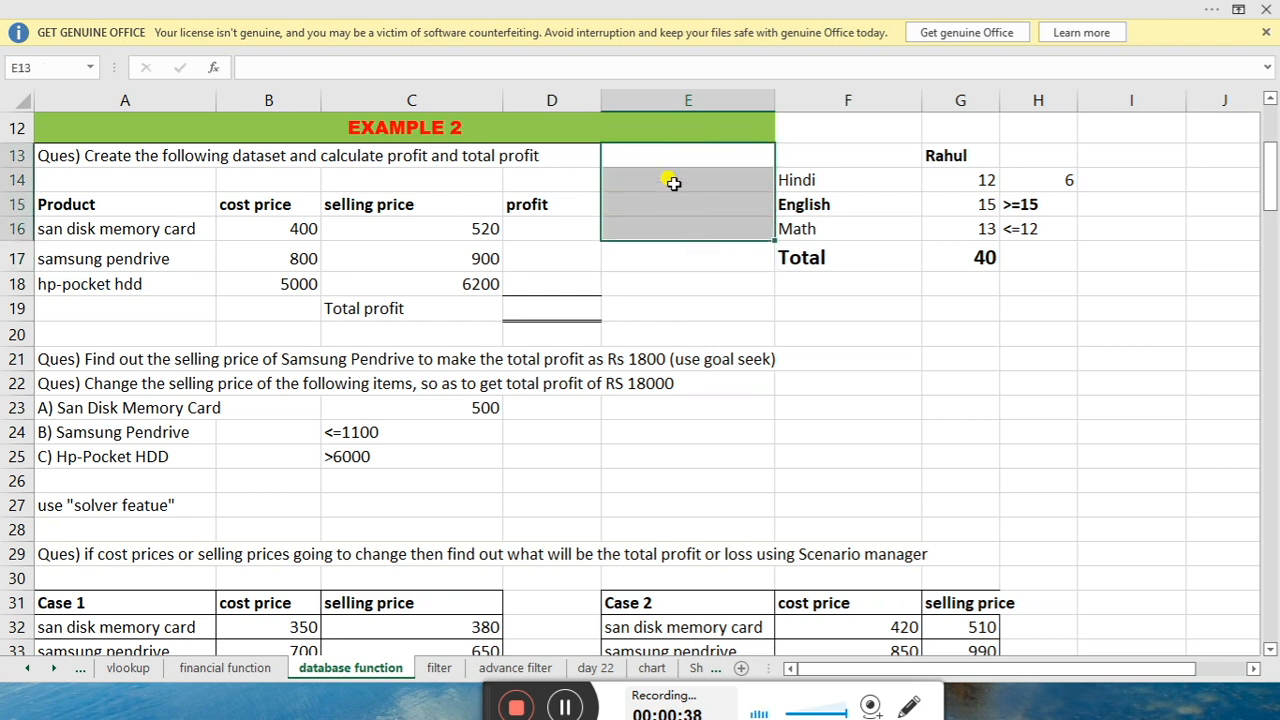
left_click_drag(680, 156, 686, 262)
left_click(662, 304)
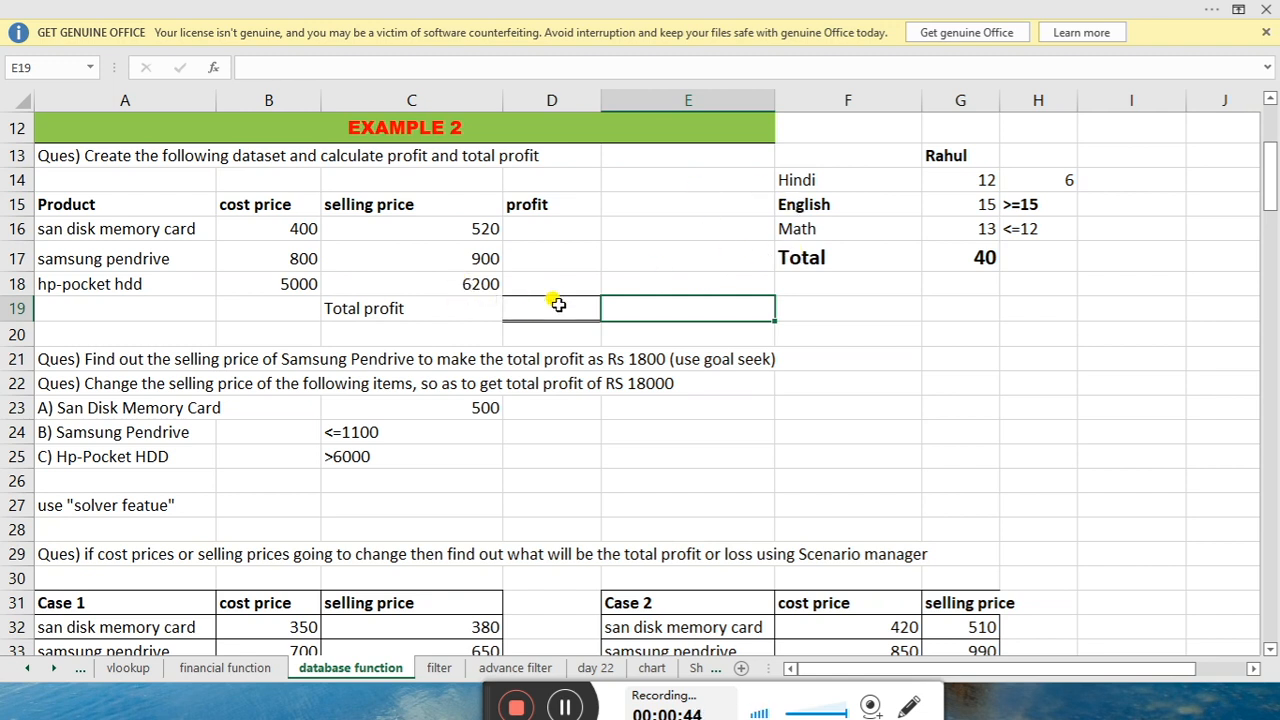
Review the marks table (Hindi 12, English 15, Math 13) and the SUM total in G17
left_click(848, 264)
left_click_drag(905, 152, 962, 224)
left_click(965, 257)
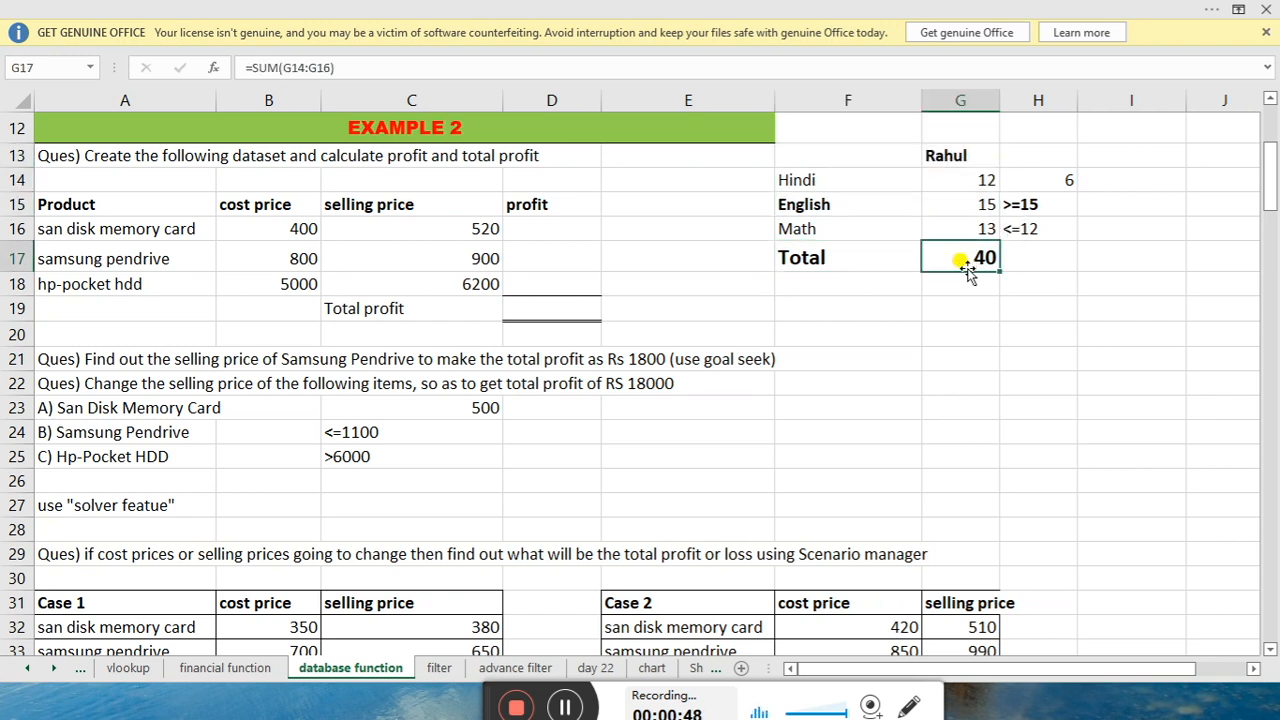
left_click(816, 179)
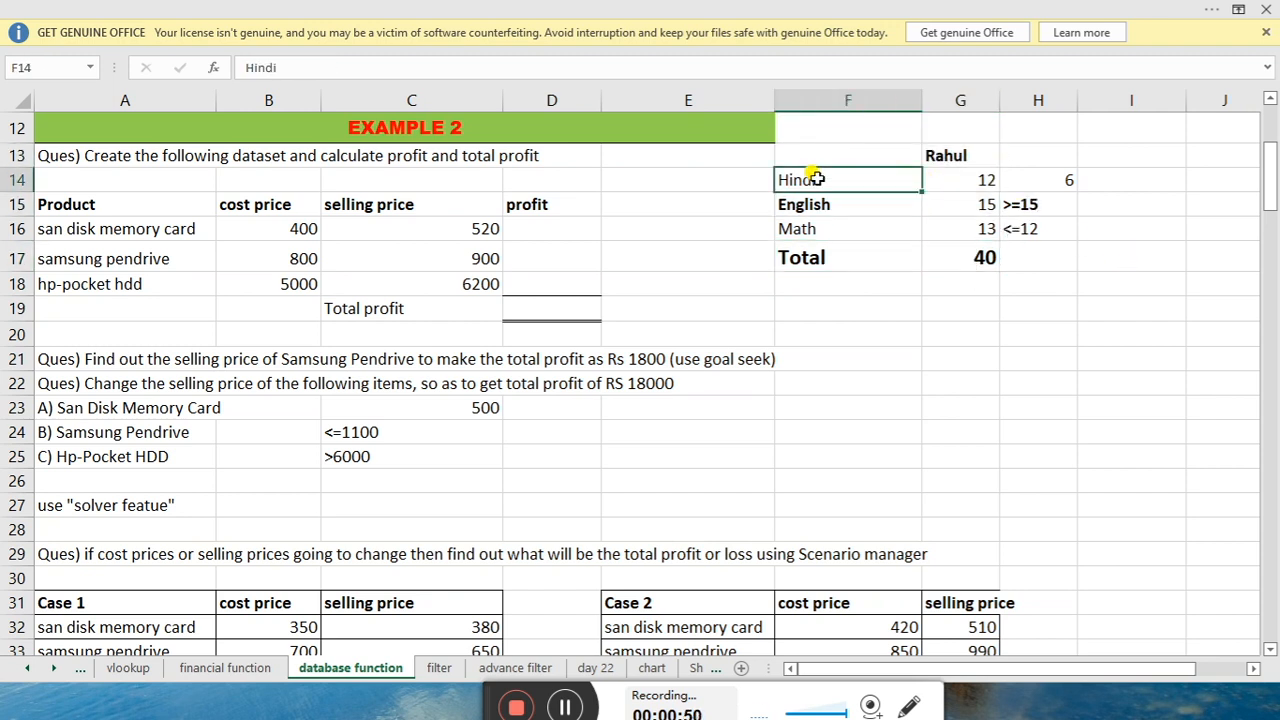
left_click(860, 208)
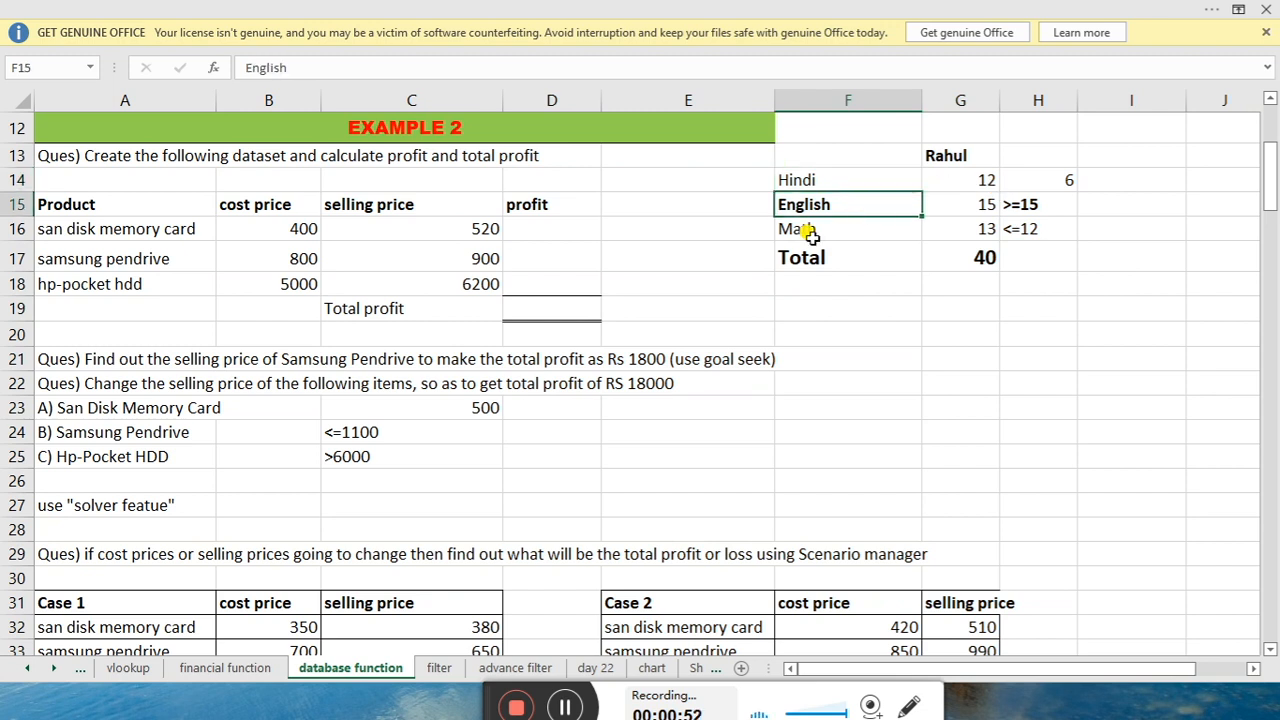
left_click(806, 250)
left_click(974, 179)
left_click(978, 208)
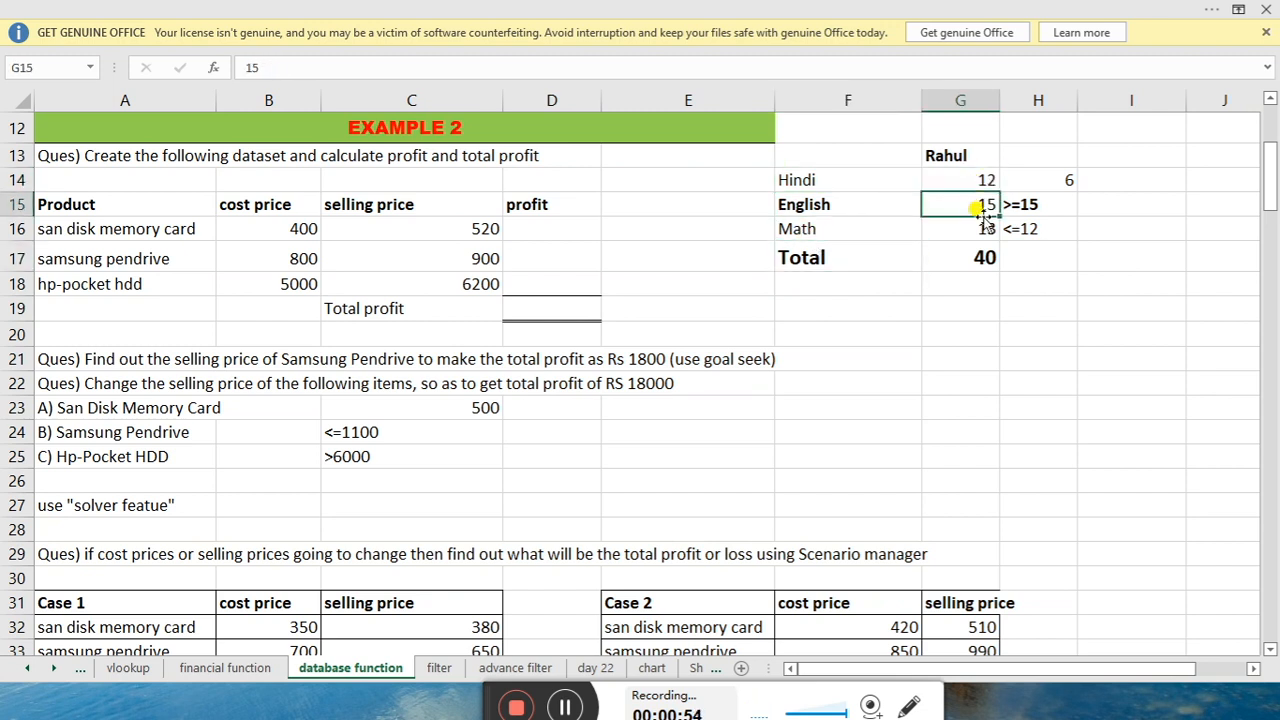
left_click(983, 224)
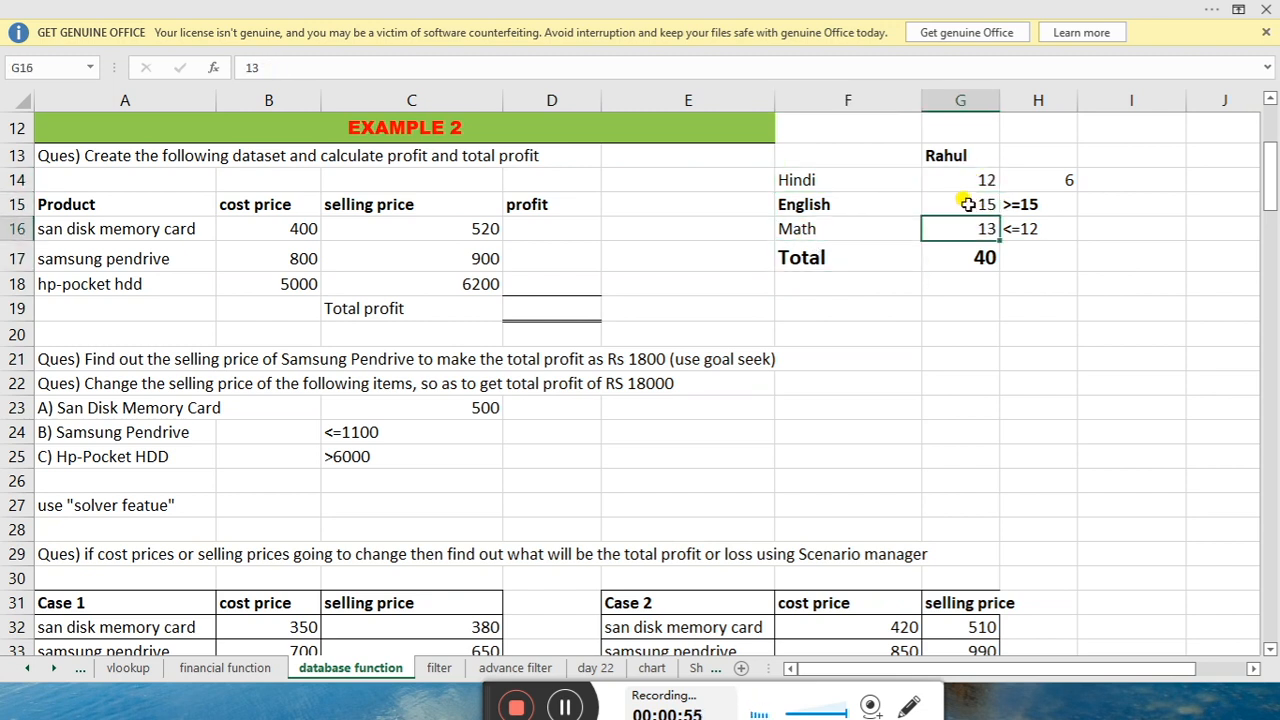
left_click(962, 258)
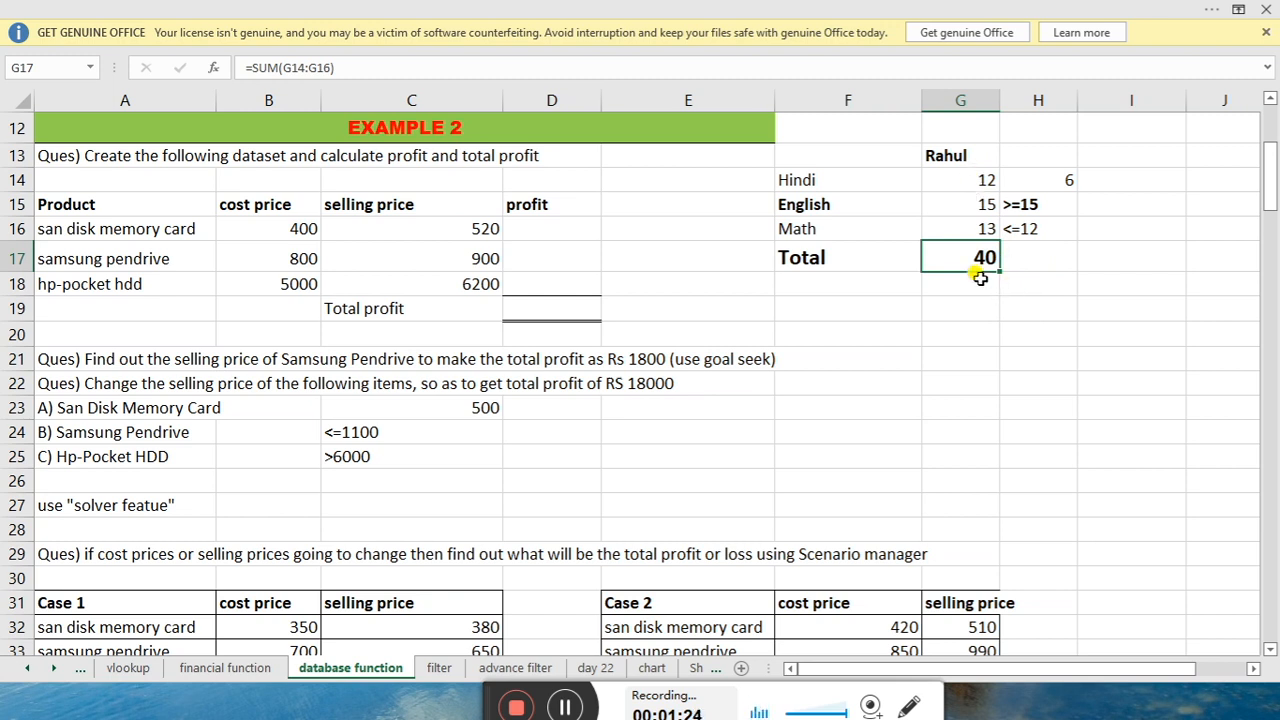
left_click(945, 180)
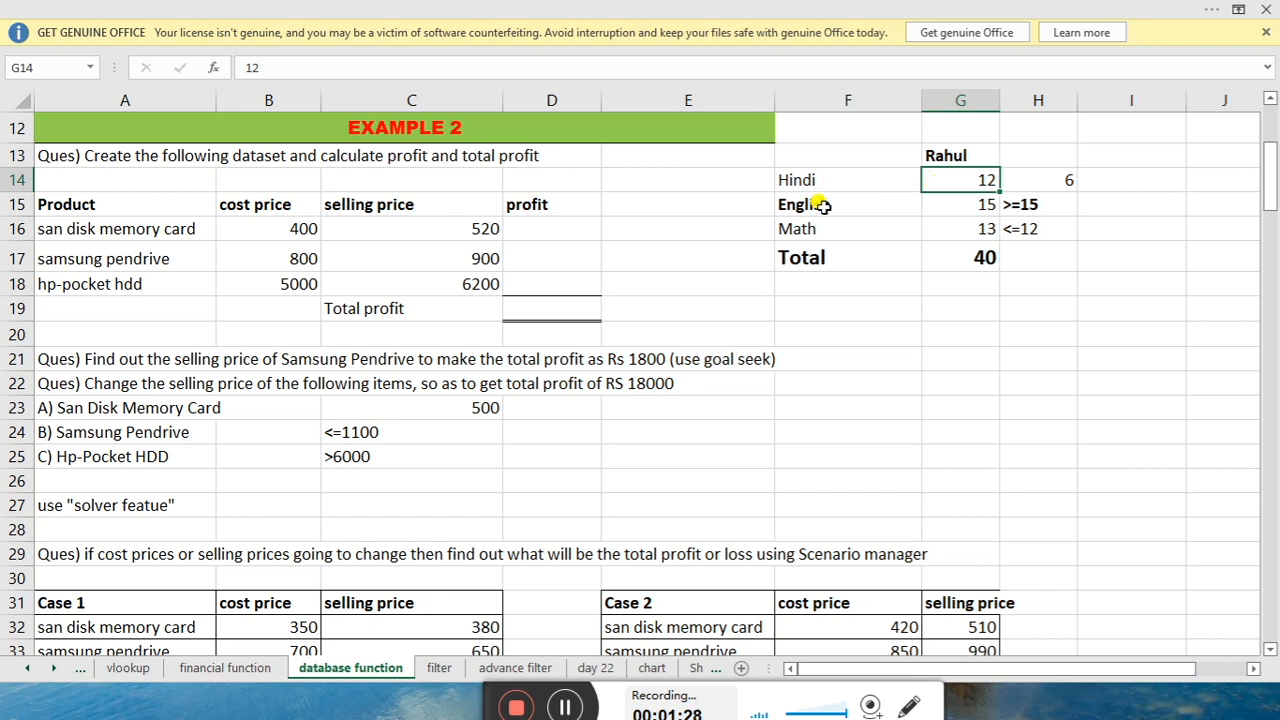
left_click(968, 205)
left_click(972, 229)
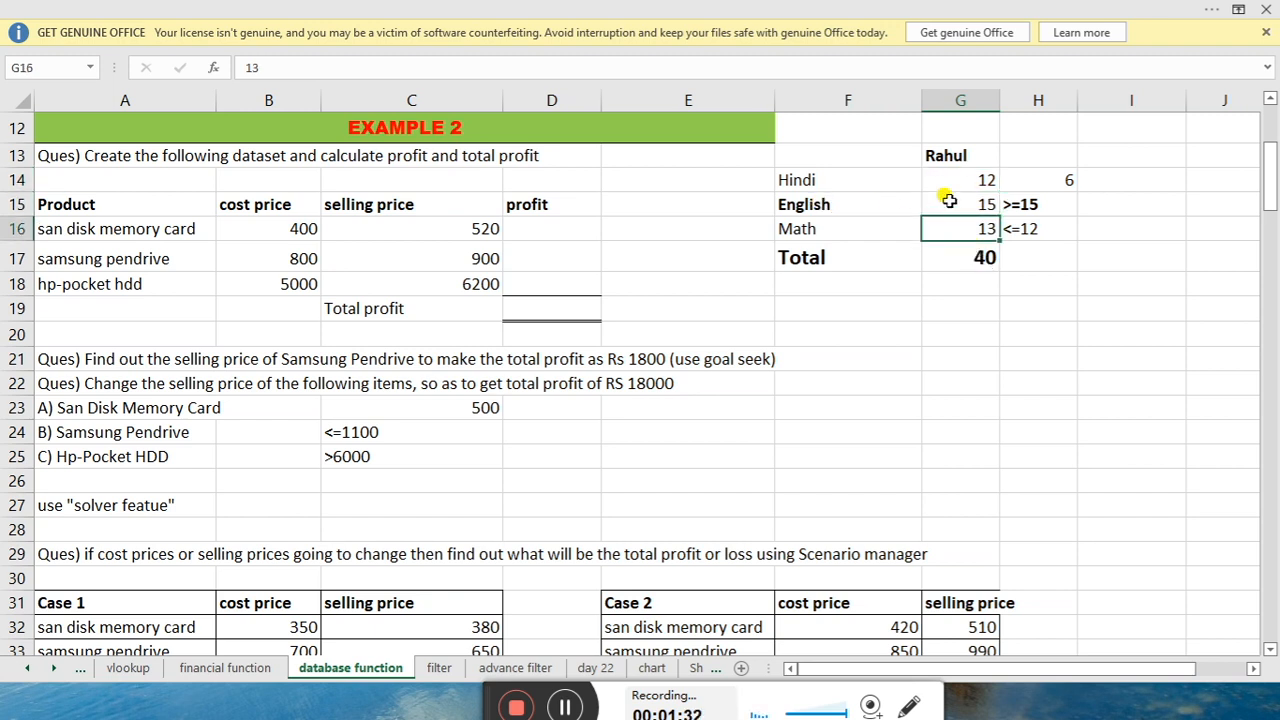
left_click(957, 259)
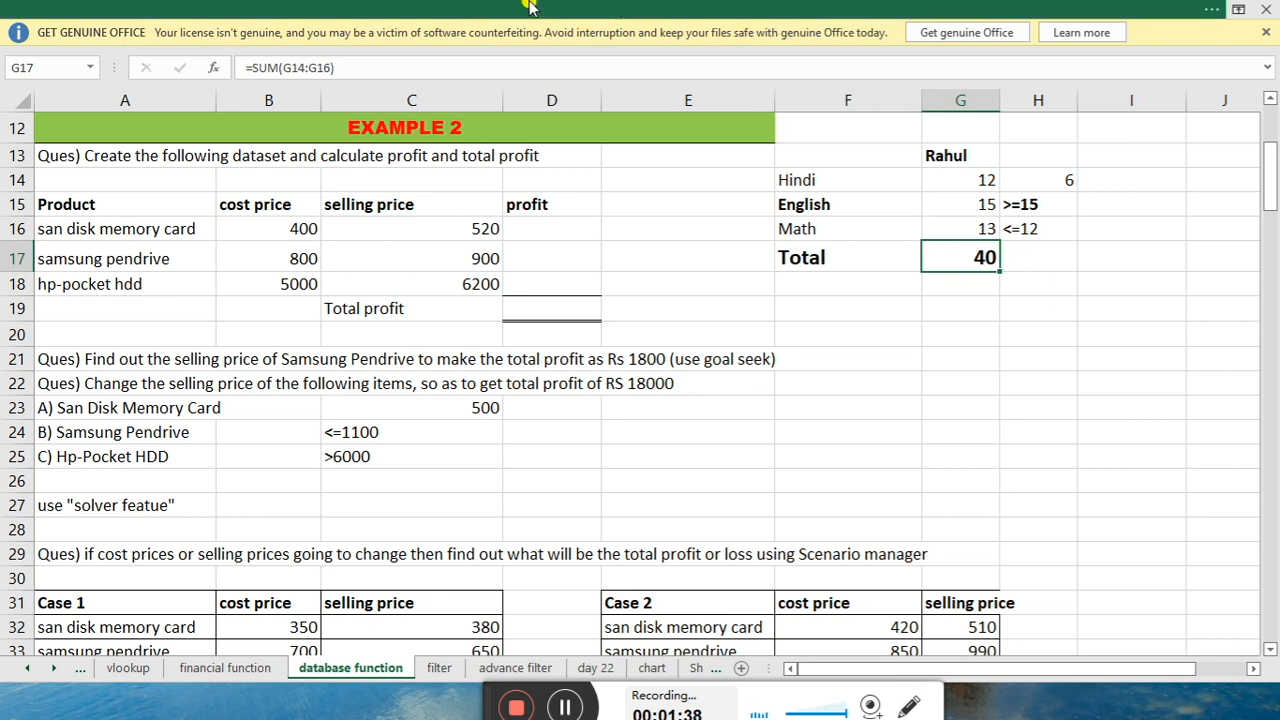
left_click(468, 7)
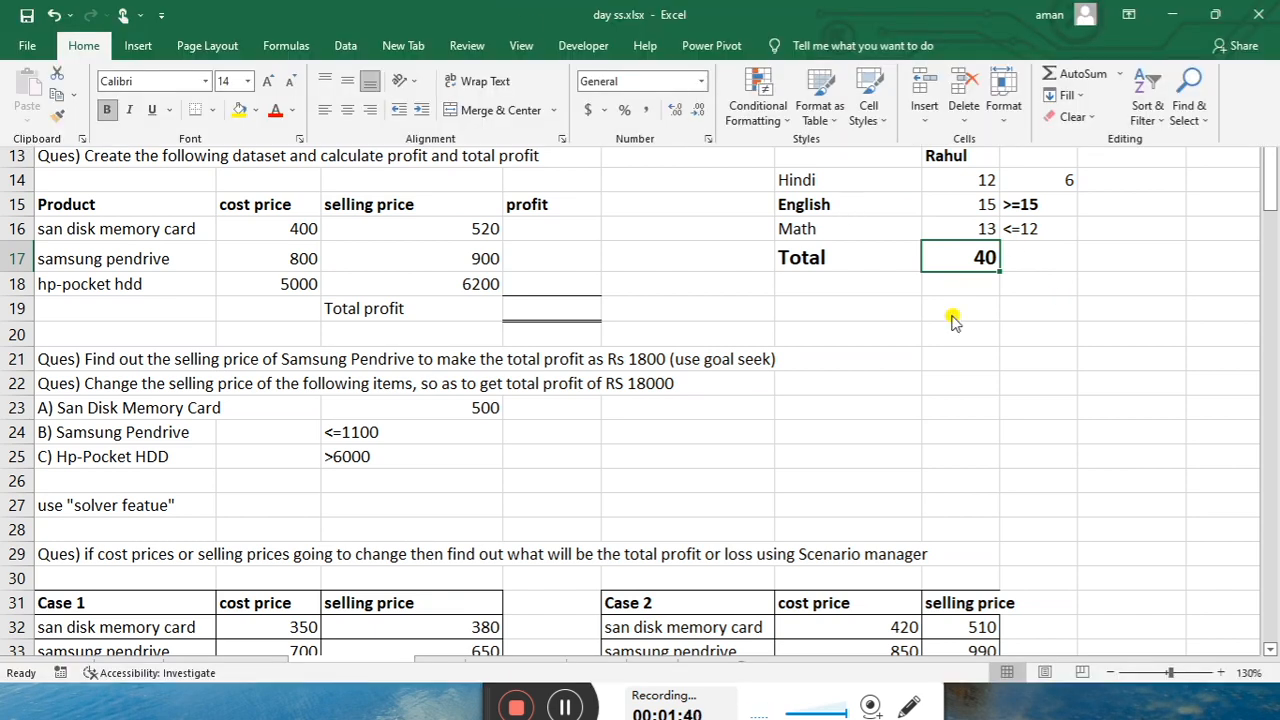
left_click(1033, 276)
left_click(985, 254)
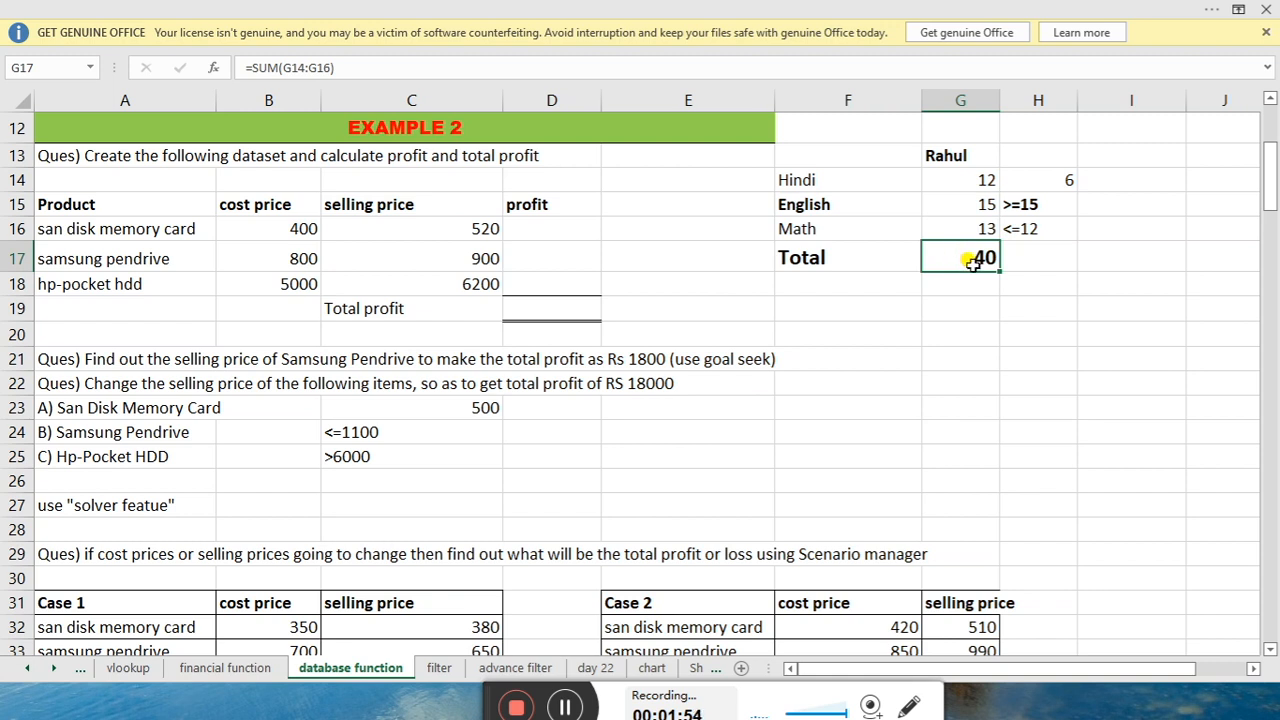
Launch Goal Seek from Data > What-If Analysis and move the dialog above columns D–E
left_click(247, 7)
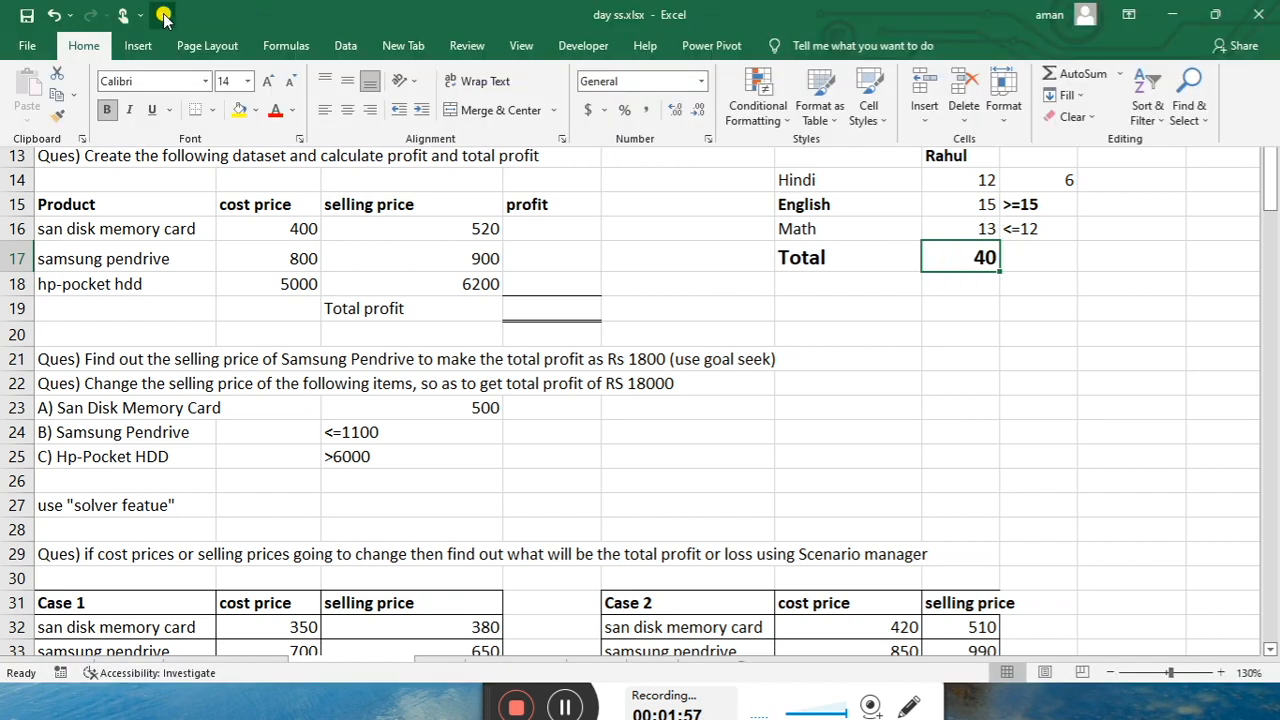
left_click(345, 55)
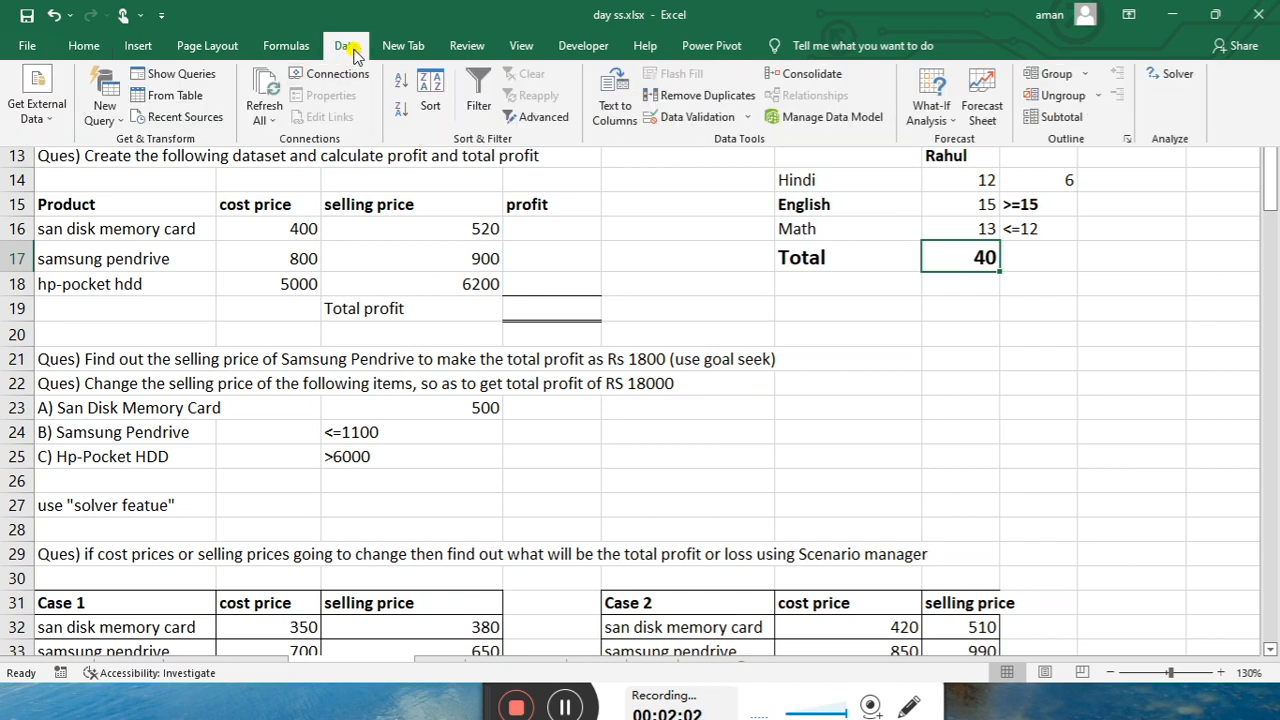
left_click(940, 116)
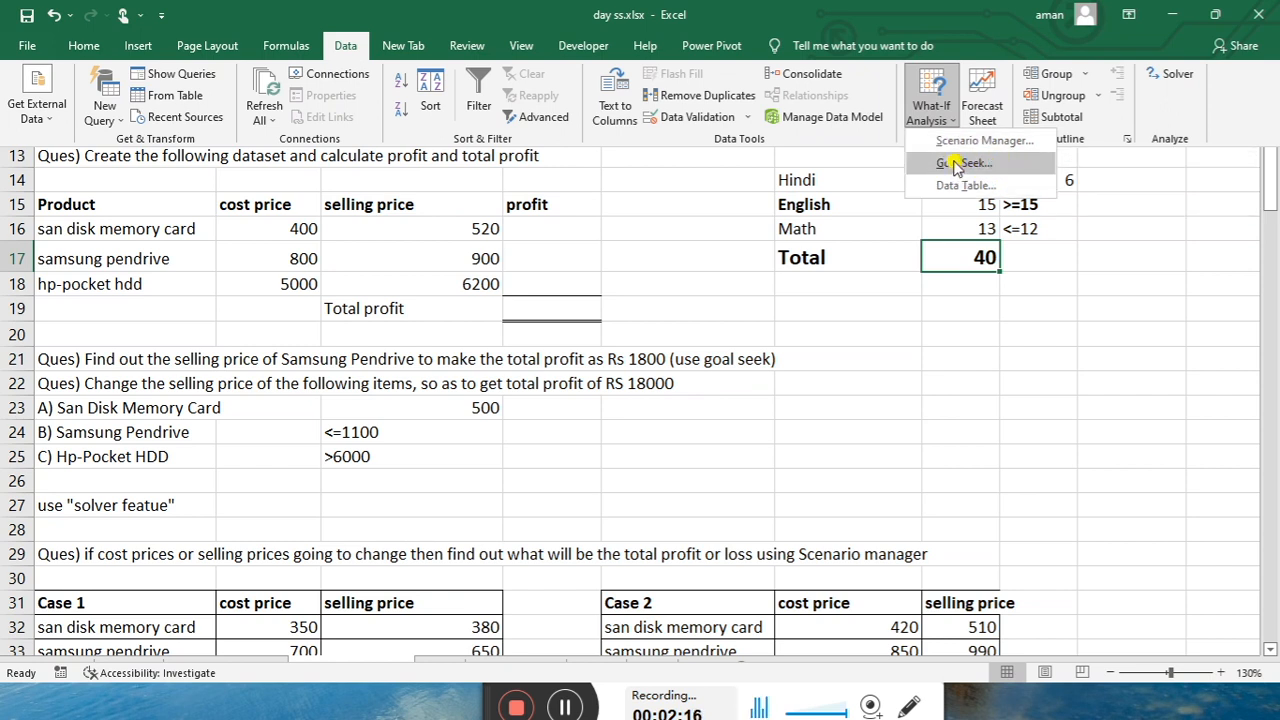
left_click(955, 163)
left_click_drag(748, 288, 612, 188)
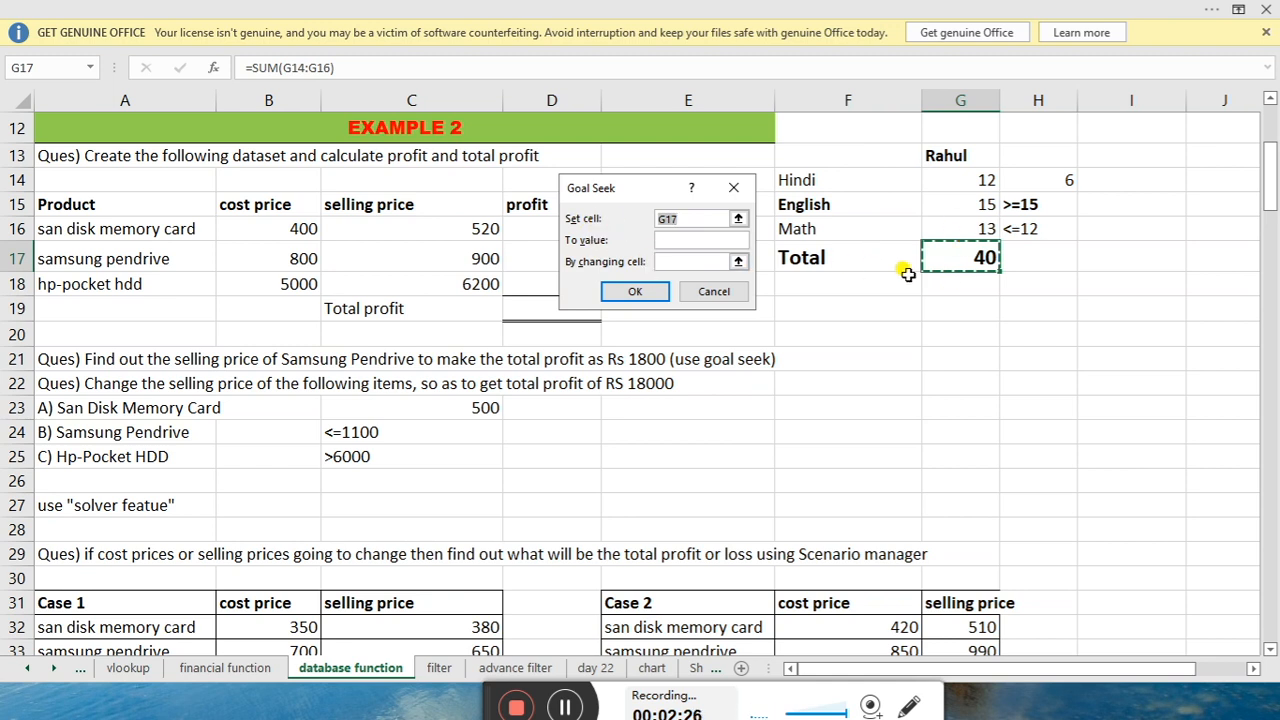
Goal-seek G17 to 50 by changing the Hindi mark in G14, which becomes 22
key("BackSpace")
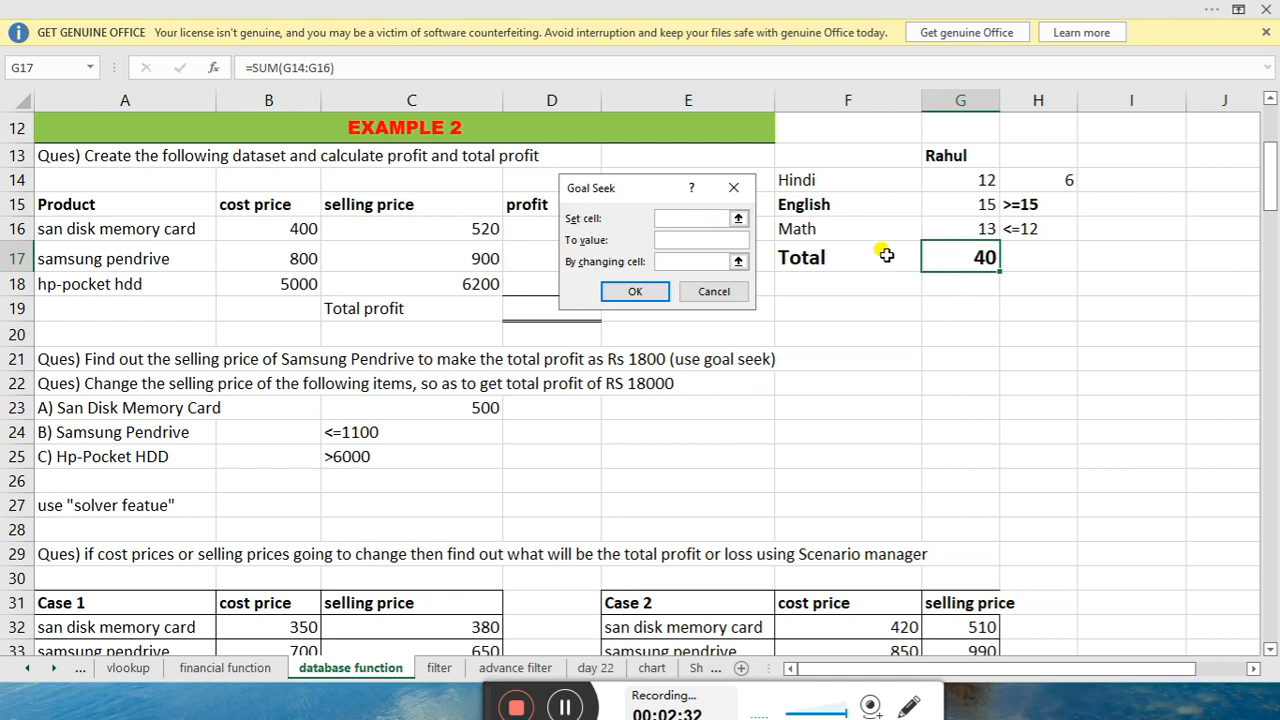
left_click(950, 261)
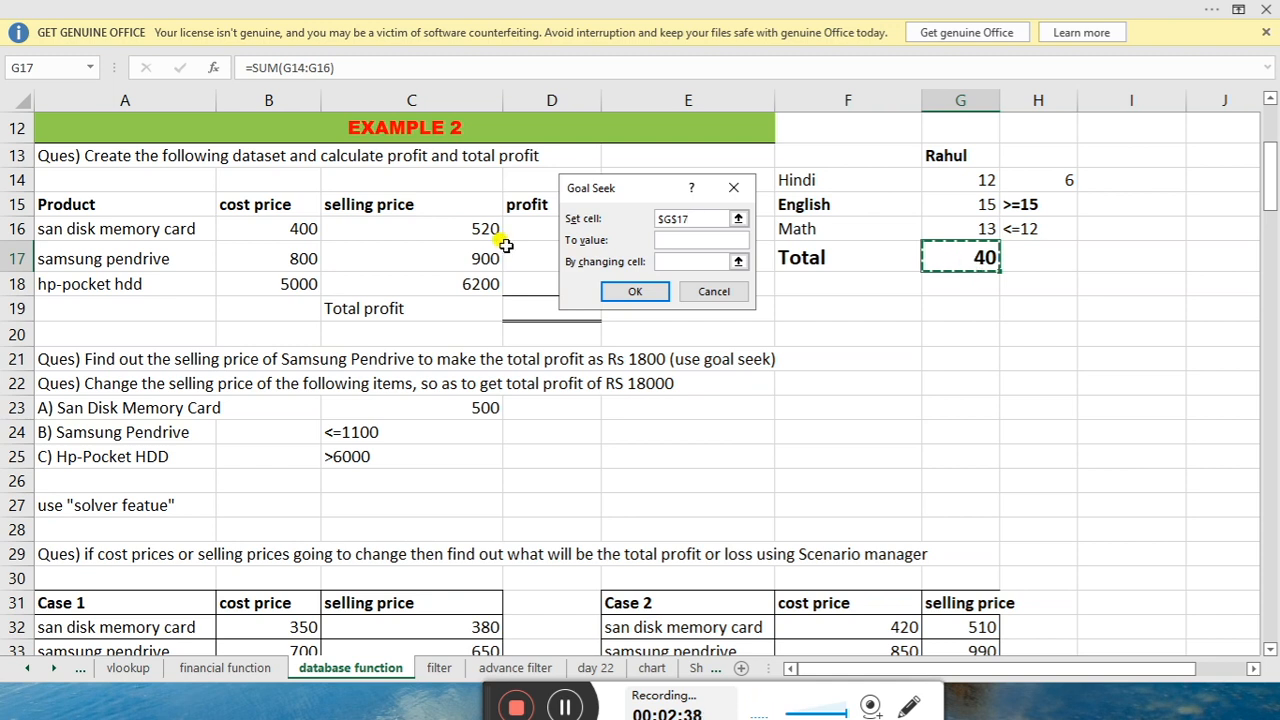
left_click(688, 240)
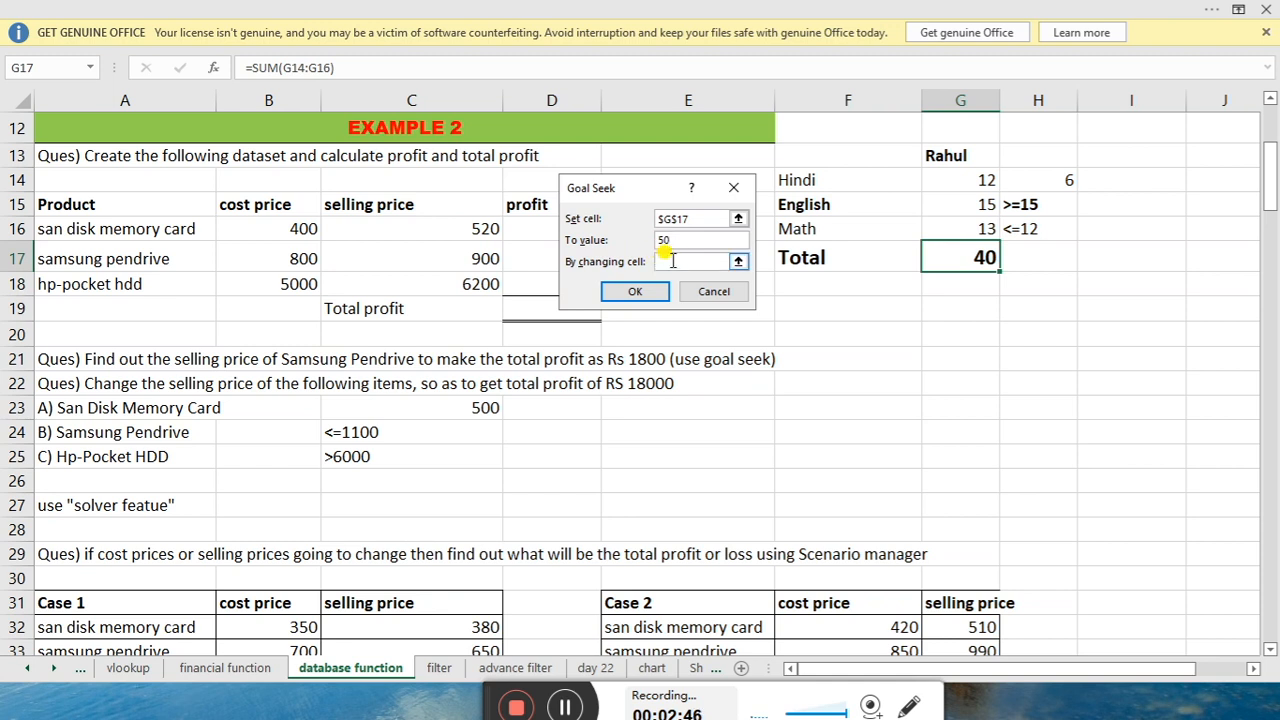
left_click(672, 261)
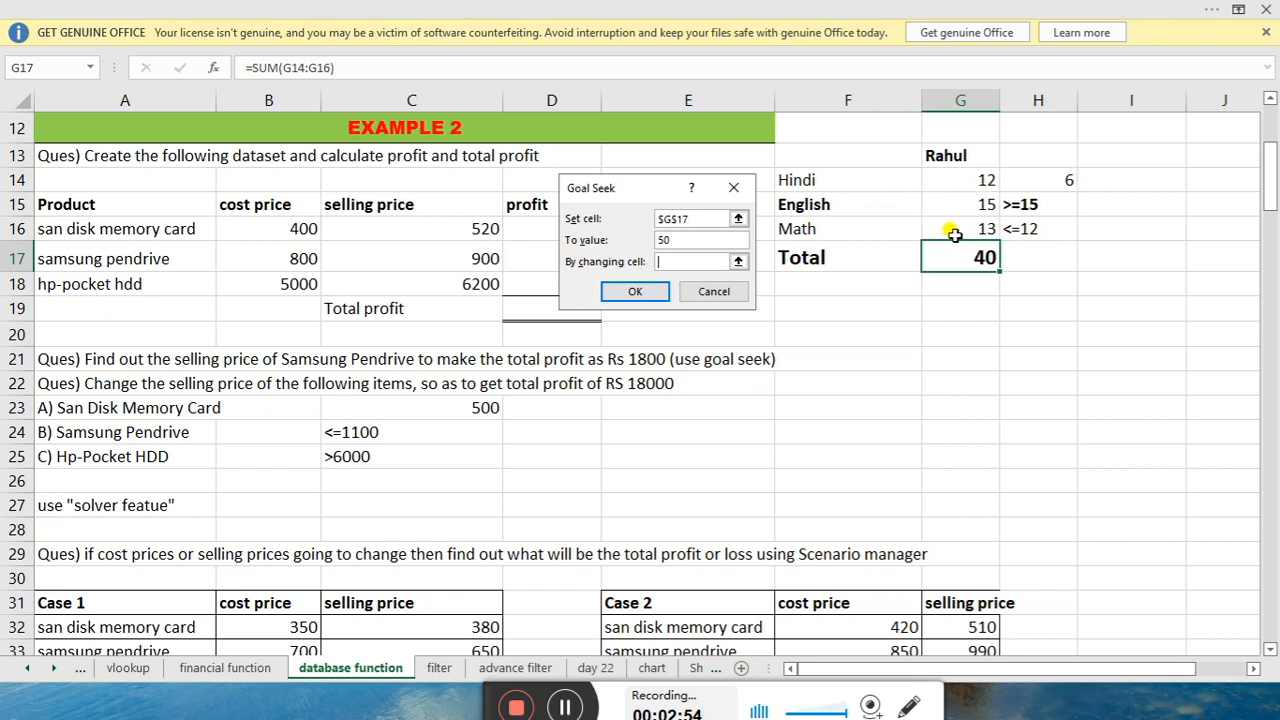
left_click(965, 183)
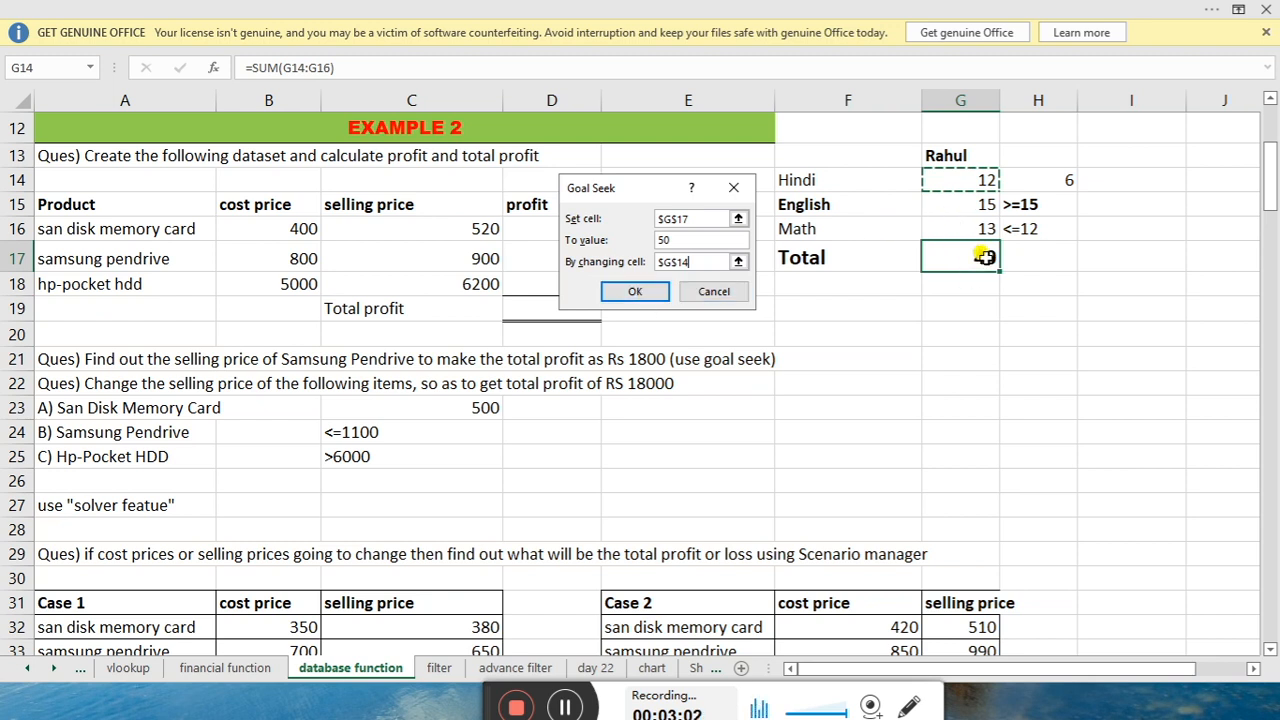
left_click(636, 292)
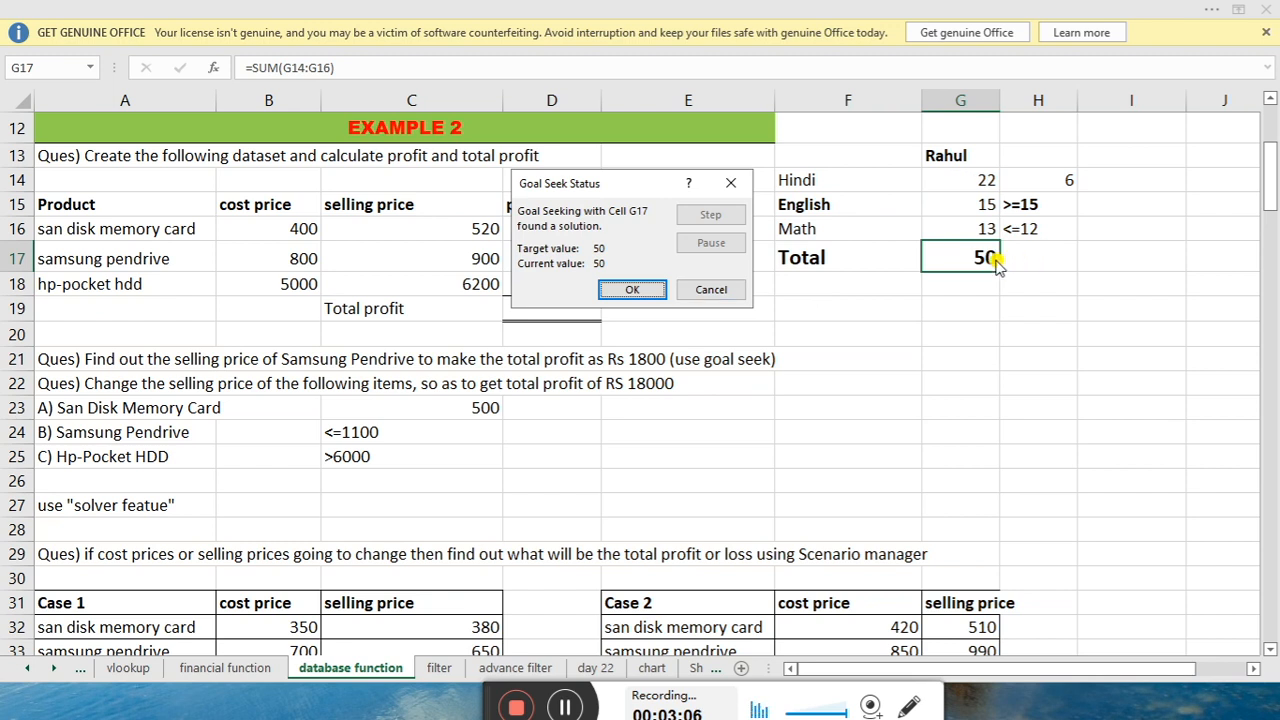
left_click(645, 289)
left_click(951, 175)
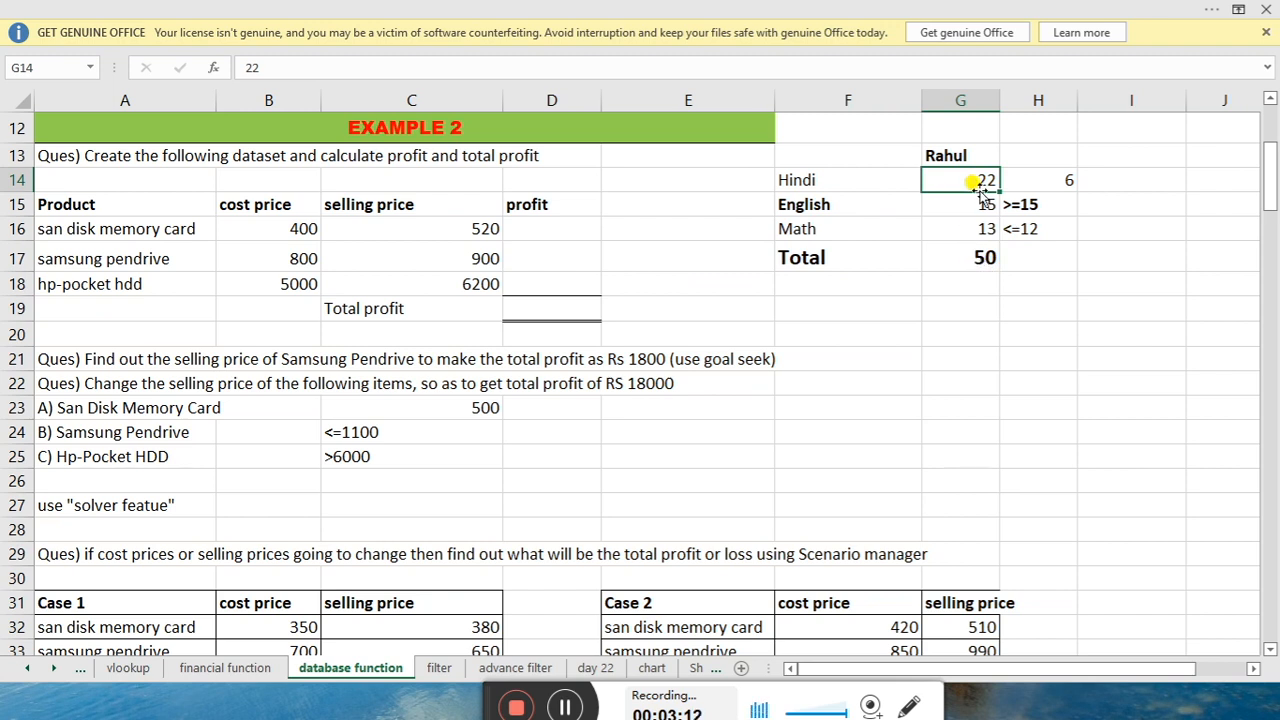
Check the total formula in G17 and start a new Goal Seek
left_click(984, 256)
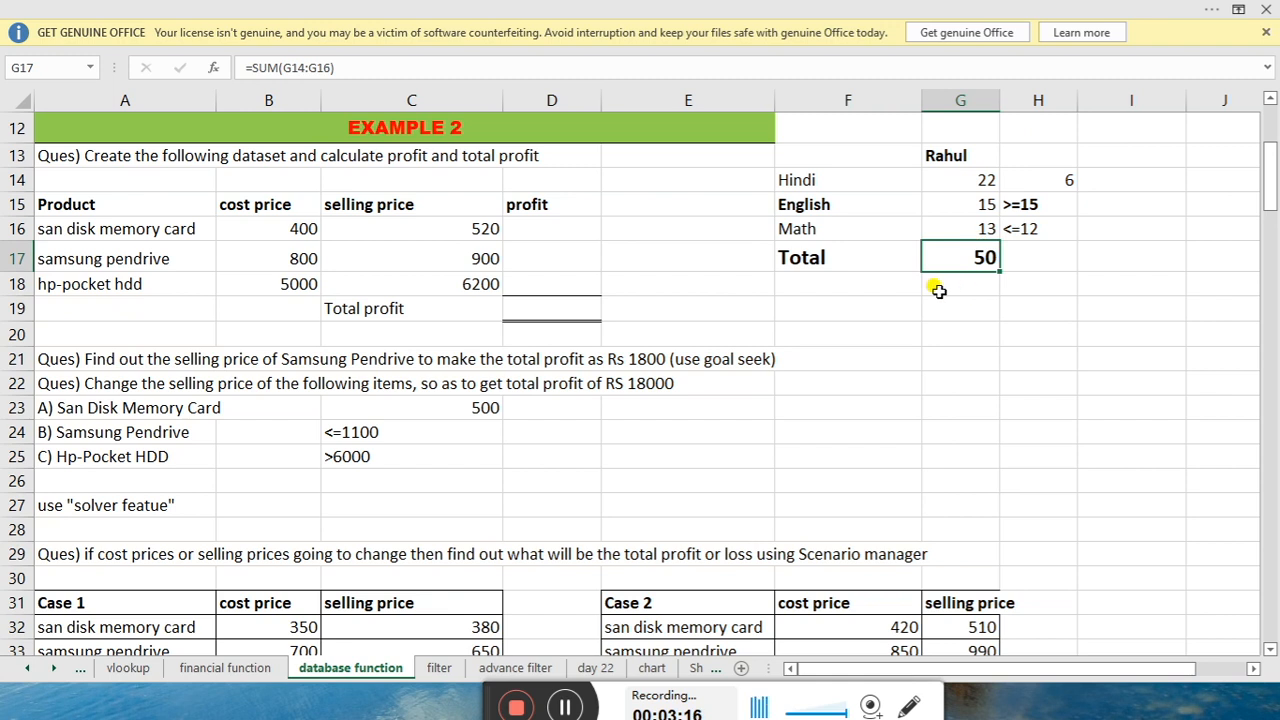
left_click(575, 8)
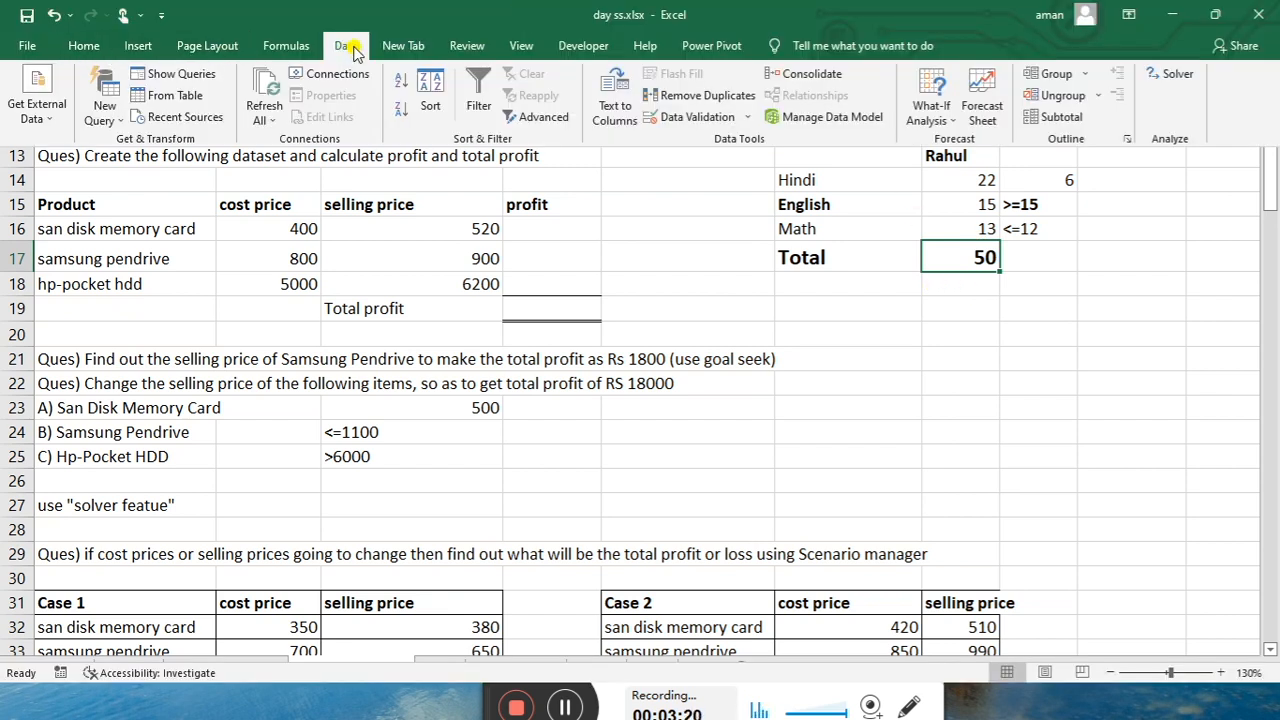
left_click(953, 122)
left_click(958, 164)
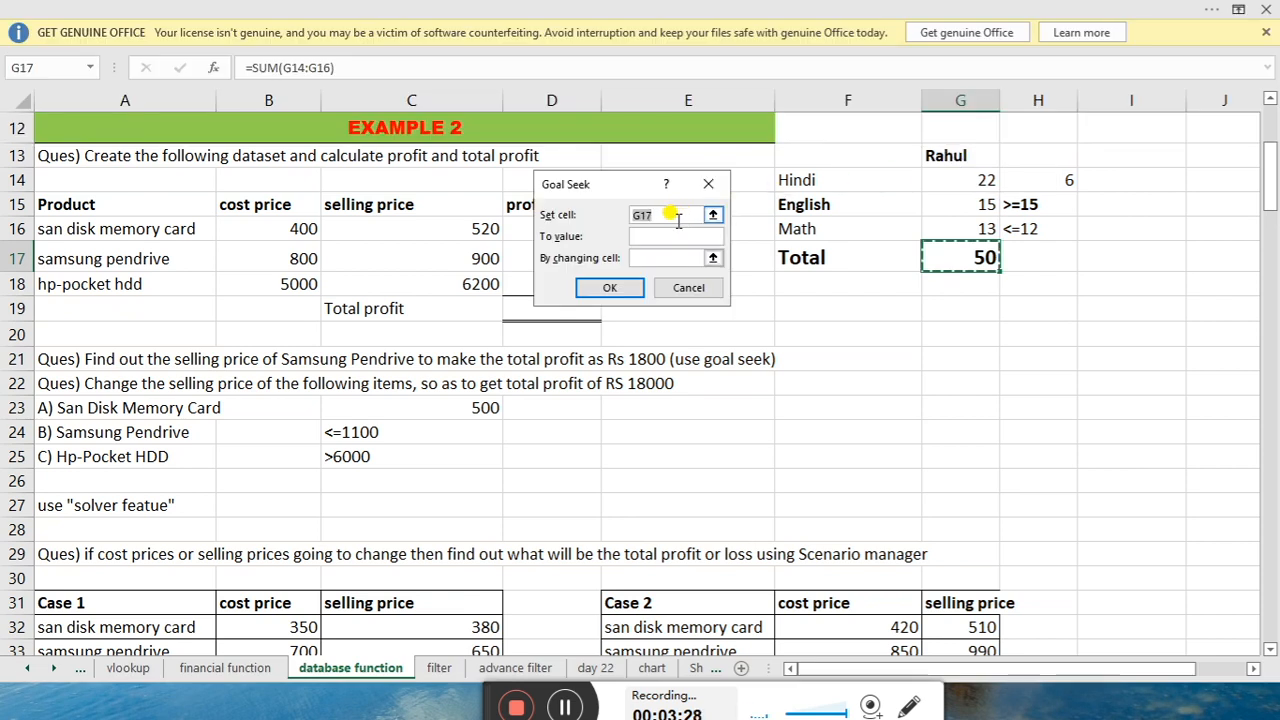
Goal-seek G17 to 60 by changing the Math mark in G16, which becomes 23
key("BackSpace")
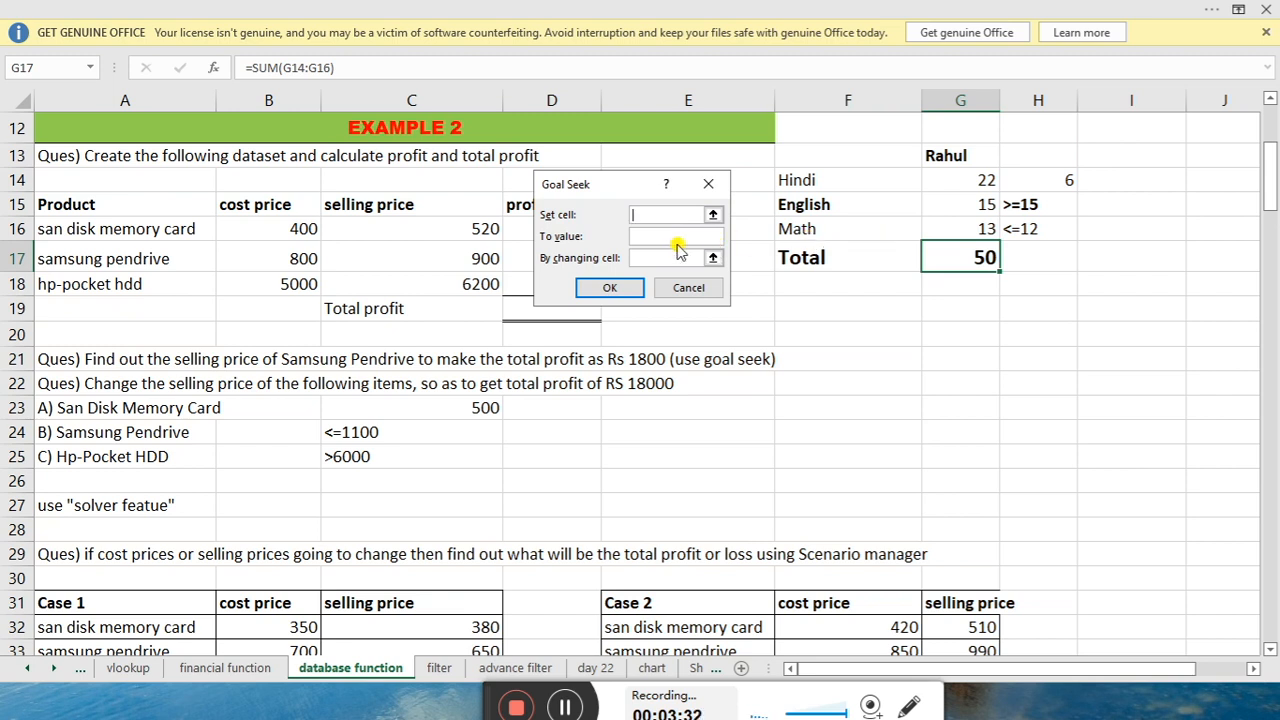
left_click(941, 251)
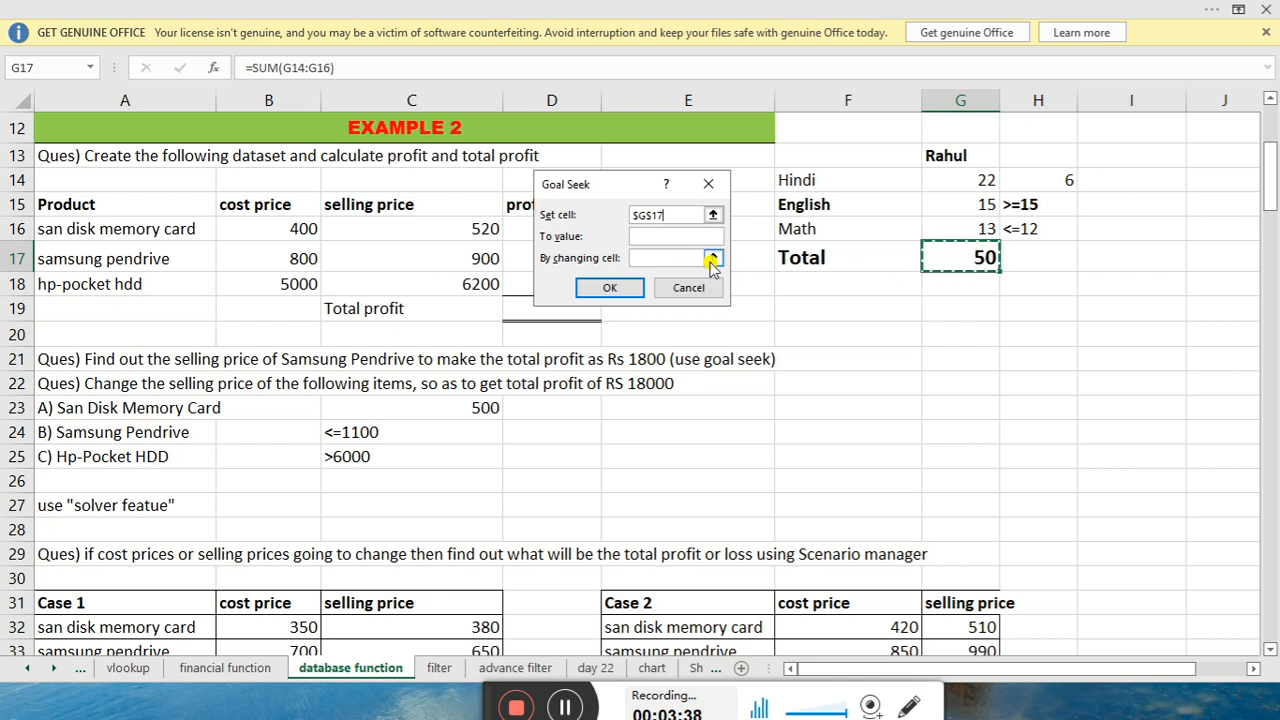
left_click(663, 236)
type("60")
left_click(643, 258)
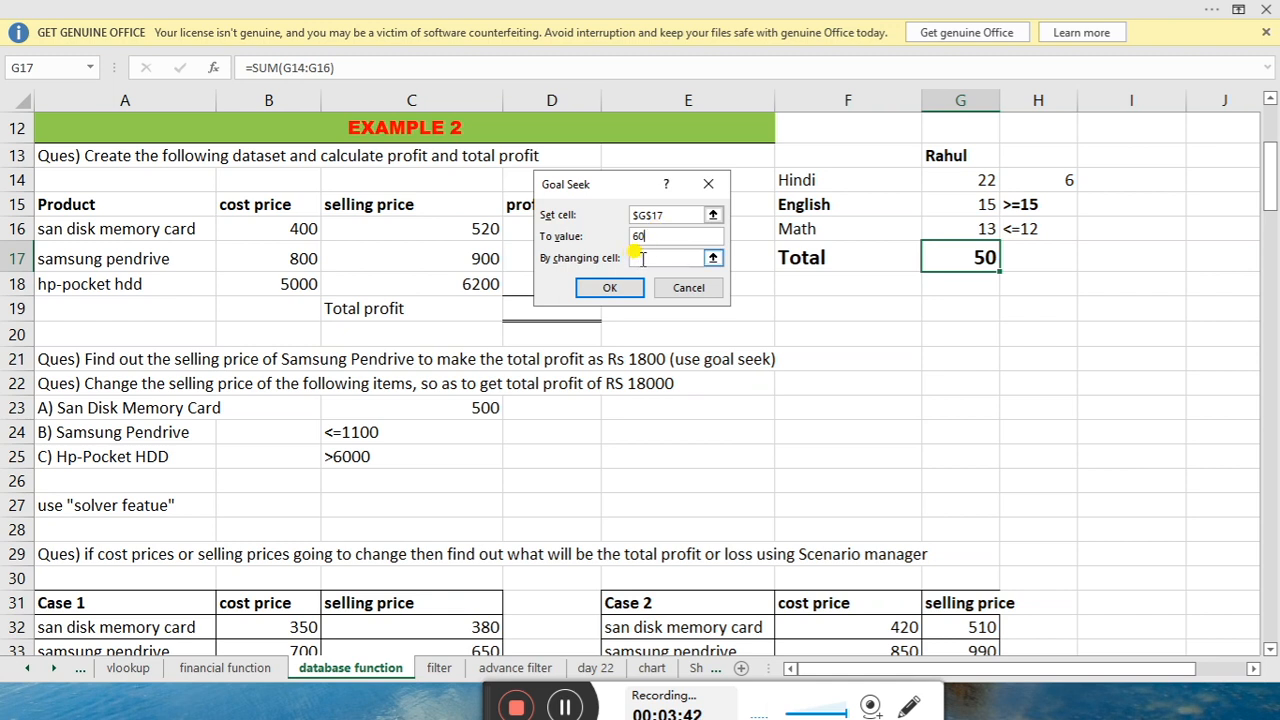
left_click(968, 229)
left_click(606, 288)
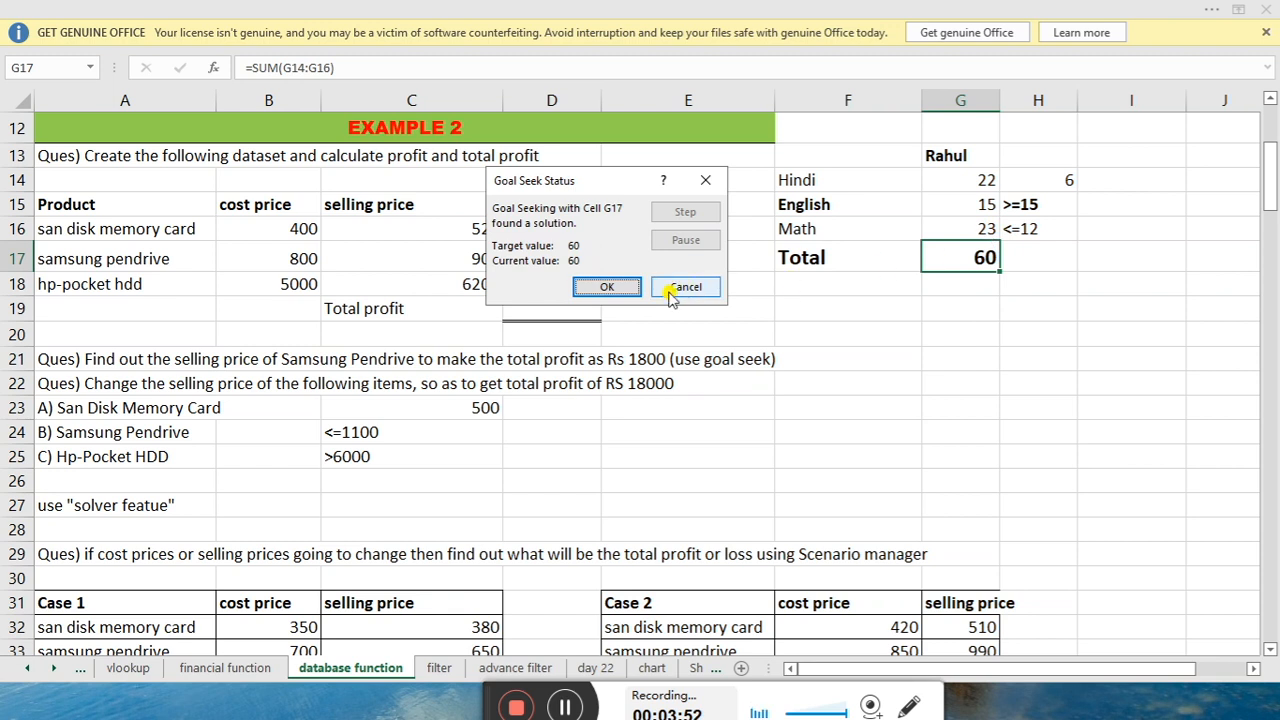
left_click(606, 287)
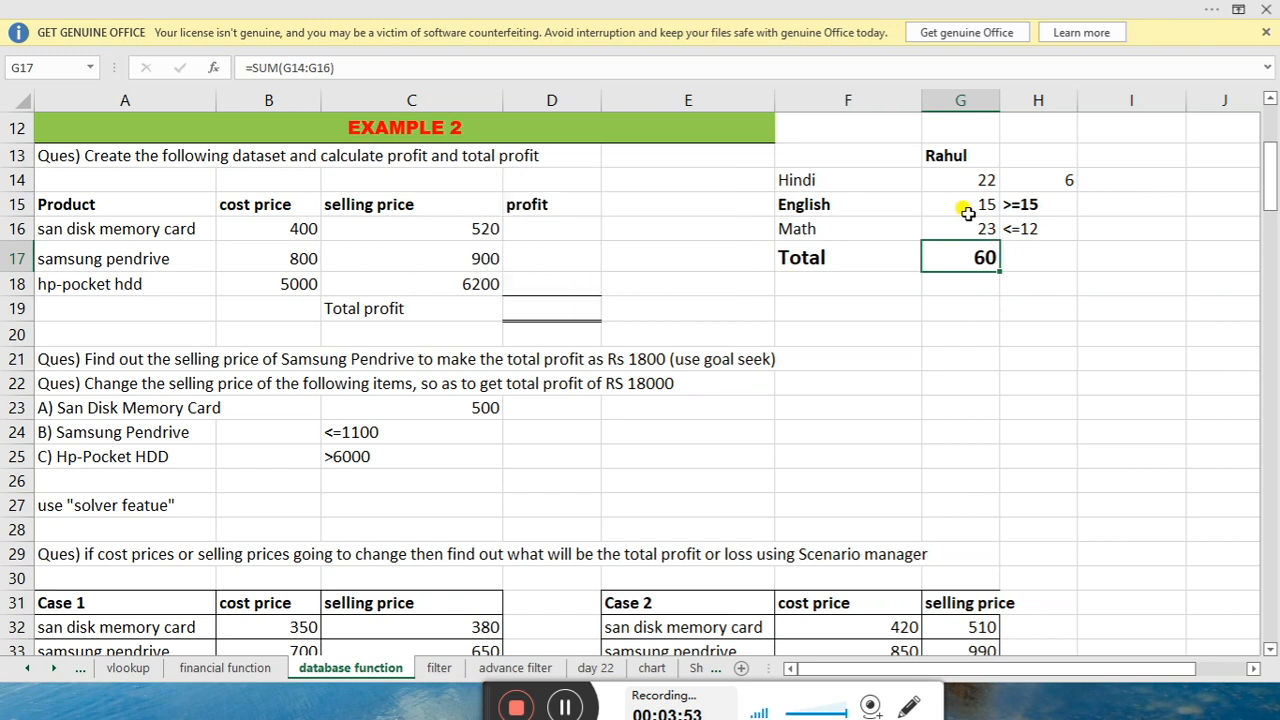
Check the new Total in G17, then select the first profit cell D16
left_click(1012, 265)
left_click(982, 257)
left_click(1024, 257)
left_click(982, 258)
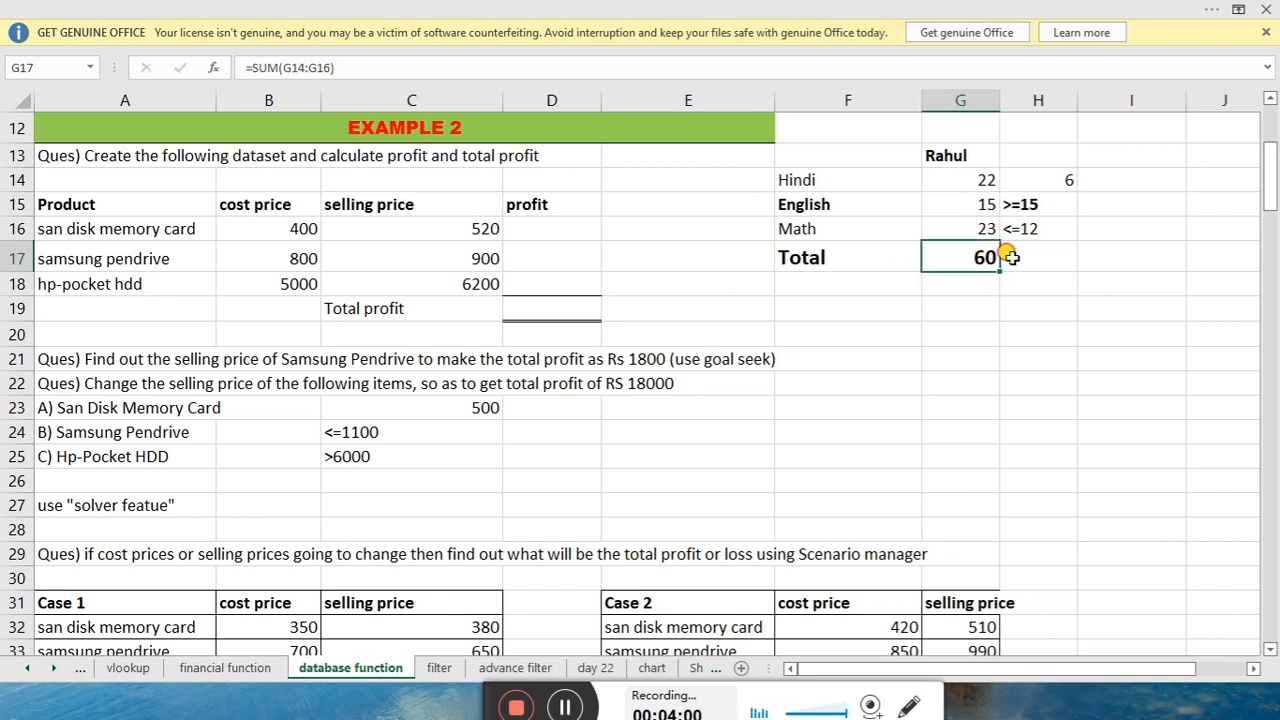
left_click(1010, 258)
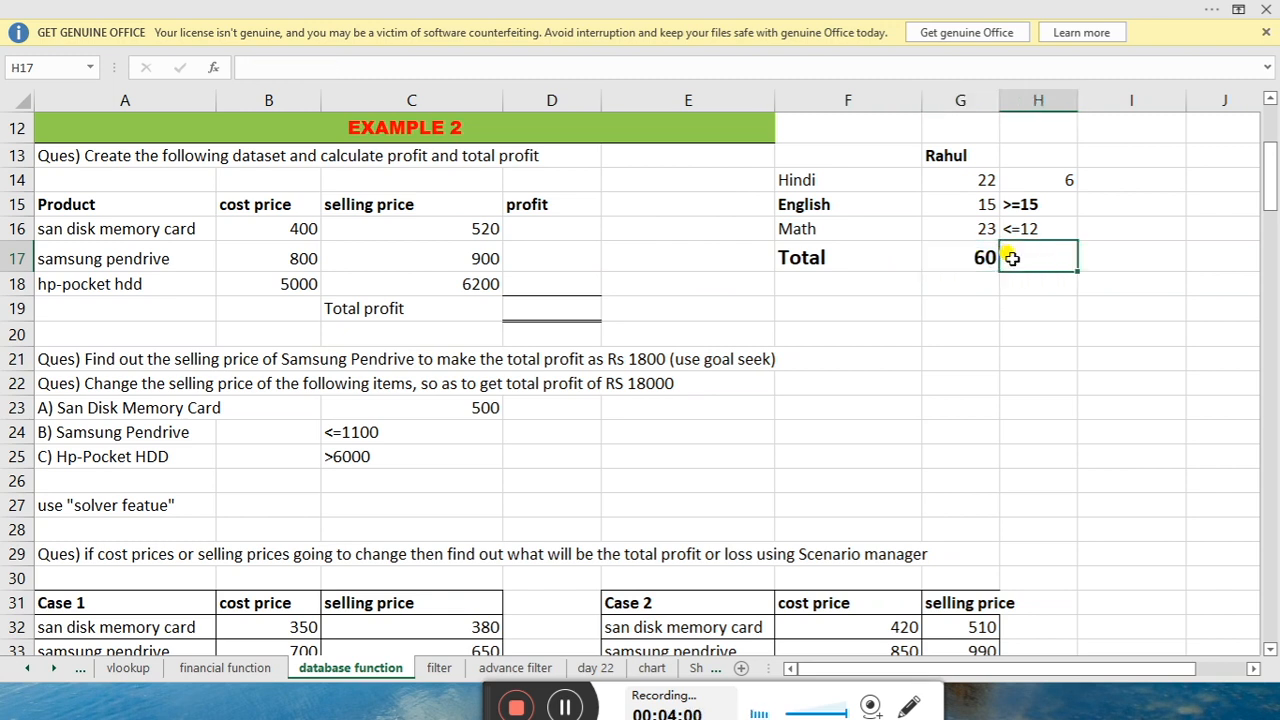
left_click(524, 226)
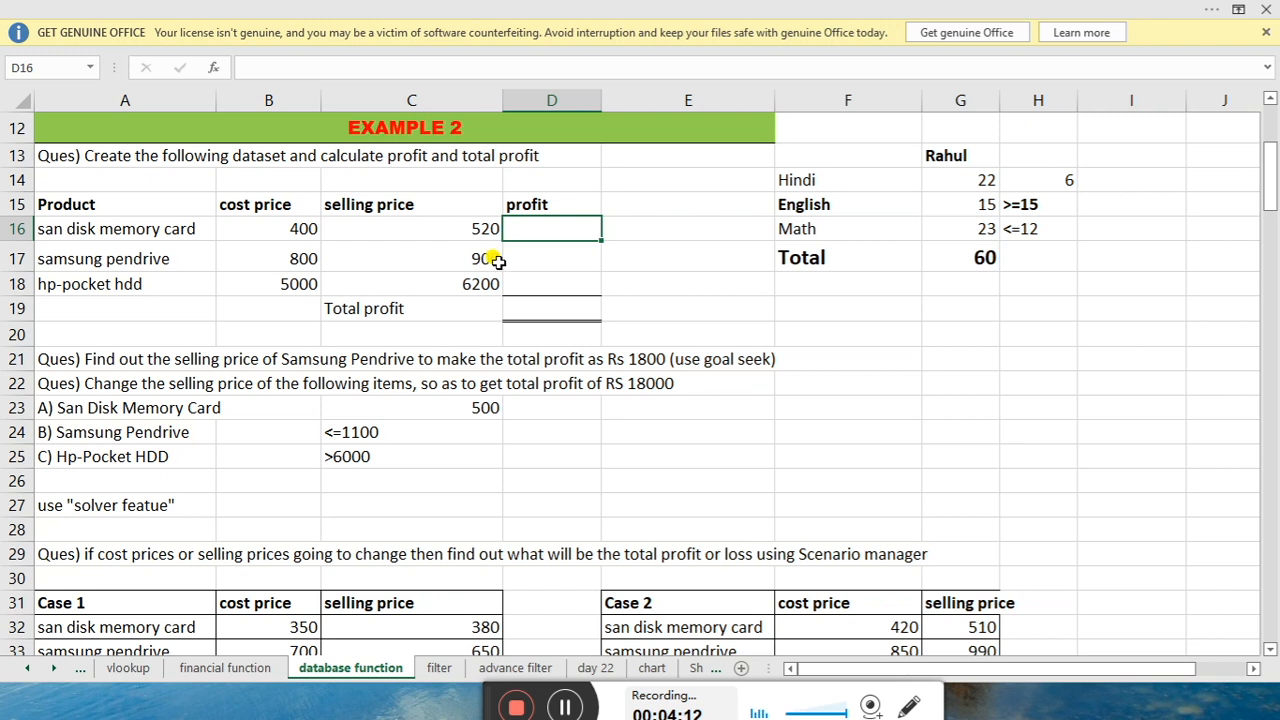
Enter =C16-B16 in D16 and fill it down to D18 with Ctrl+D
type("=")
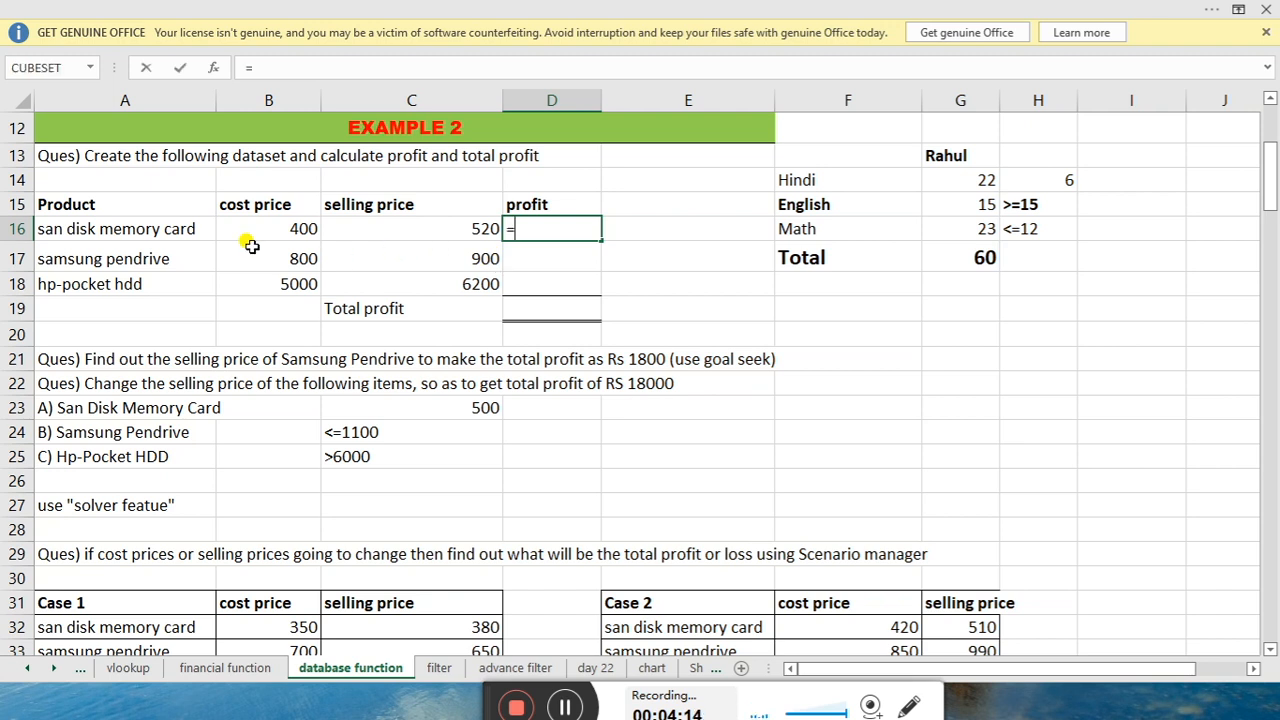
left_click(423, 233)
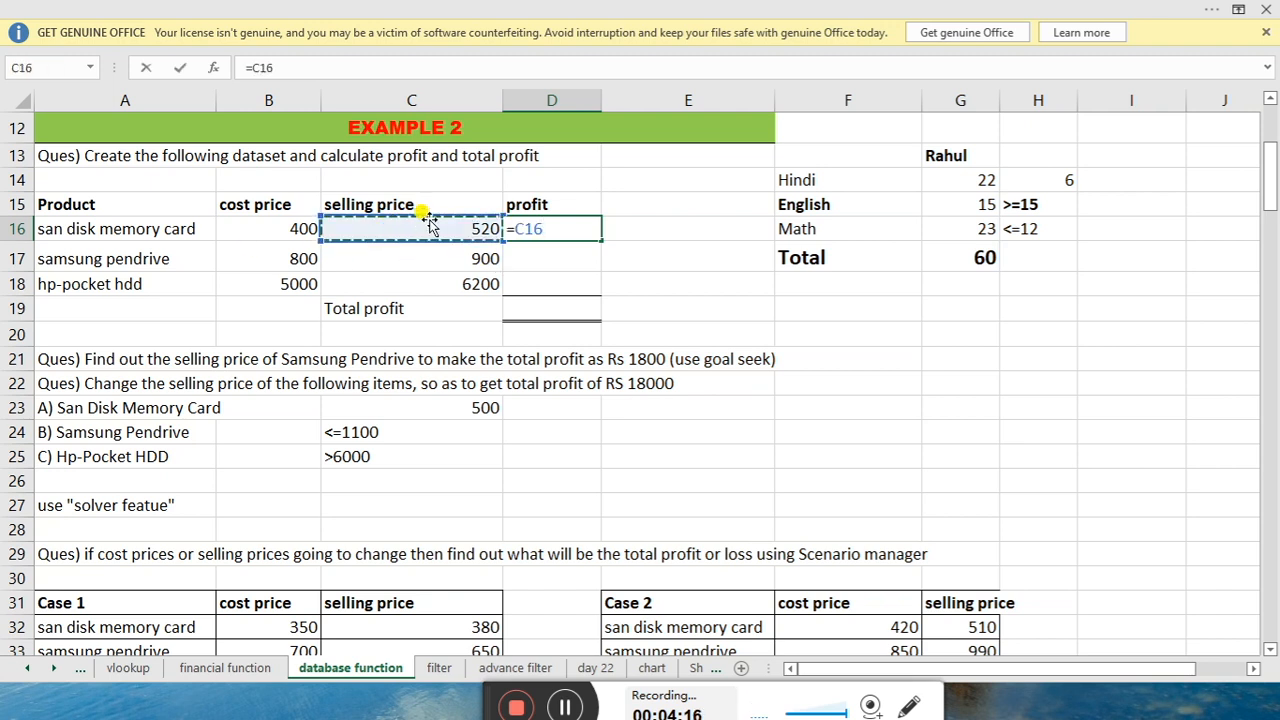
type("-")
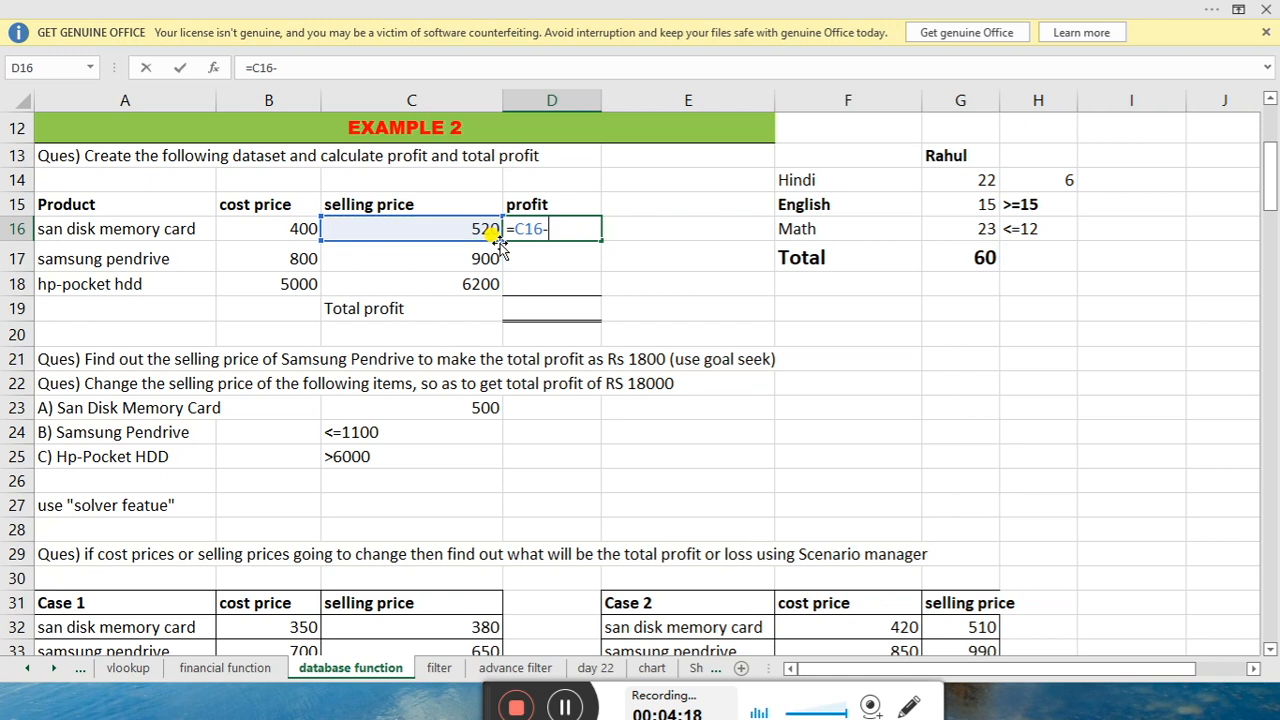
left_click(288, 231)
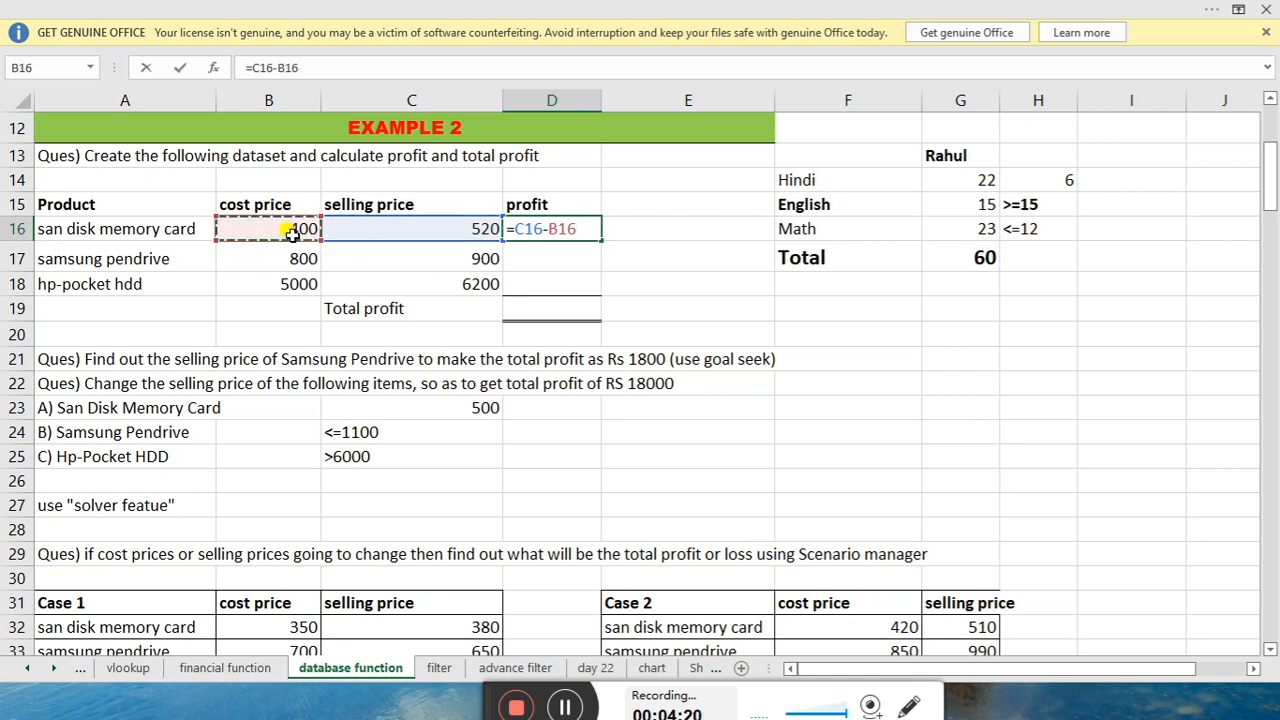
key("Return")
left_click_drag(572, 229, 585, 287)
key("ctrl+d")
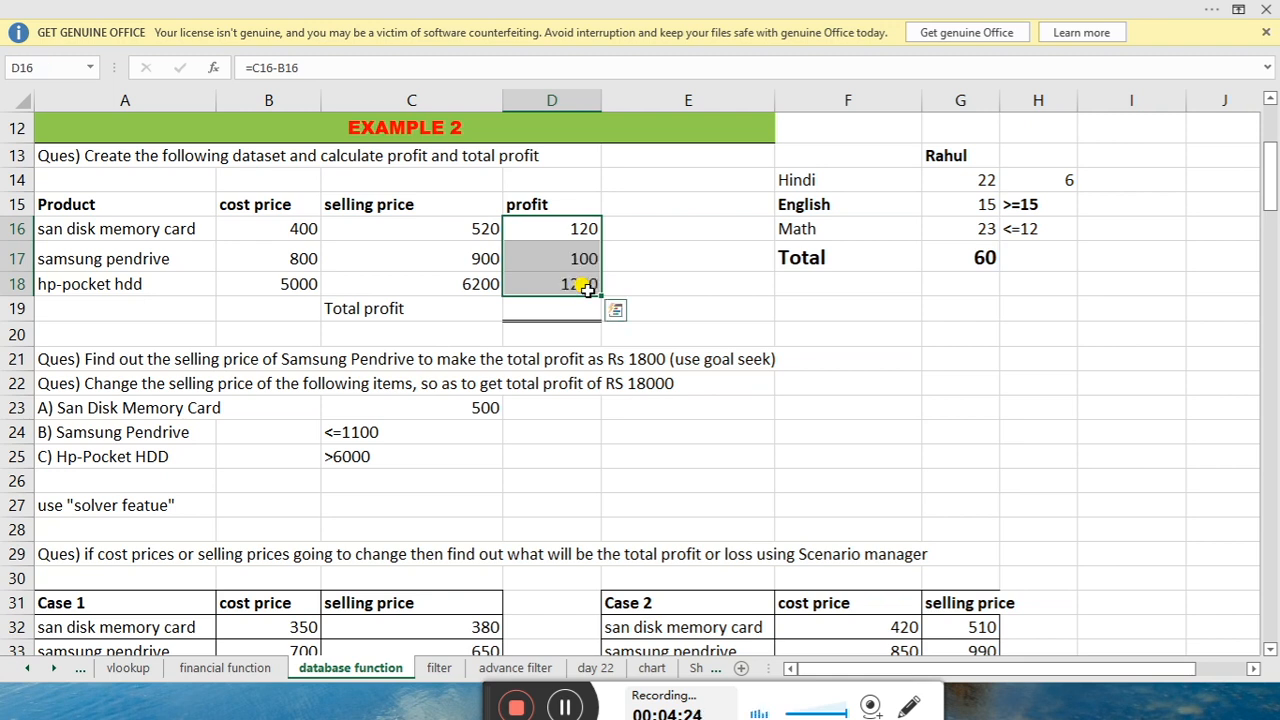
Enter =SUM(D16:D18) in D19 for a total profit of 1420
left_click_drag(653, 264, 619, 294)
left_click(577, 312)
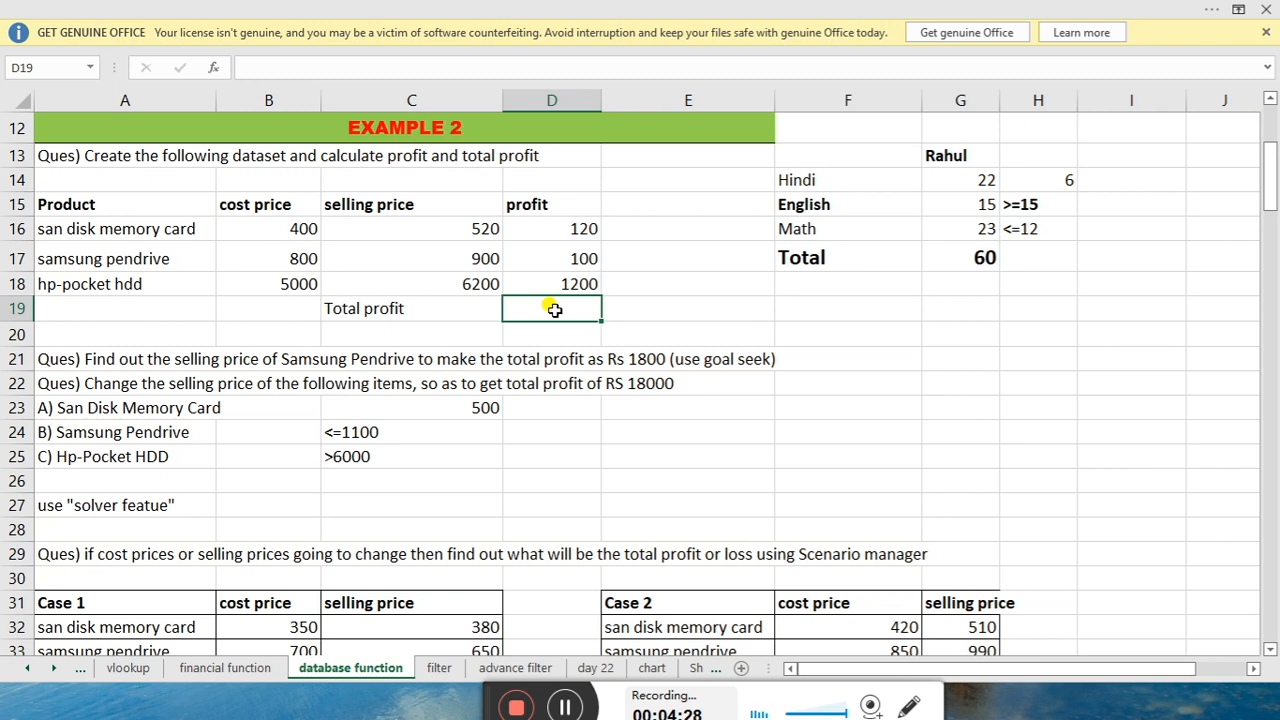
type("=sum")
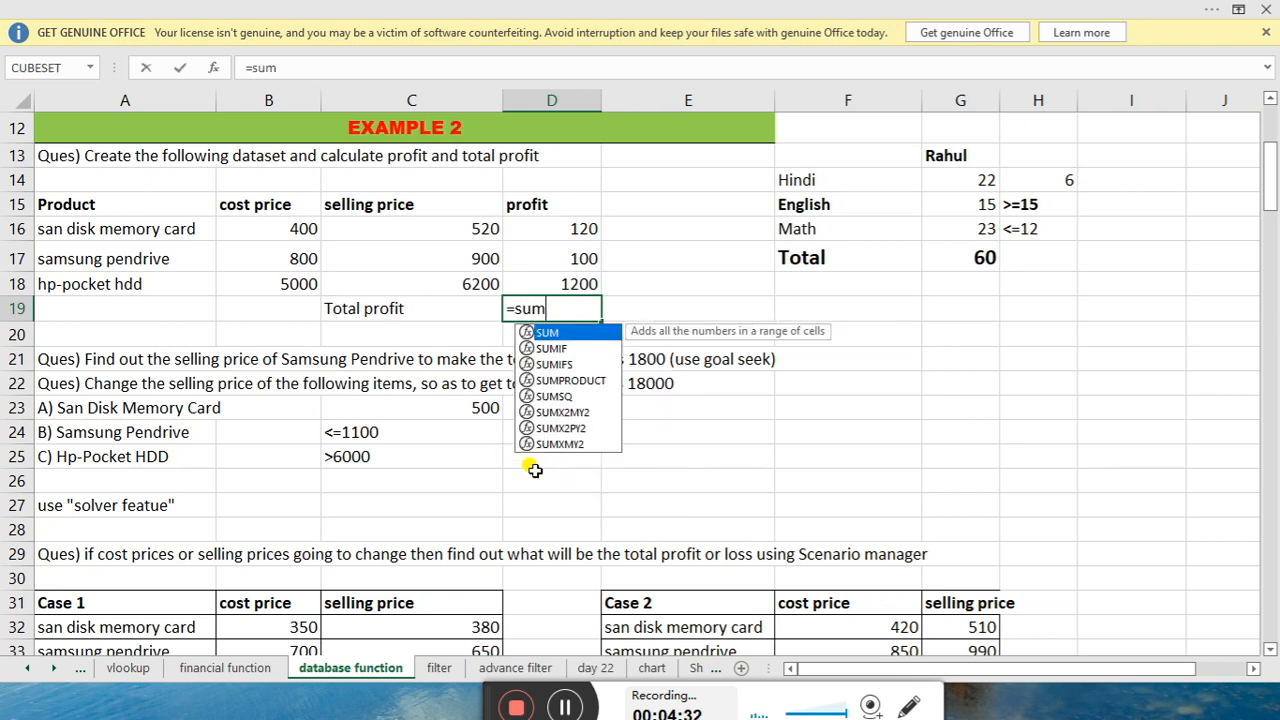
key("Tab")
left_click_drag(575, 228, 570, 281)
key("Return")
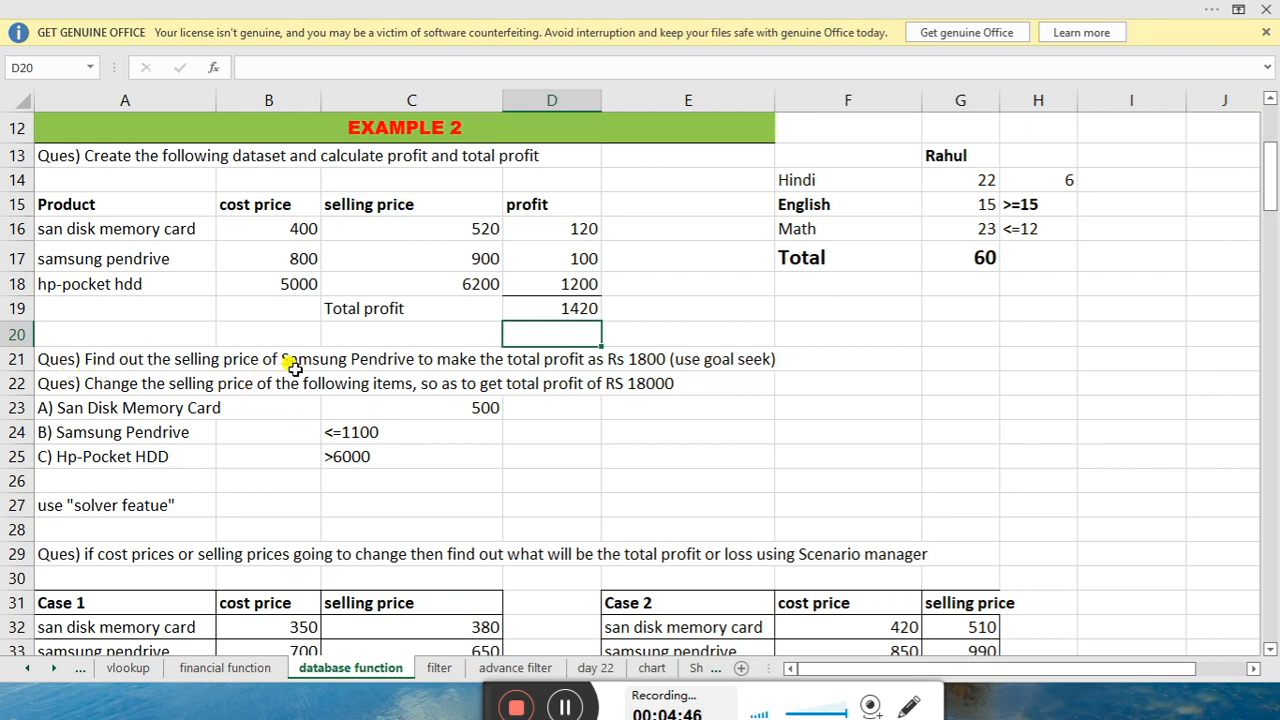
Review the row-21 question, the Samsung pendrive price in C17, and total profit 1420 in D19
left_click(97, 256)
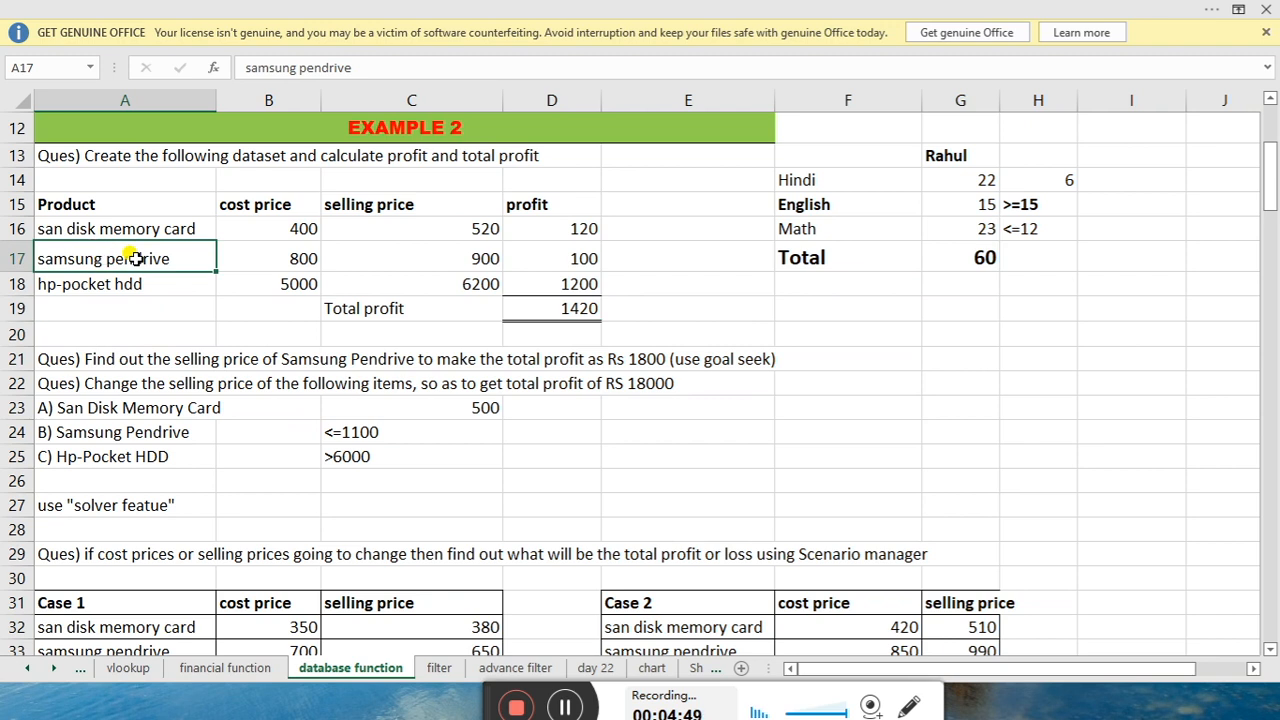
left_click(206, 360)
left_click(238, 362)
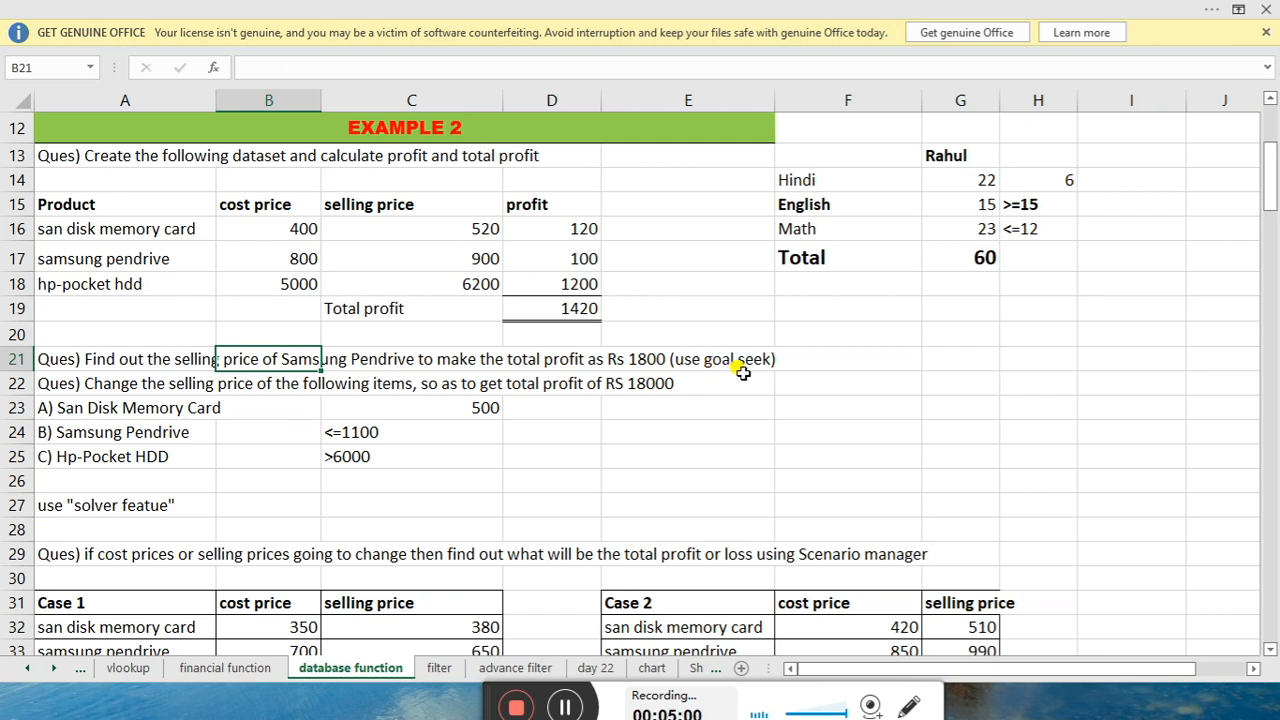
left_click(582, 308)
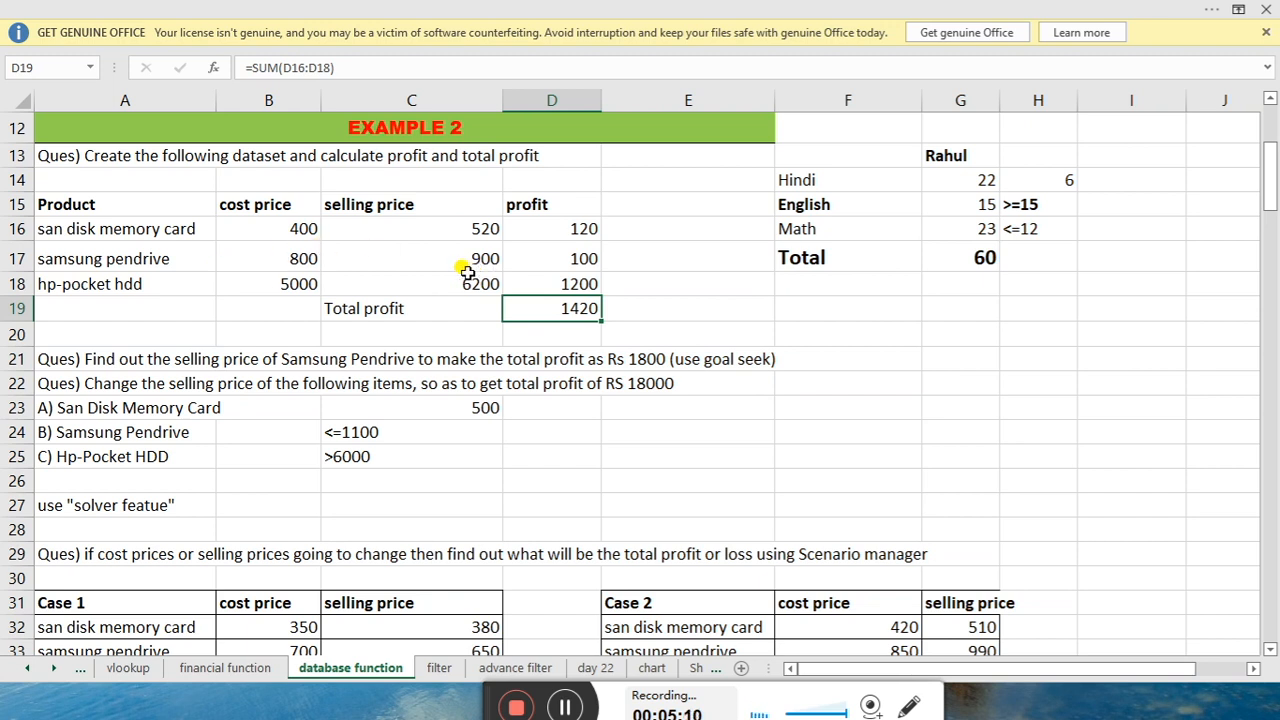
left_click(398, 261)
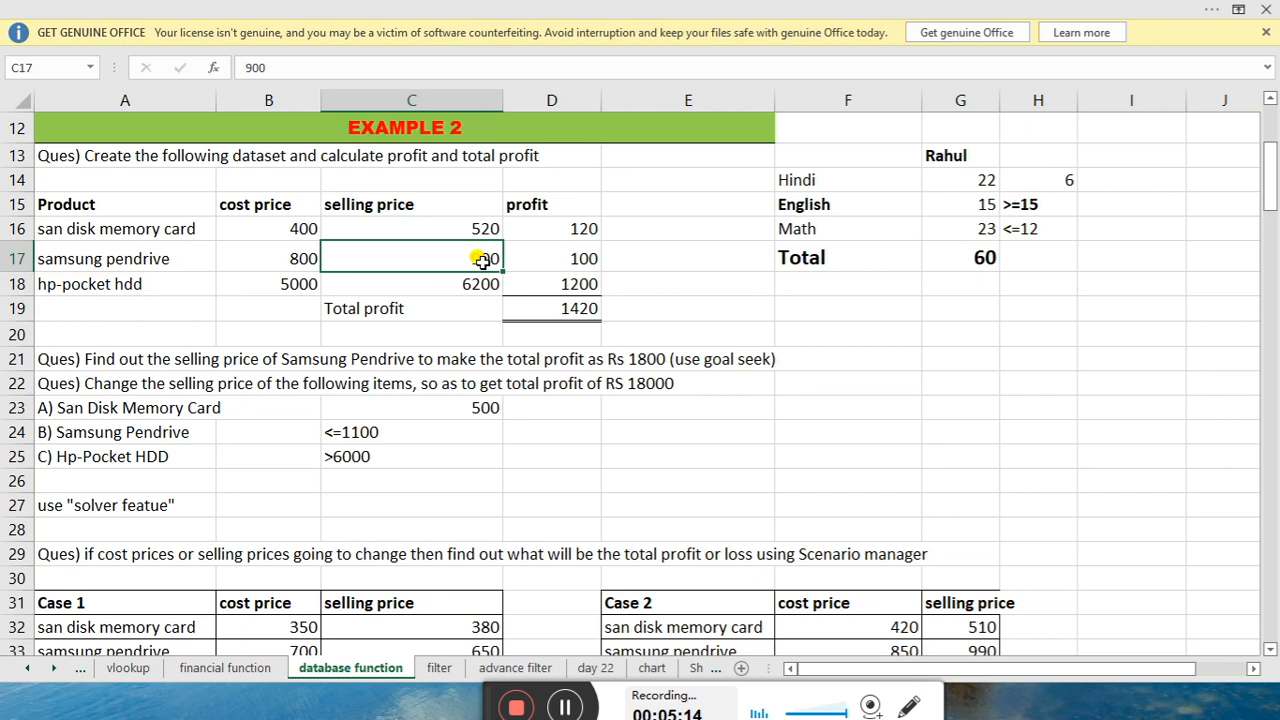
left_click(541, 305)
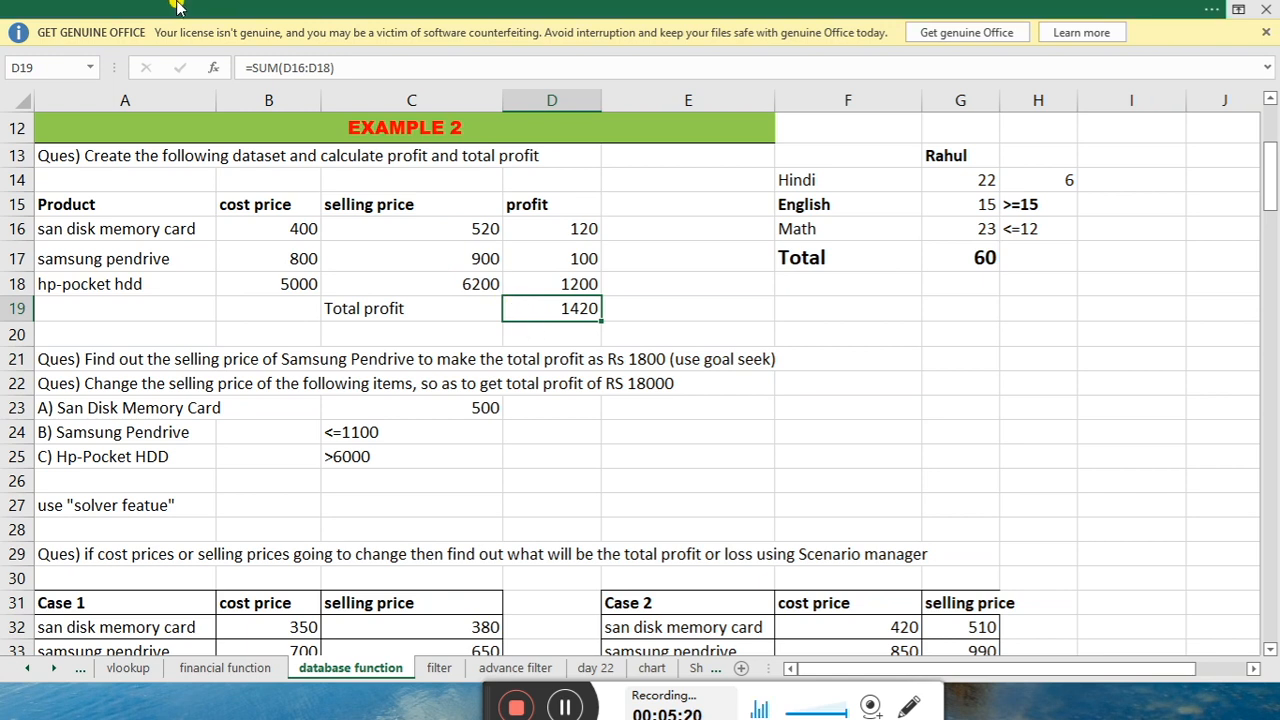
left_click(160, 8)
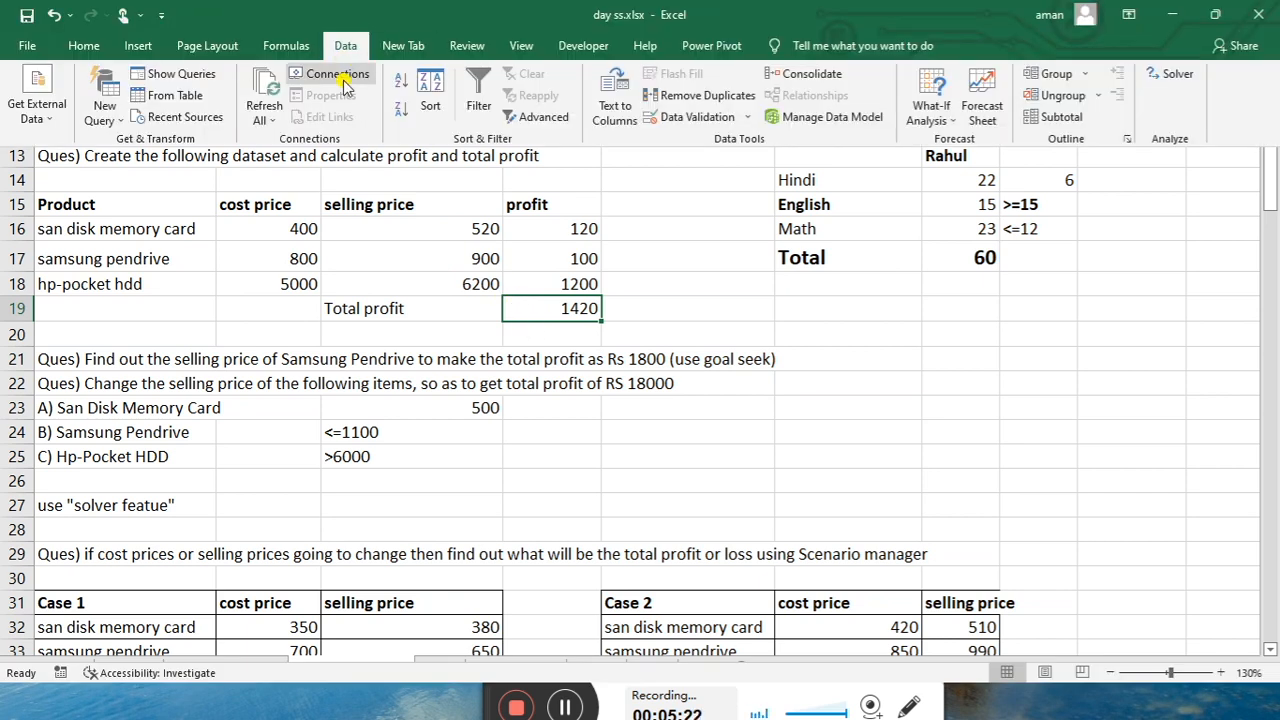
Goal-seek D19 to 1800 by varying the Samsung pendrive price C17, which becomes 1280
left_click(955, 118)
left_click(963, 160)
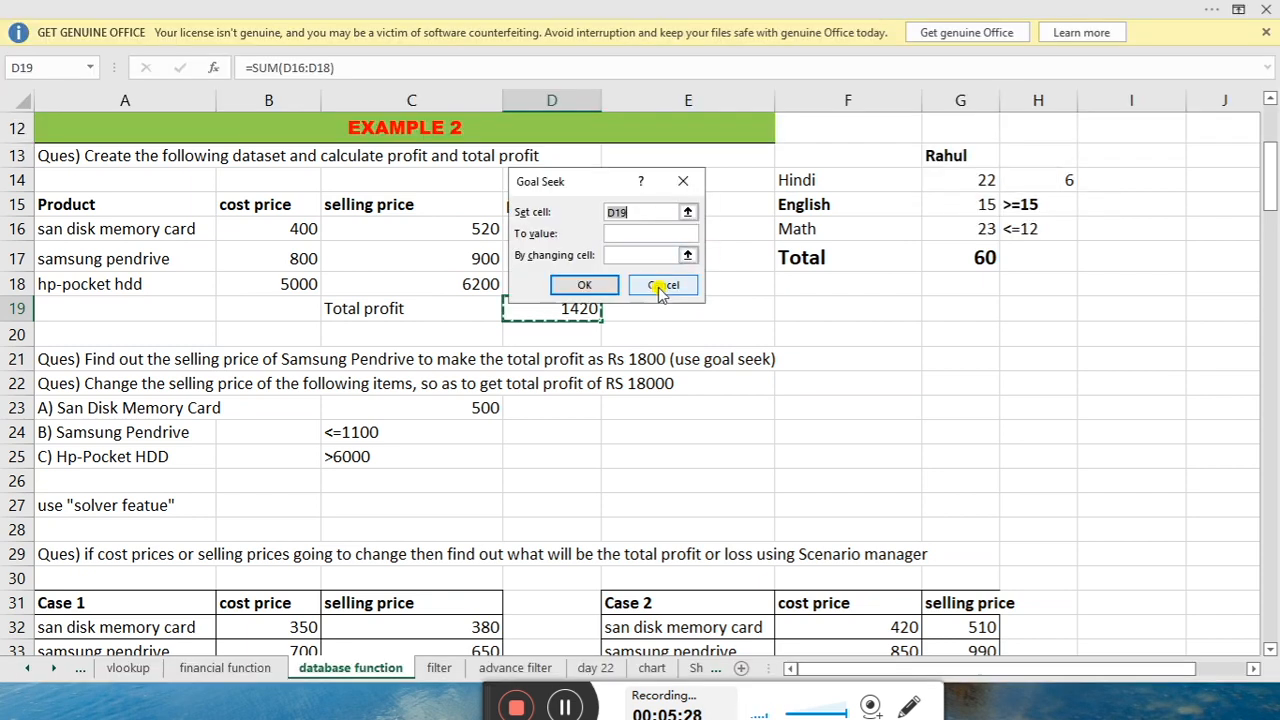
left_click_drag(600, 183, 789, 171)
key("BackSpace")
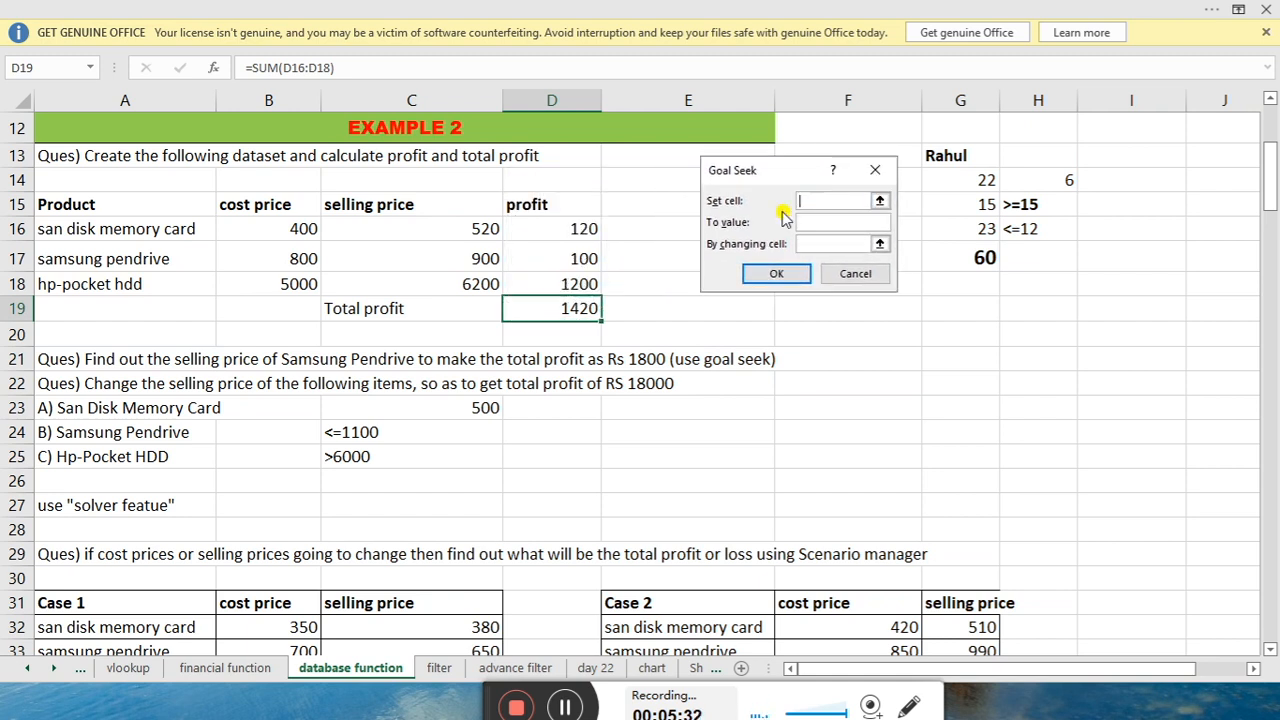
left_click(565, 311)
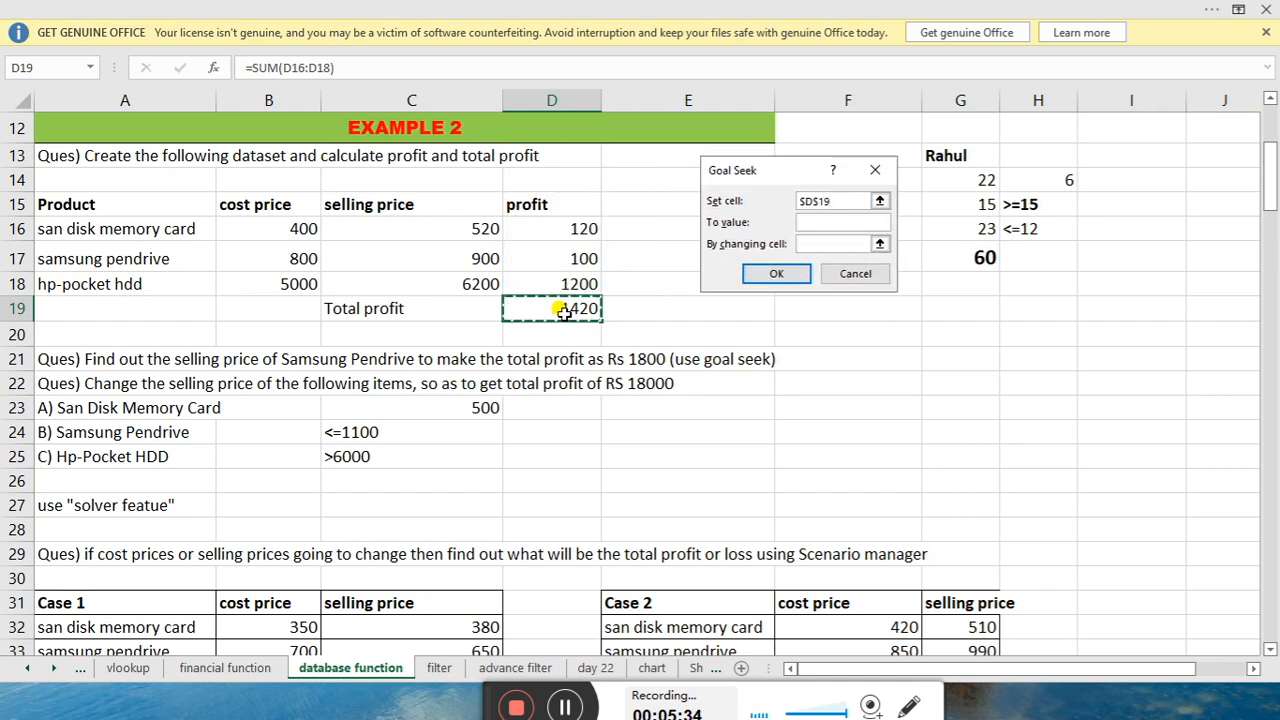
key("Tab")
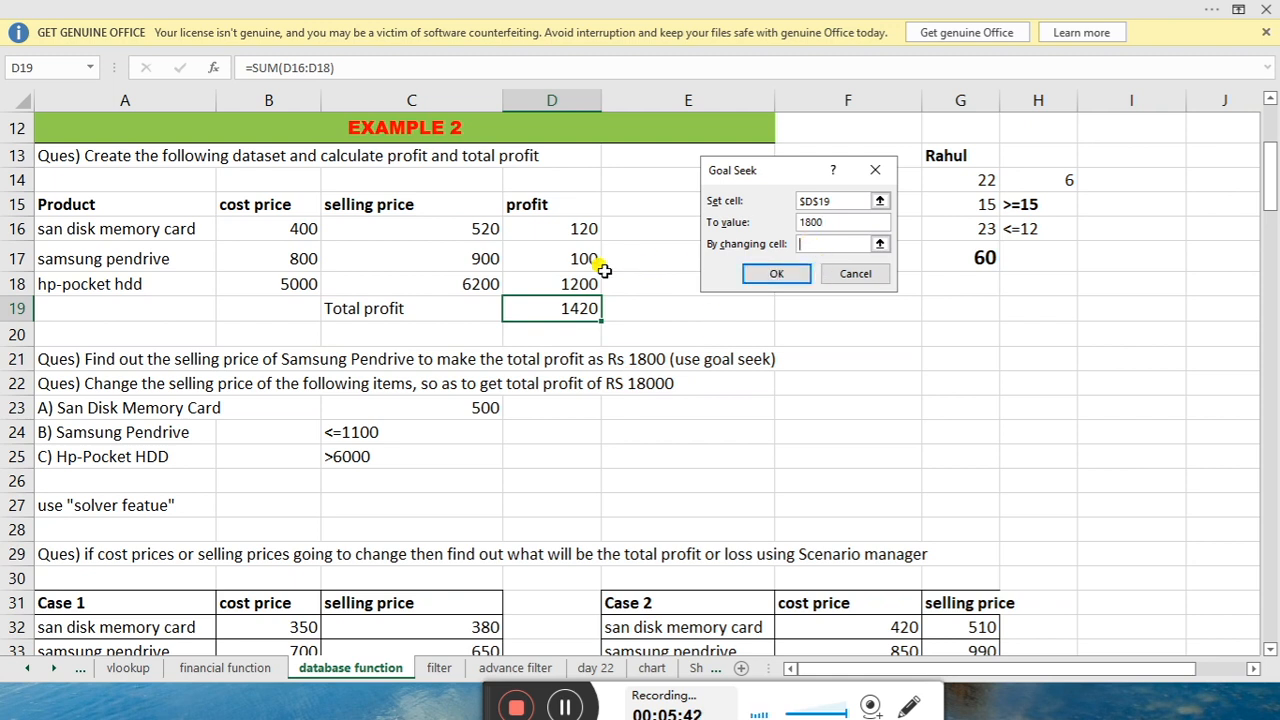
left_click(465, 252)
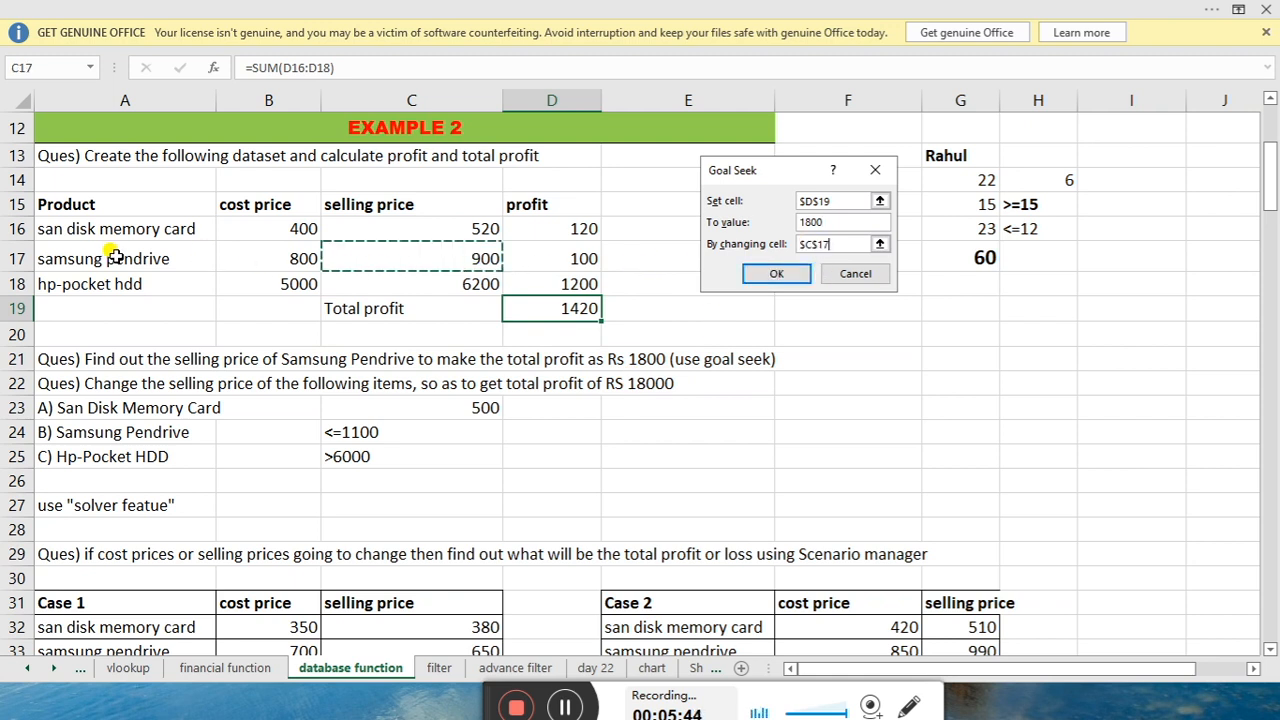
left_click(770, 274)
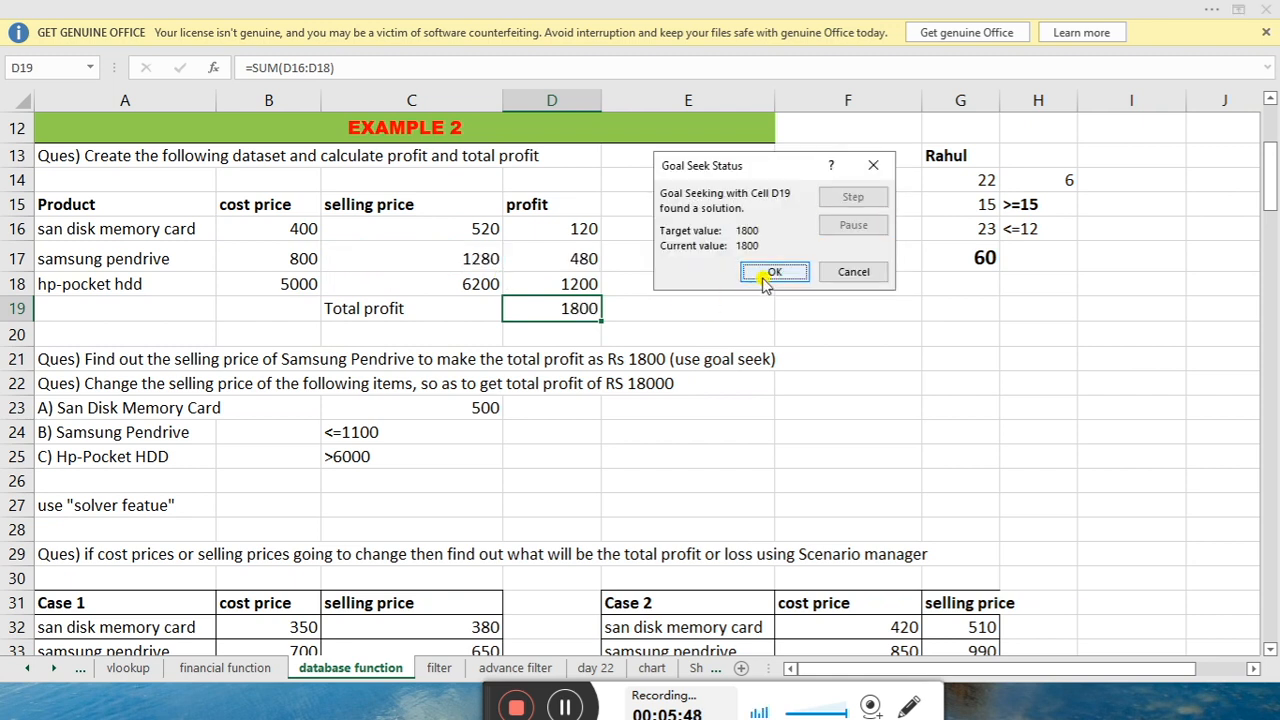
left_click(757, 275)
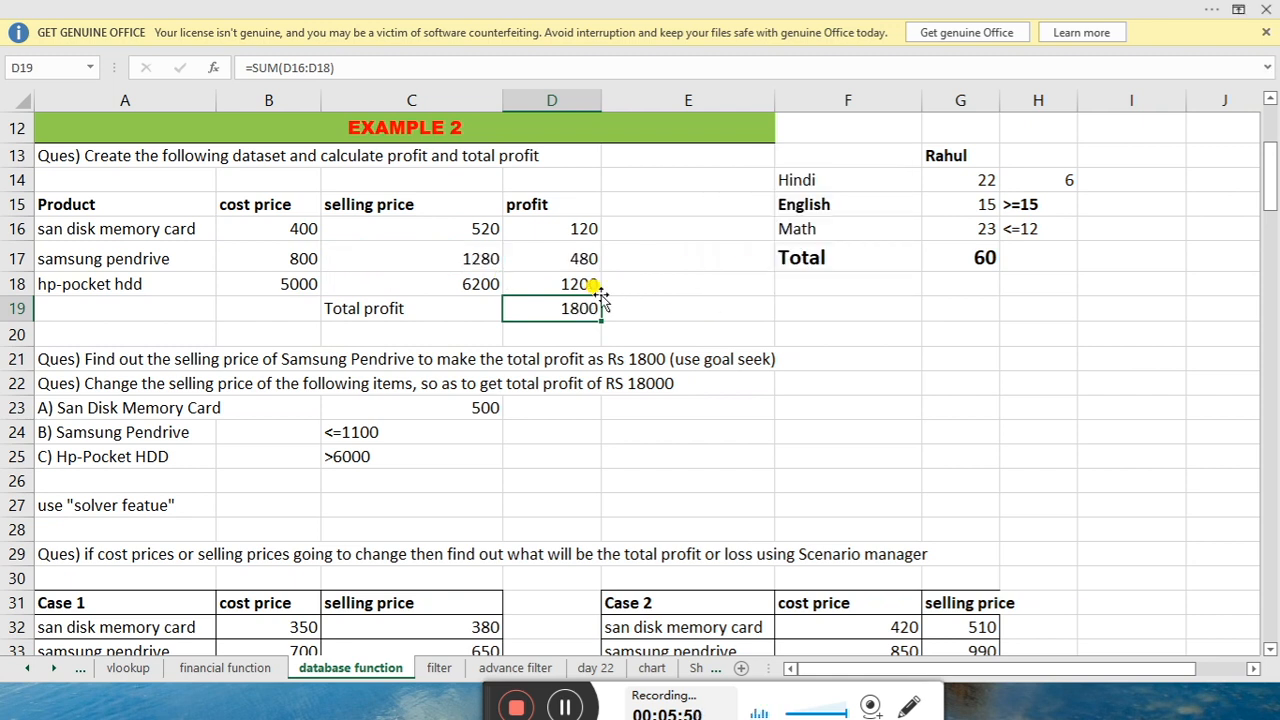
left_click(389, 252)
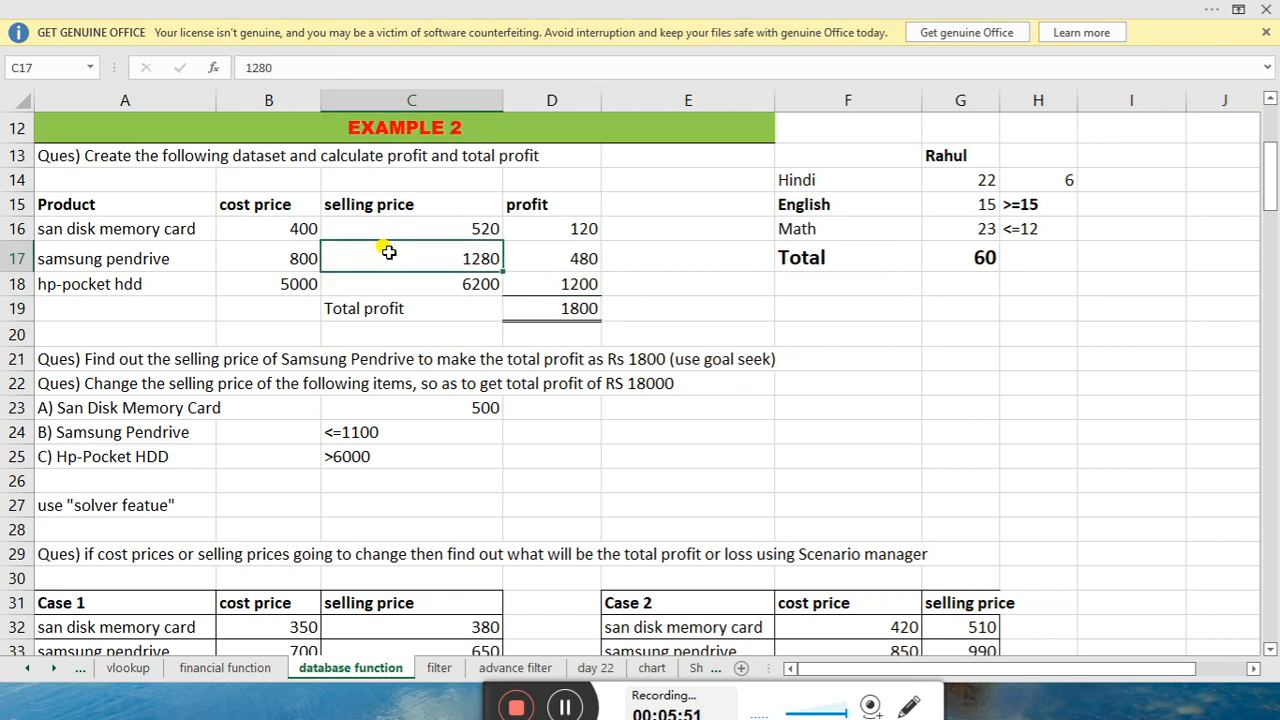
left_click(474, 223)
left_click(476, 285)
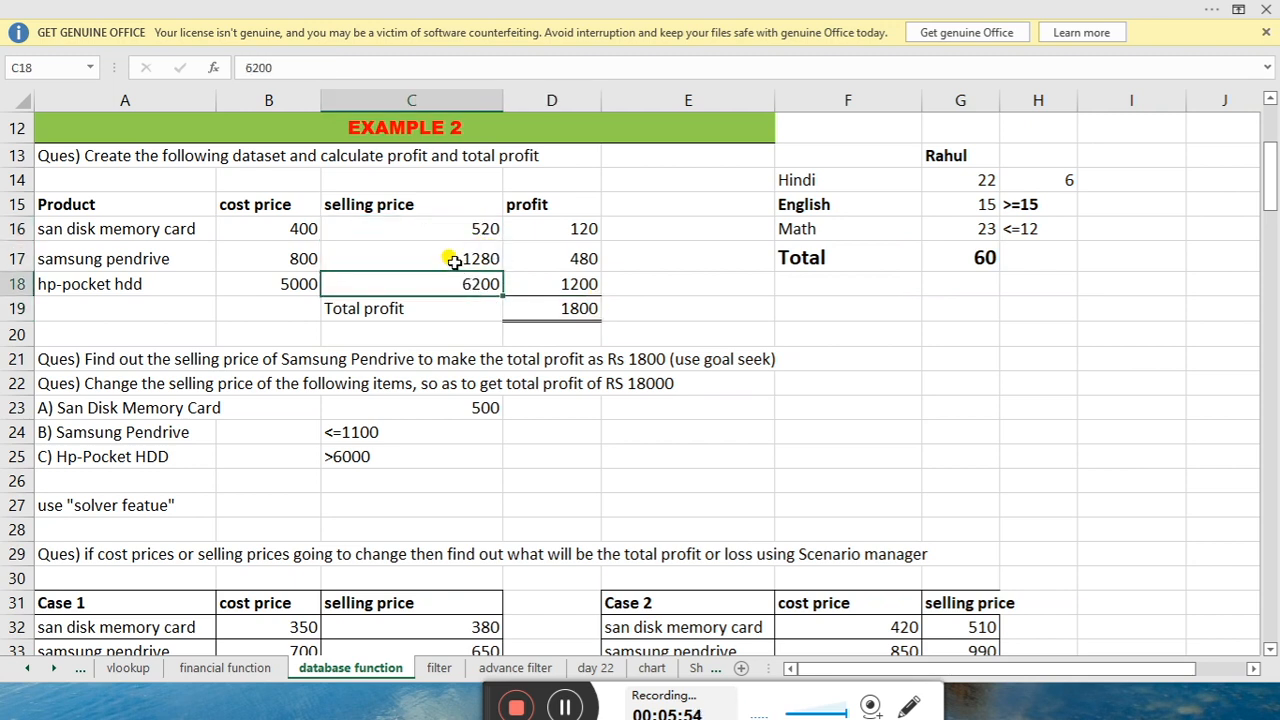
left_click(455, 260)
left_click(551, 308)
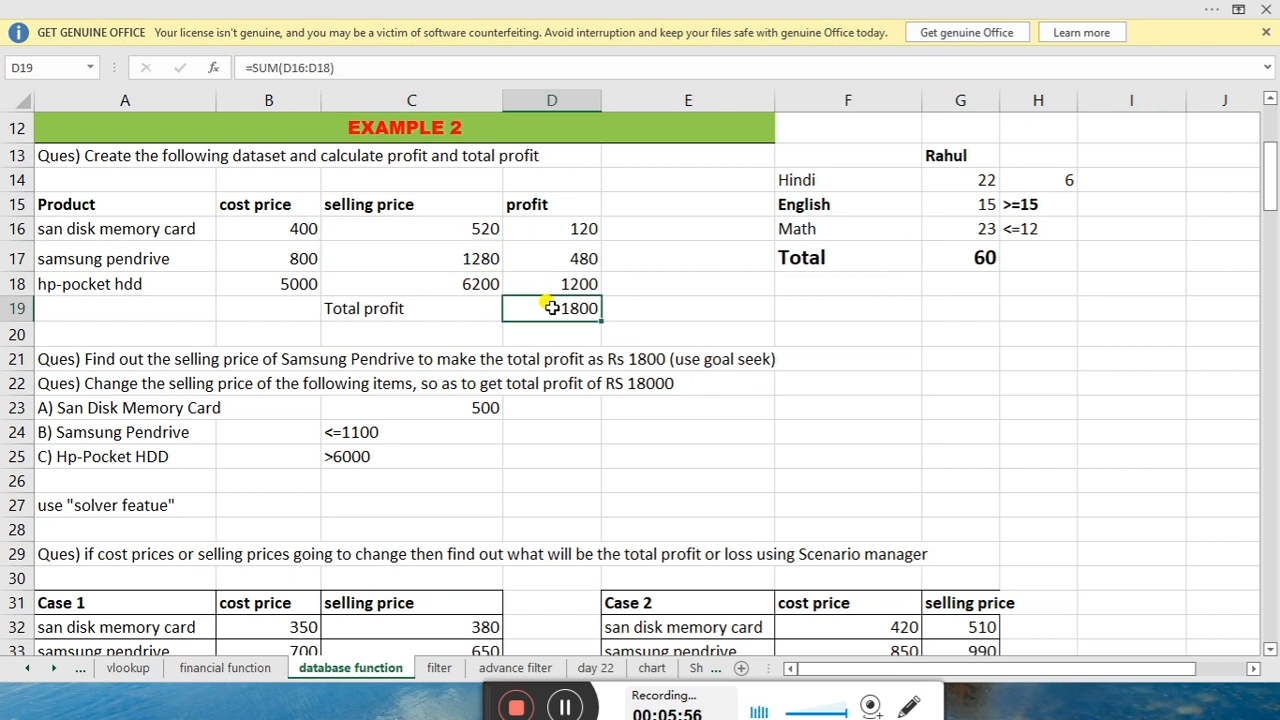
mouse_move(577, 310)
left_mouse_down()
mouse_move(637, 309)
mouse_move(574, 310)
left_mouse_up()
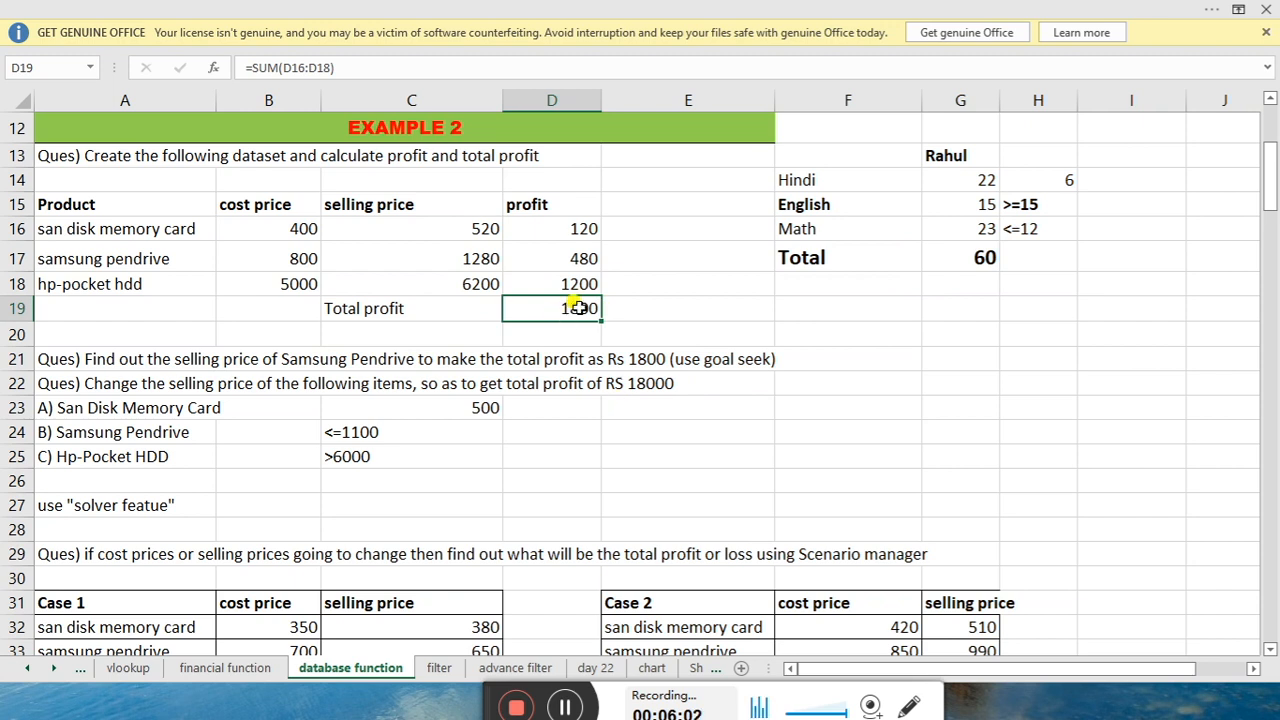
left_click(700, 305)
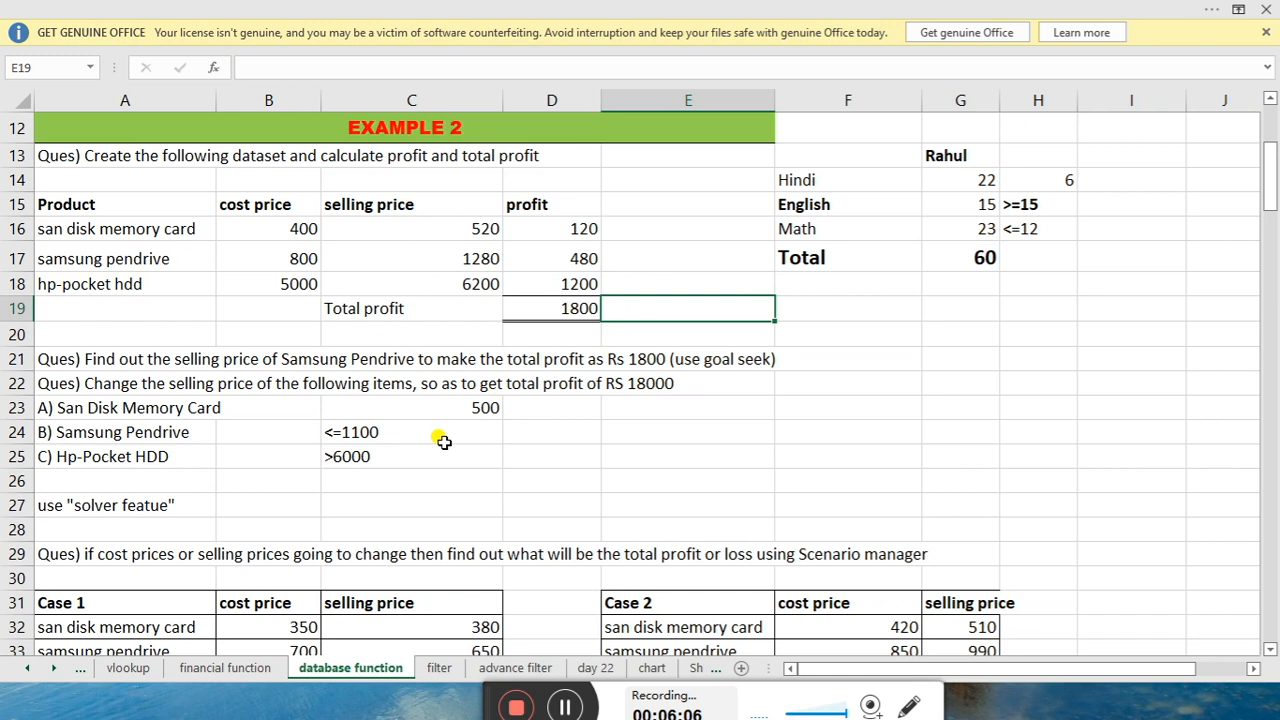
left_click(925, 303)
left_click(877, 311)
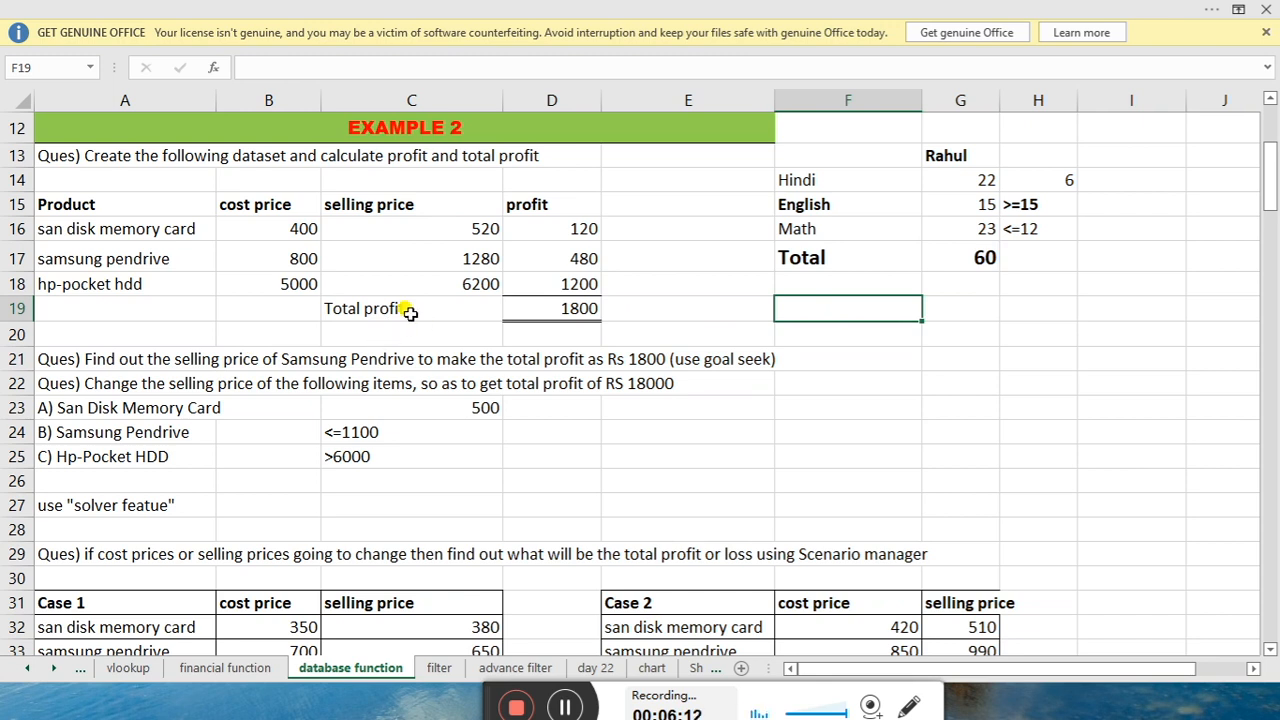
left_click_drag(375, 229, 386, 276)
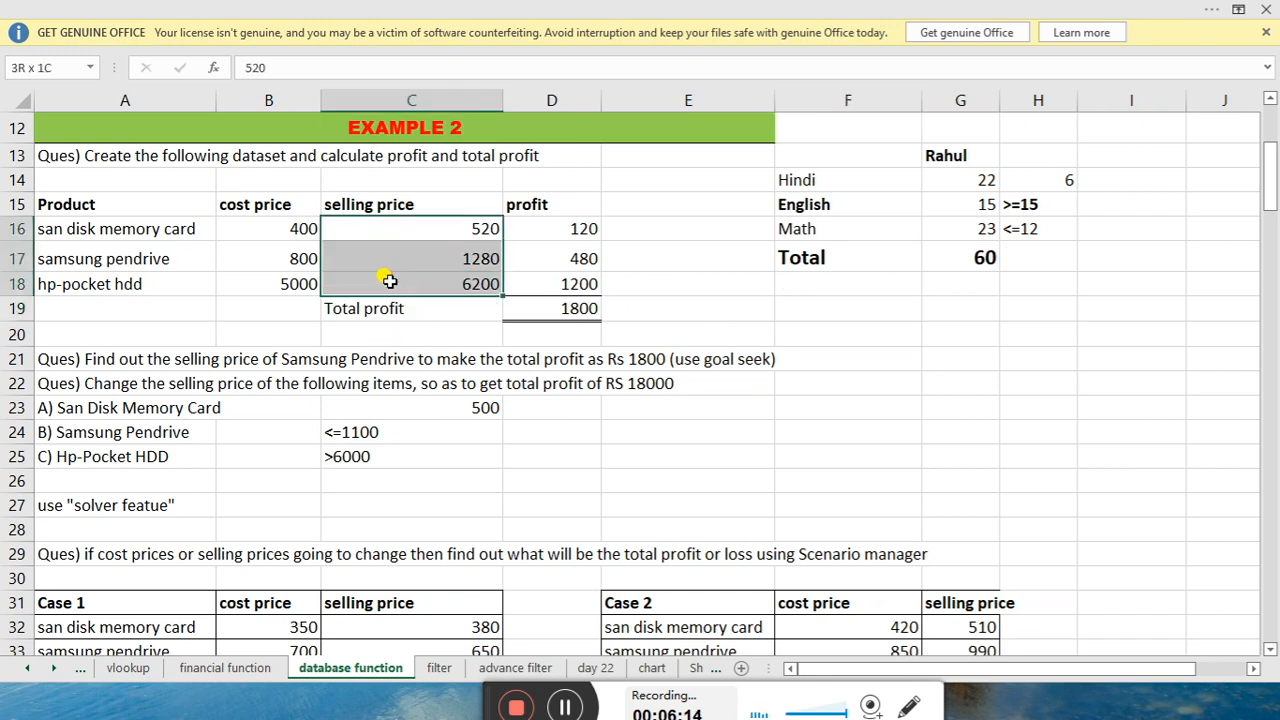
left_click(560, 310)
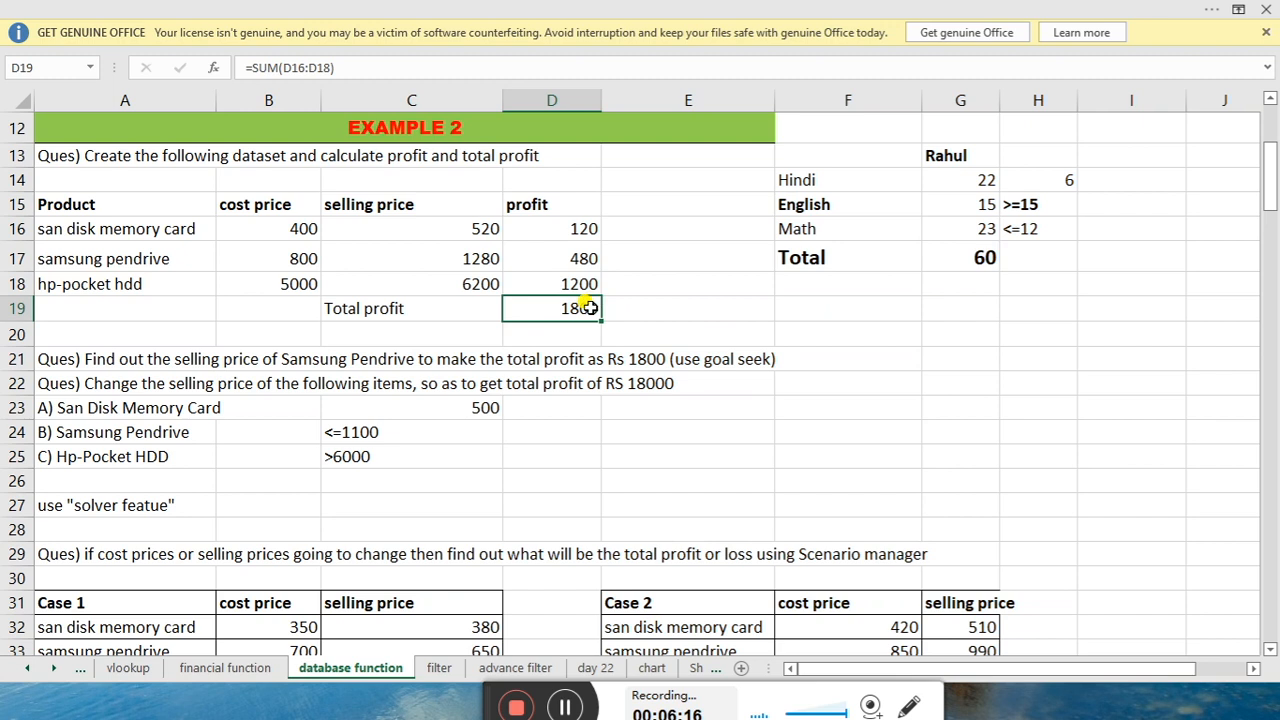
left_click_drag(463, 229, 460, 286)
left_click(455, 334)
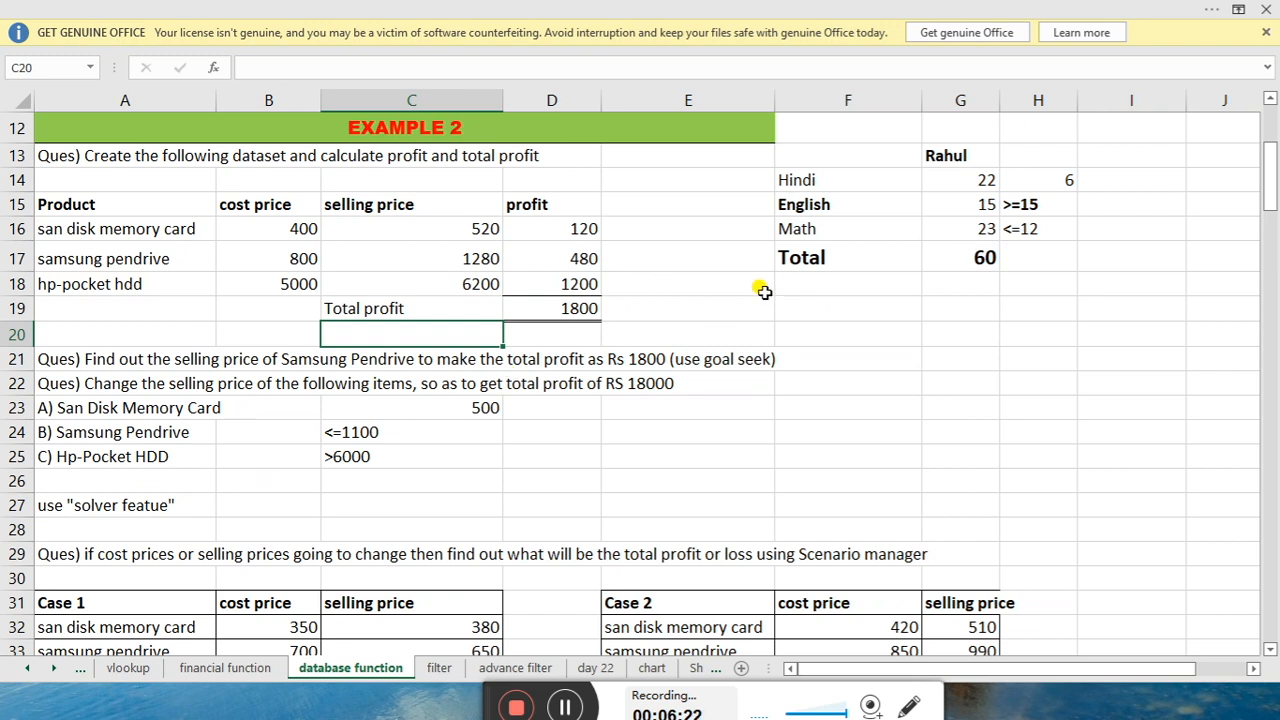
left_click(964, 262)
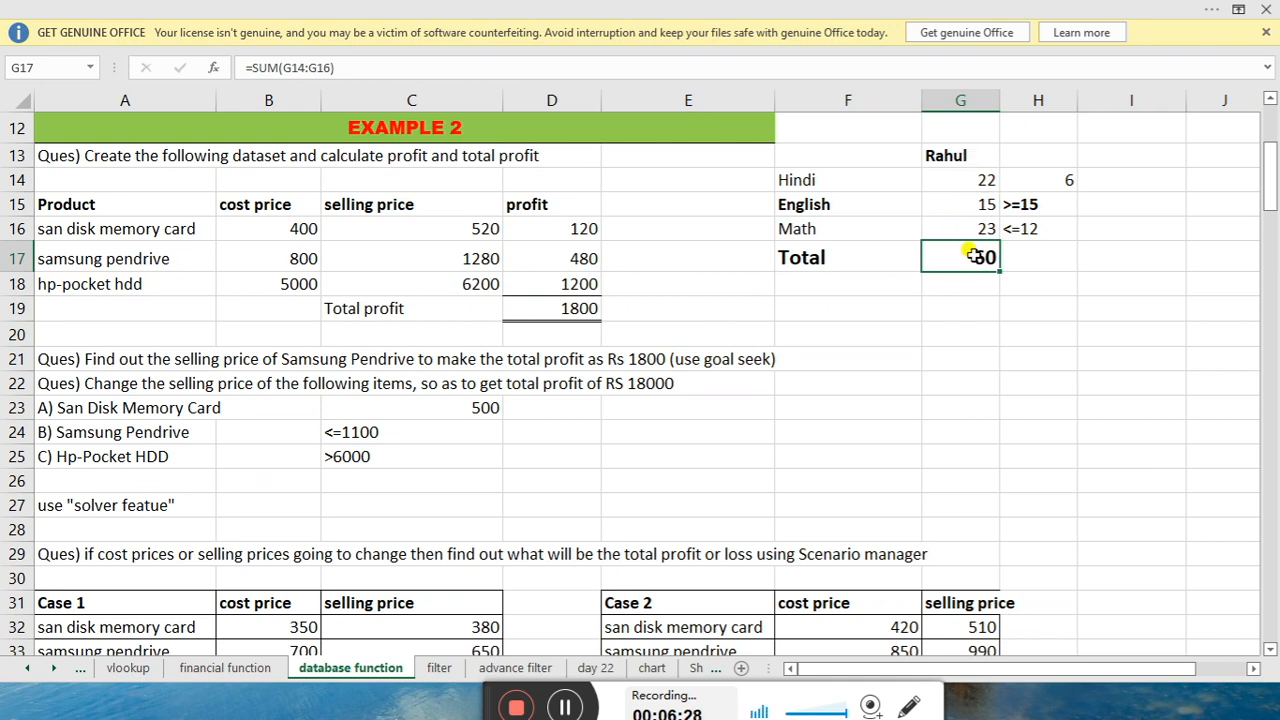
left_click(383, 12)
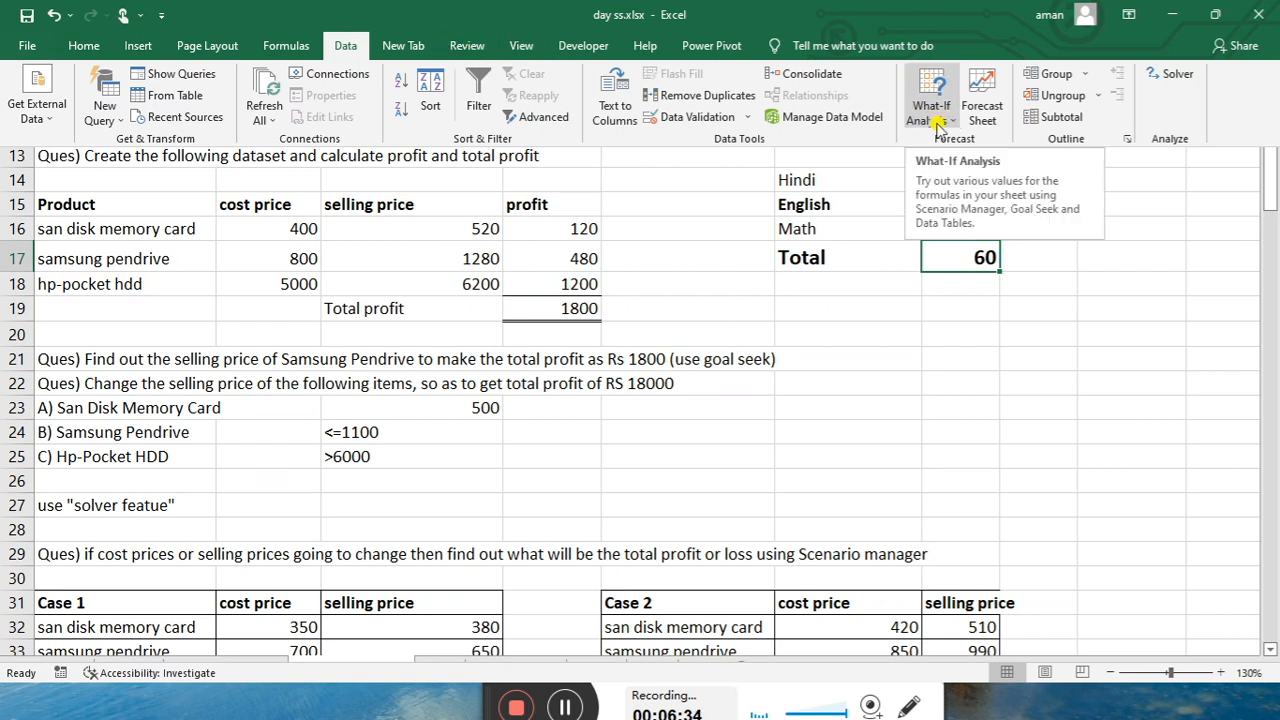
Delete the old Solver constraints $C$16 = 500, $C$18 >= 6000 and $C$17 <= 1100
left_click(1170, 74)
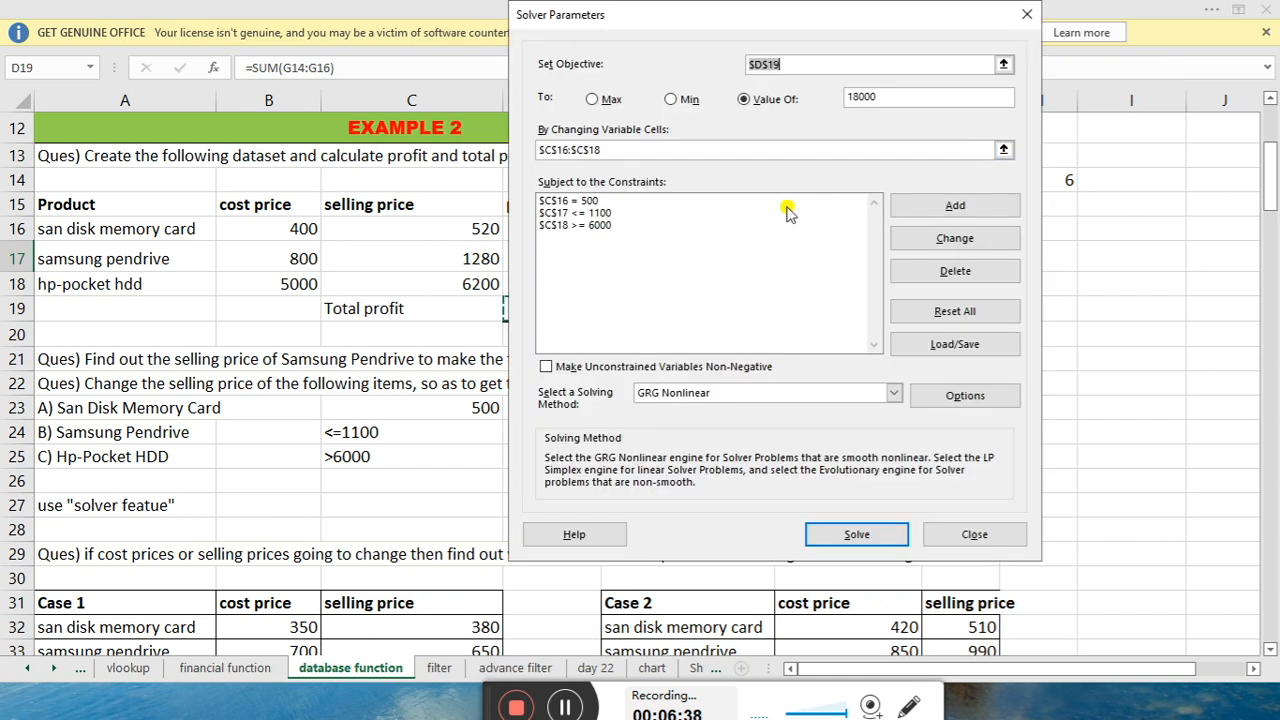
left_click_drag(668, 8, 462, 8)
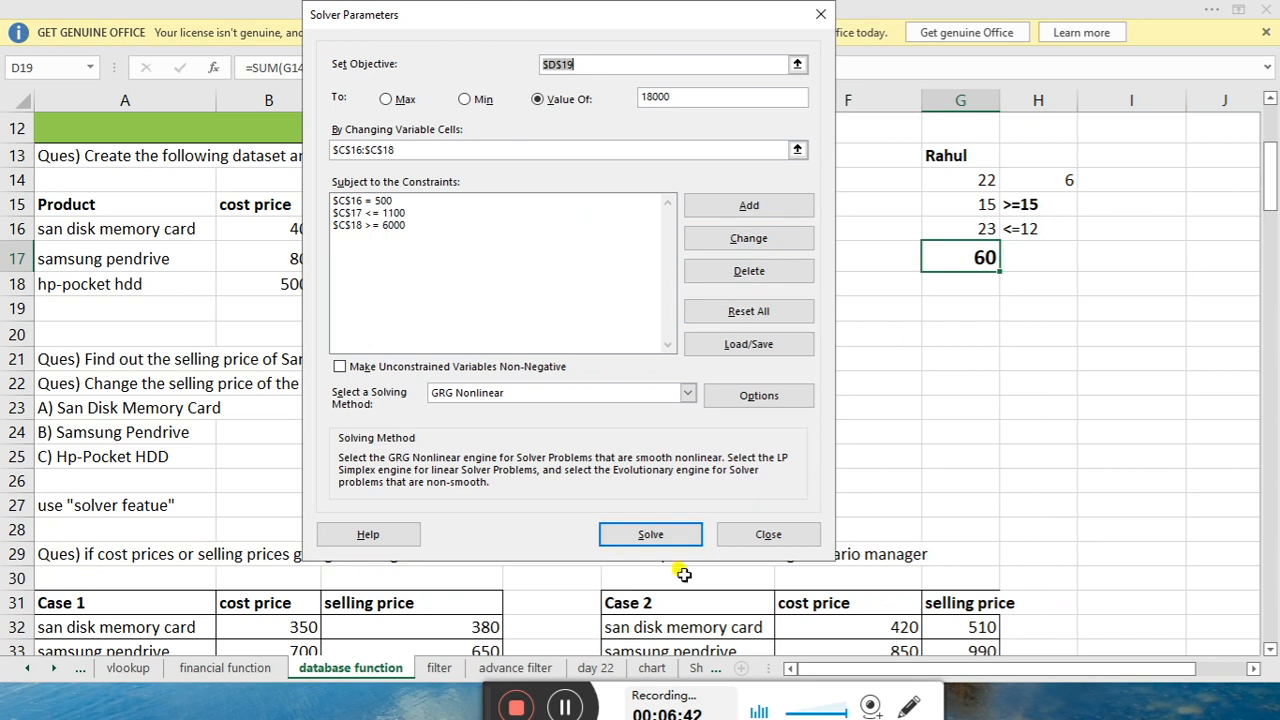
left_click(568, 707)
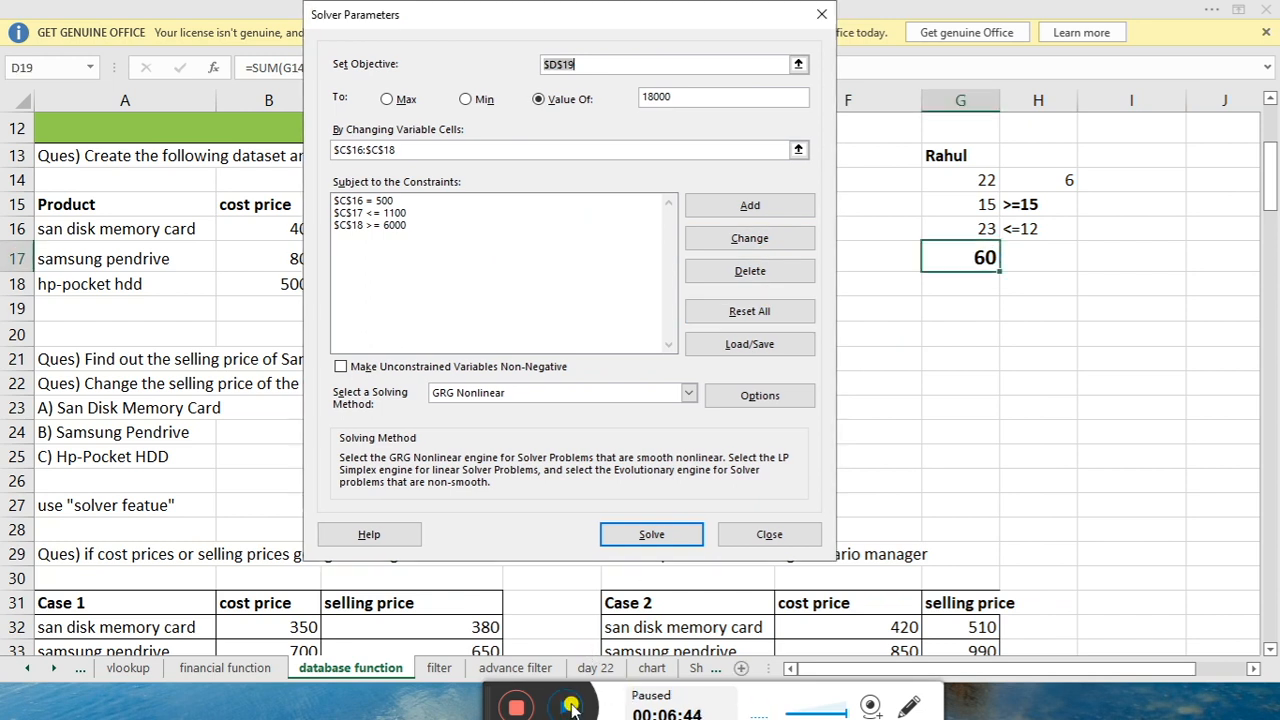
left_click(568, 707)
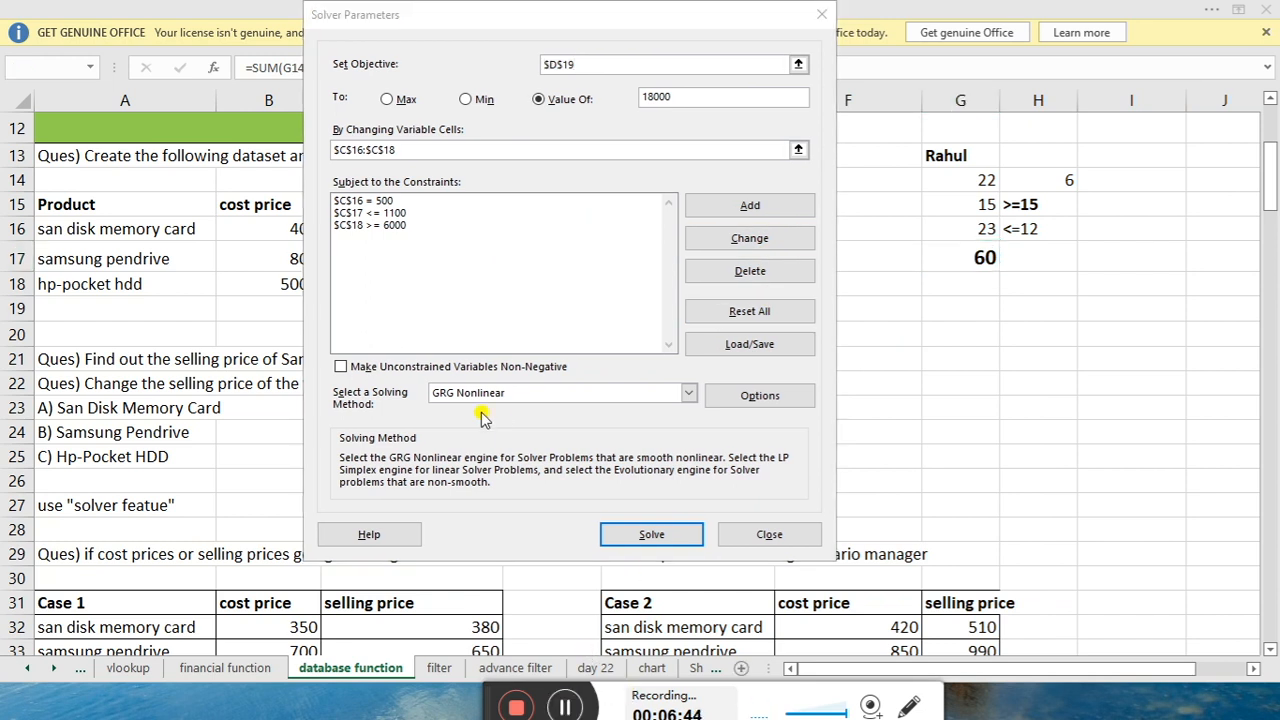
left_click(496, 201)
left_click(752, 273)
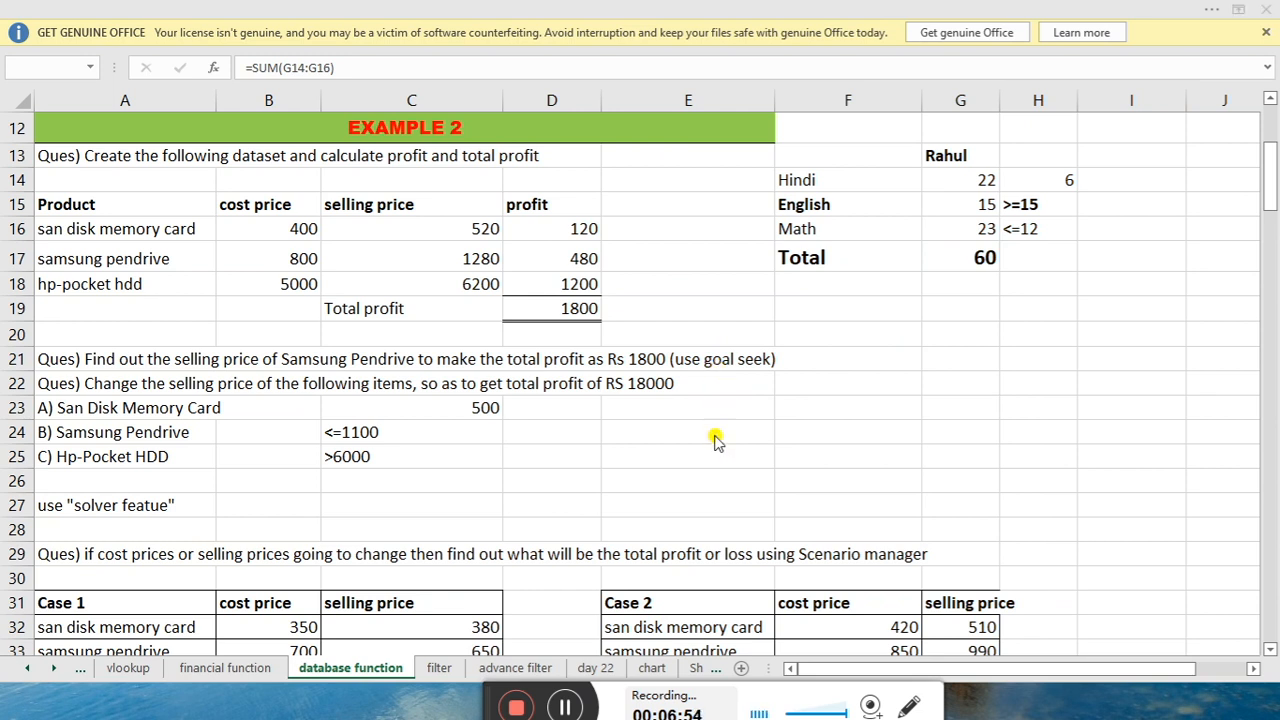
left_click(568, 707)
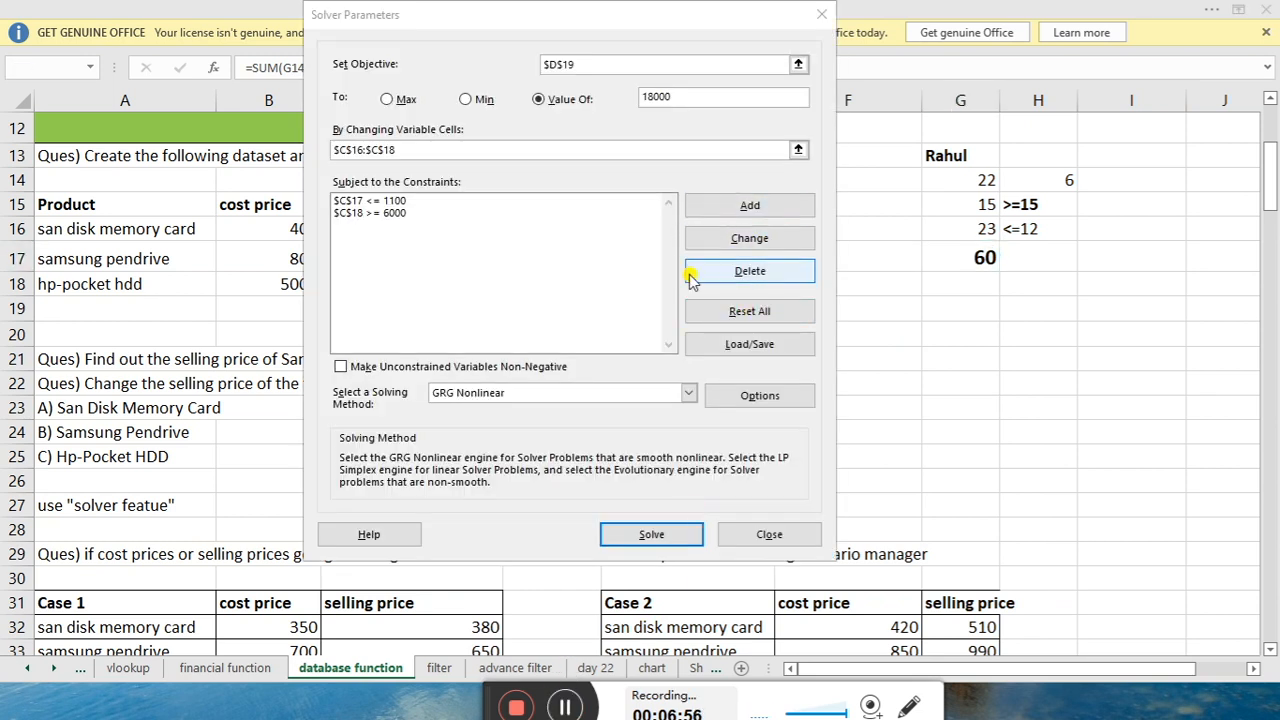
left_click(517, 182)
left_click(499, 214)
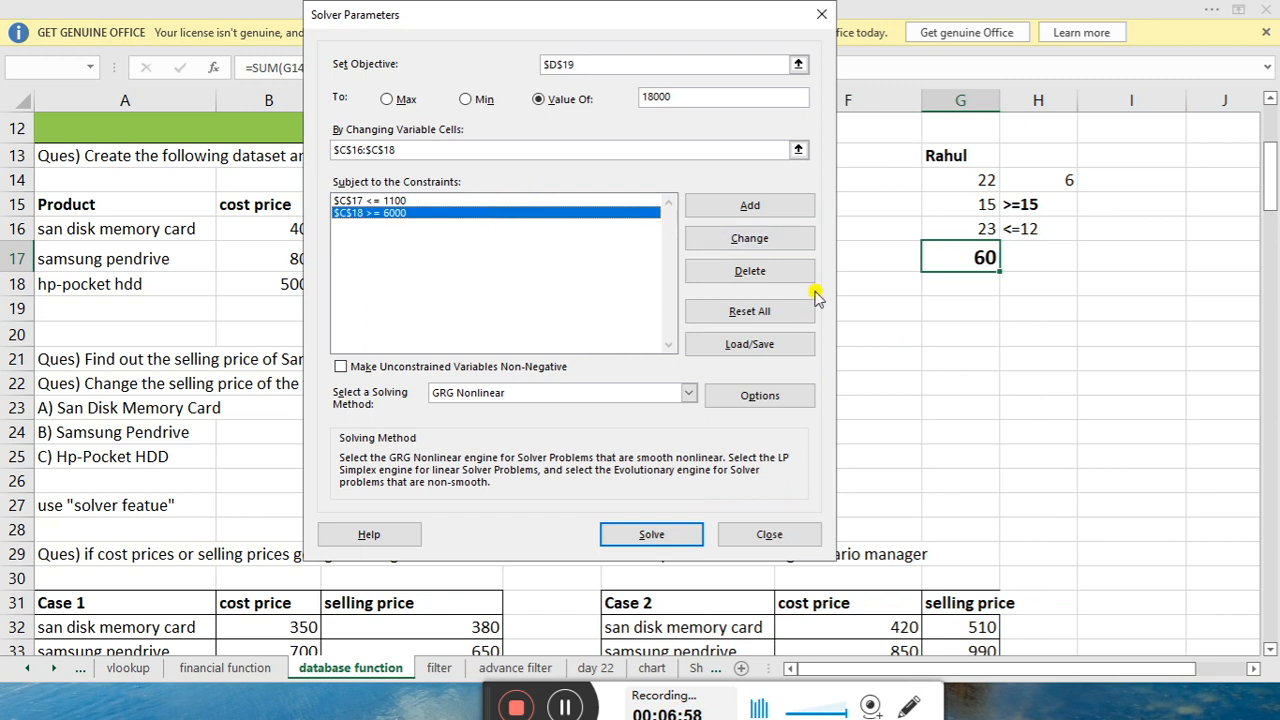
left_click(777, 275)
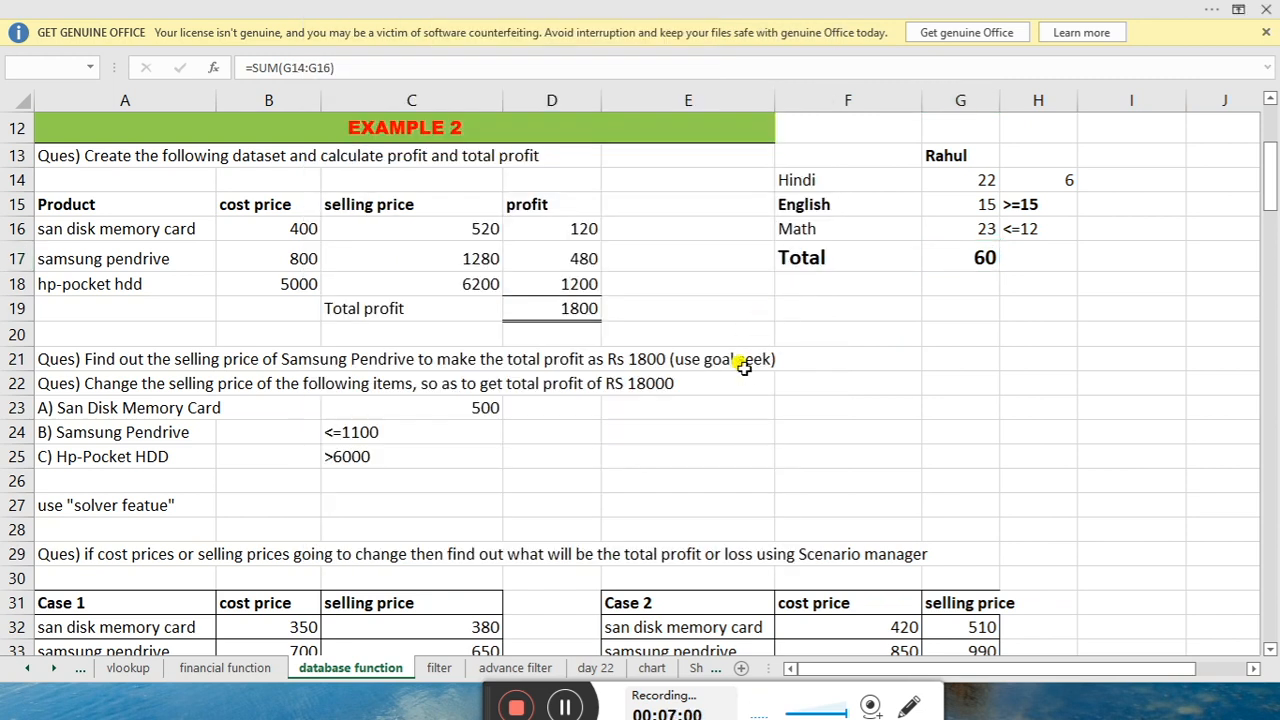
left_click(443, 199)
left_click(745, 248)
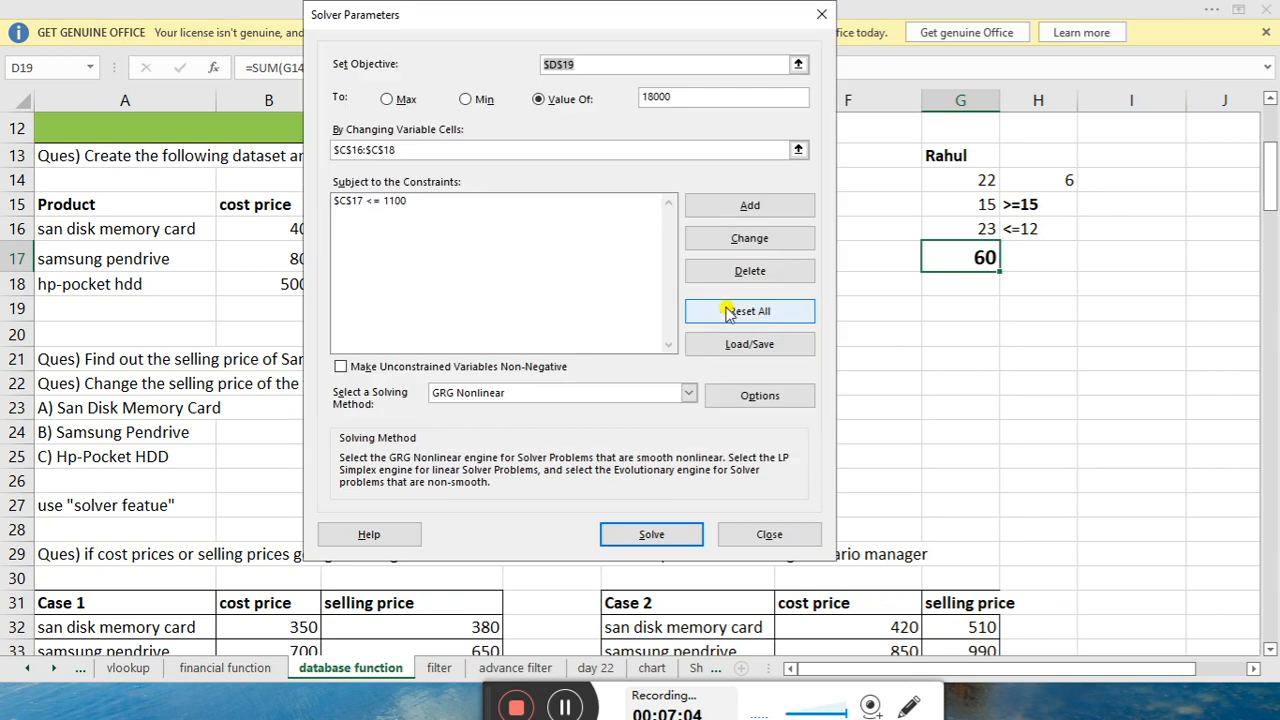
left_click(610, 215)
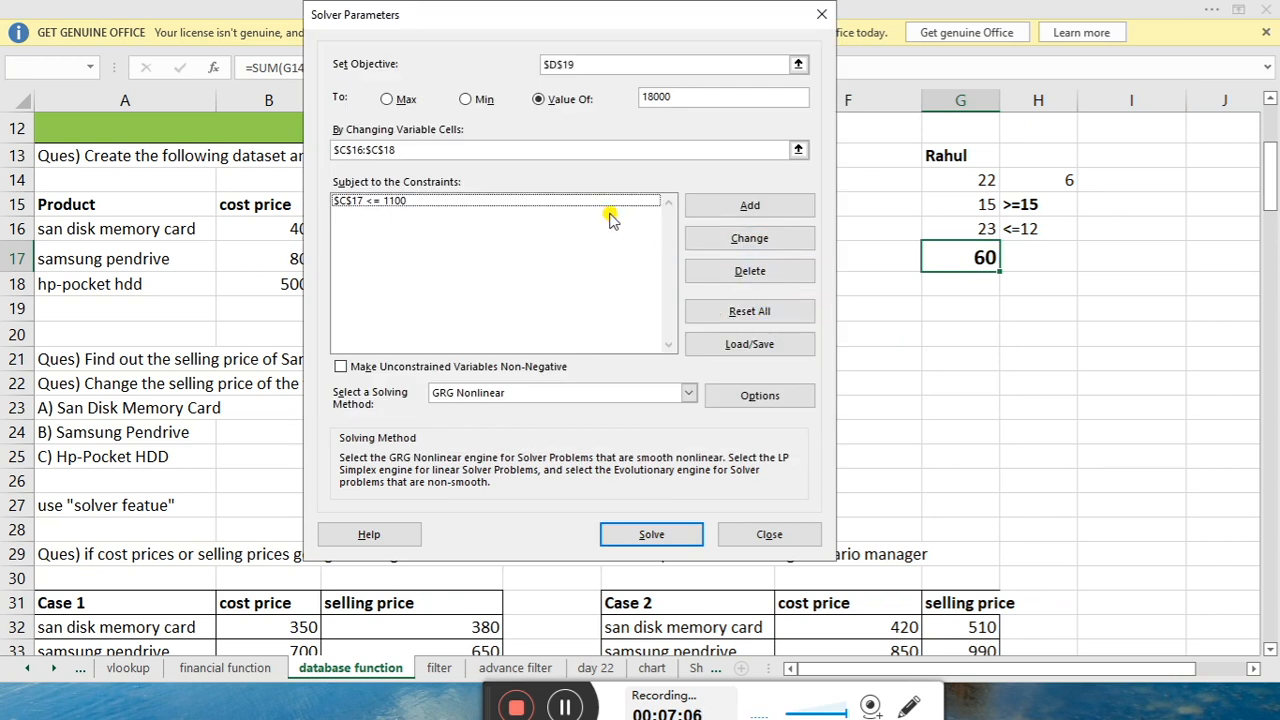
left_click(635, 204)
left_click(752, 273)
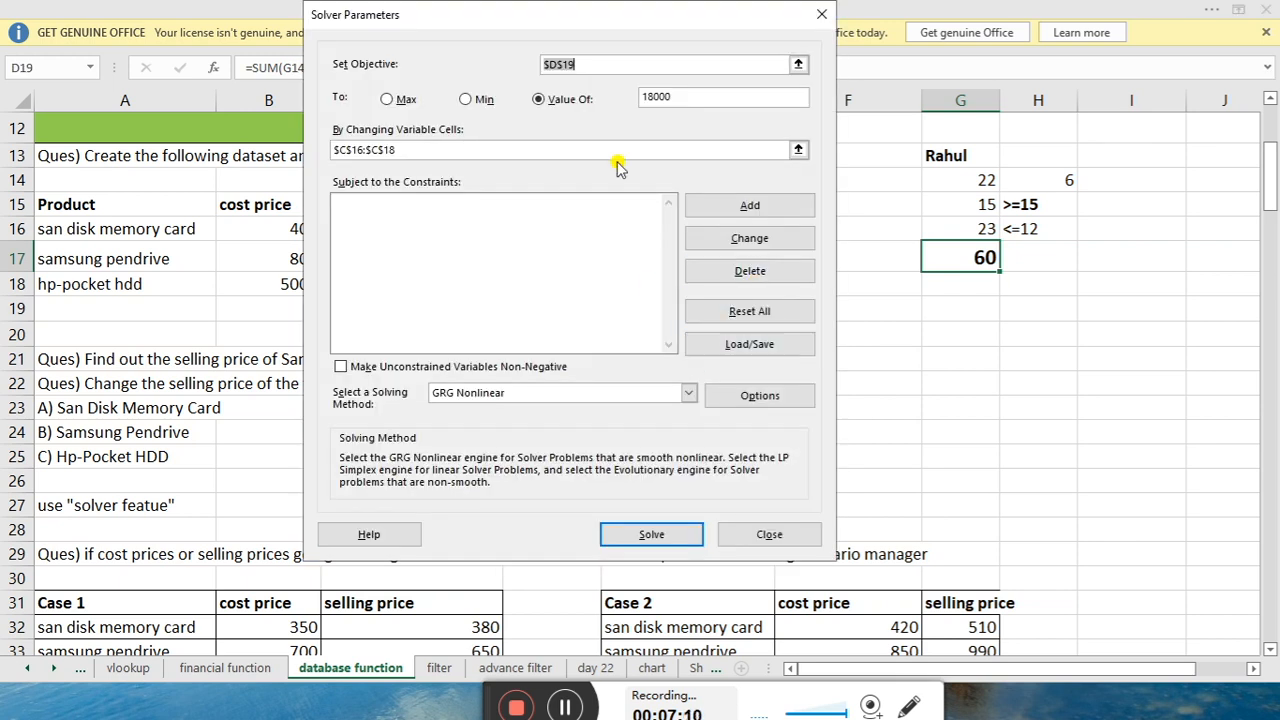
left_click(818, 20)
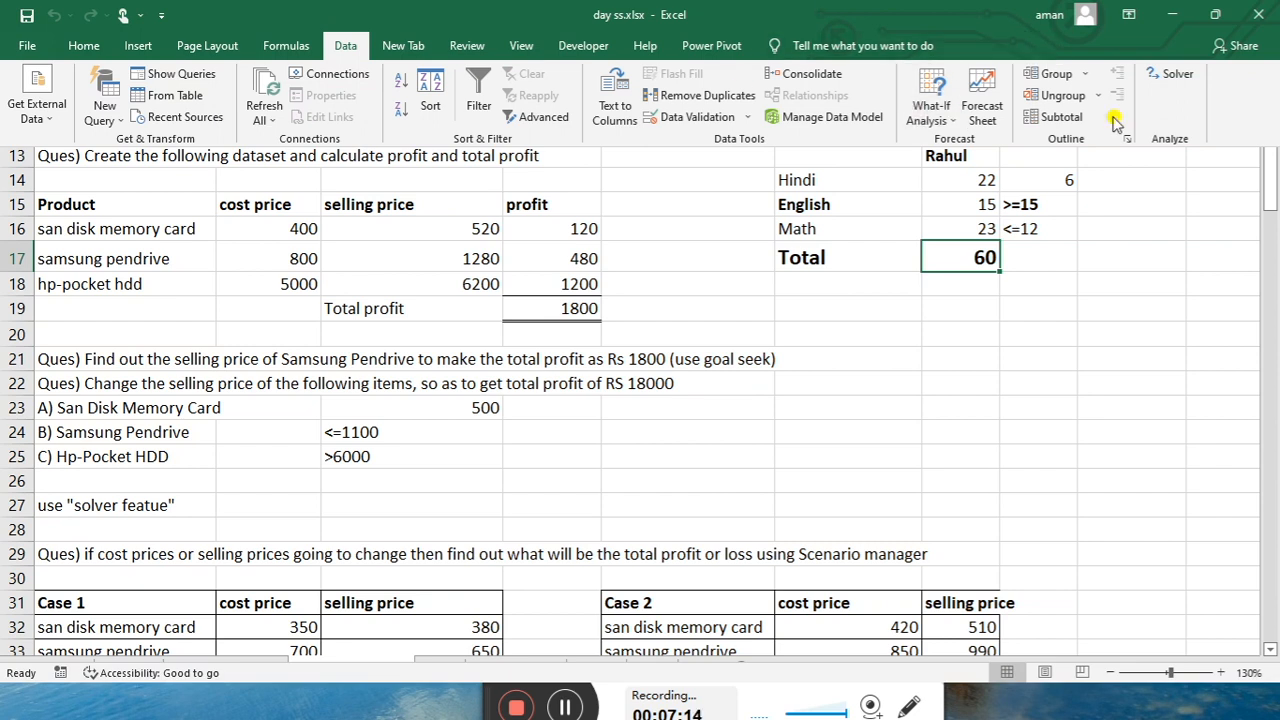
Set the Solver objective to $G$17 at value 80, with variable cells $G$14:$G$16
left_click(1170, 88)
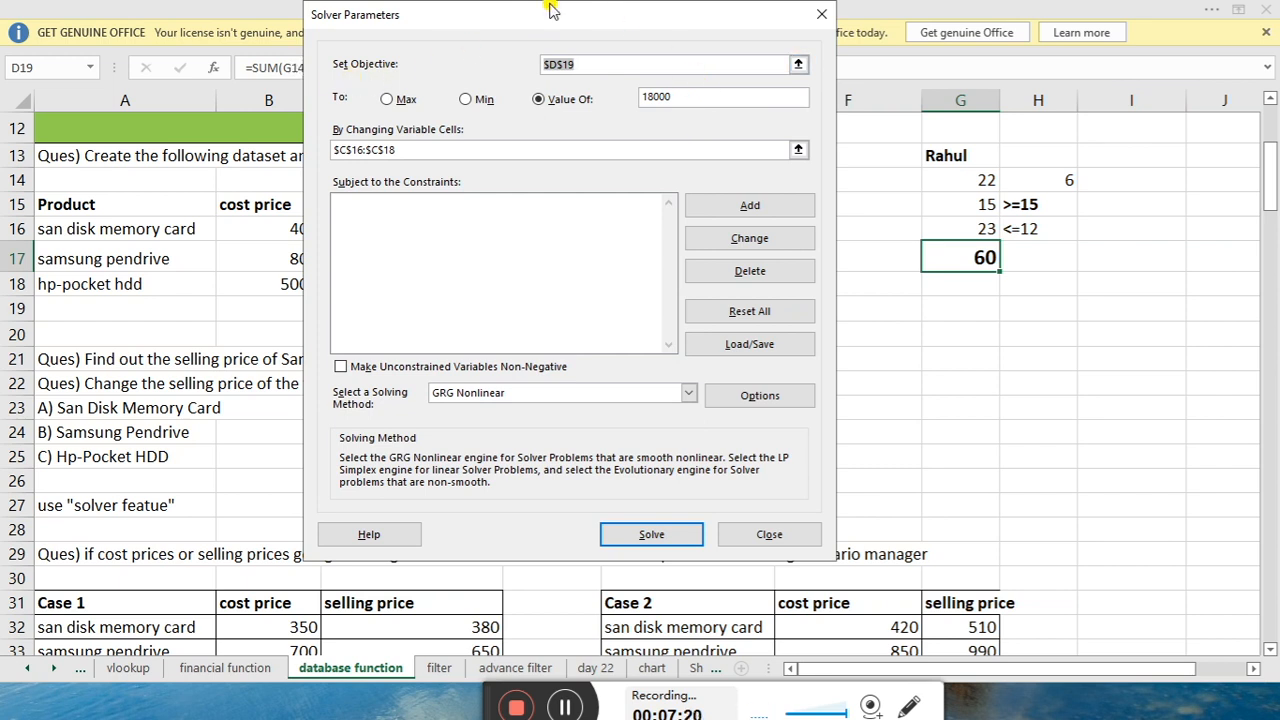
key("BackSpace")
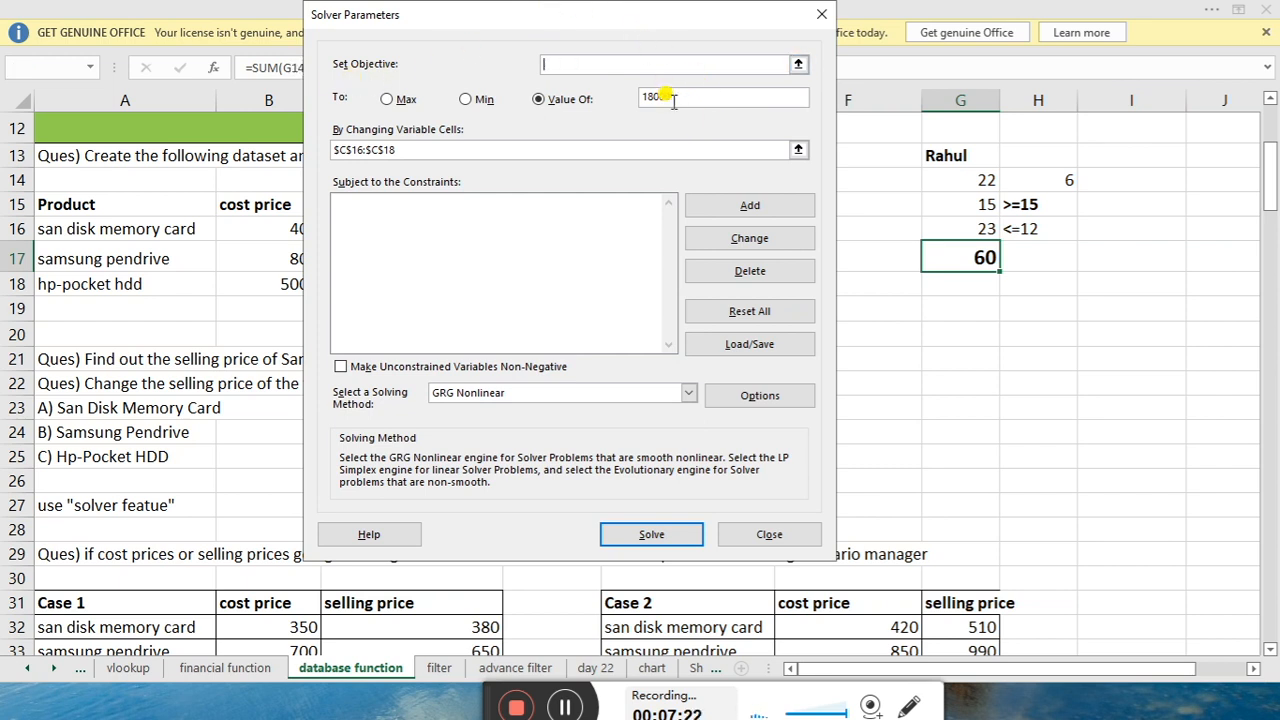
left_click(970, 257)
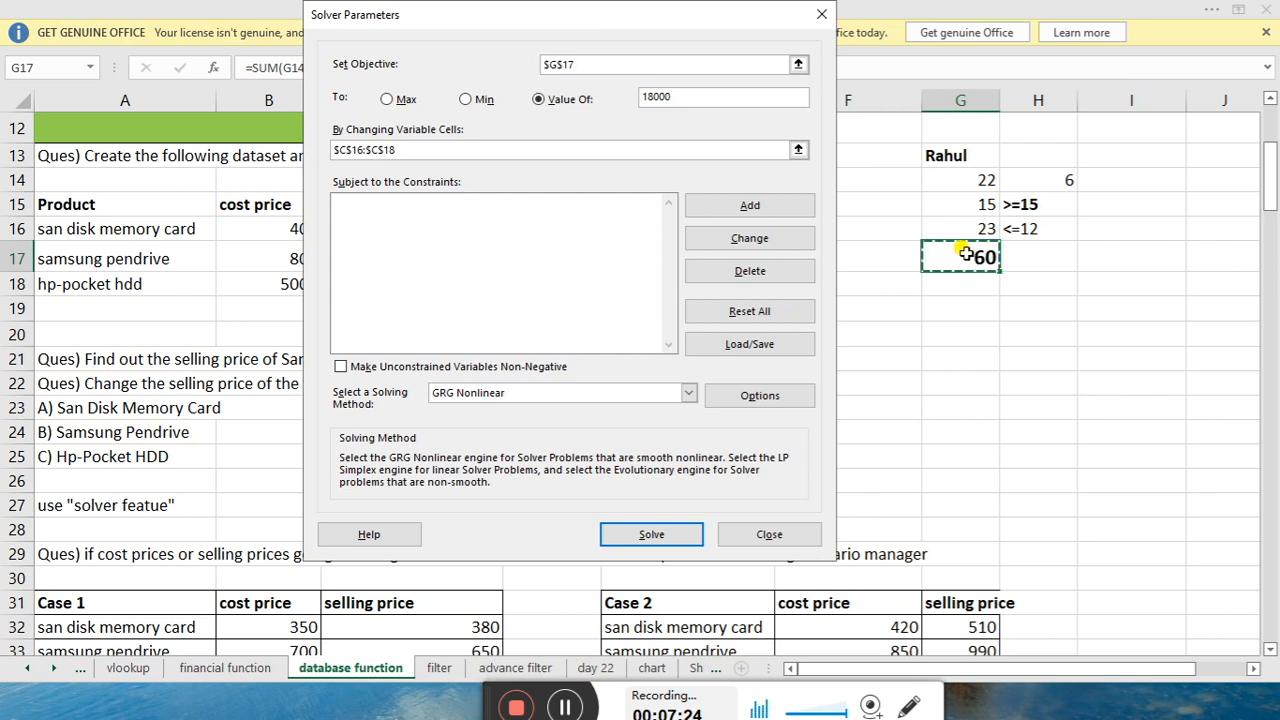
left_click(674, 96)
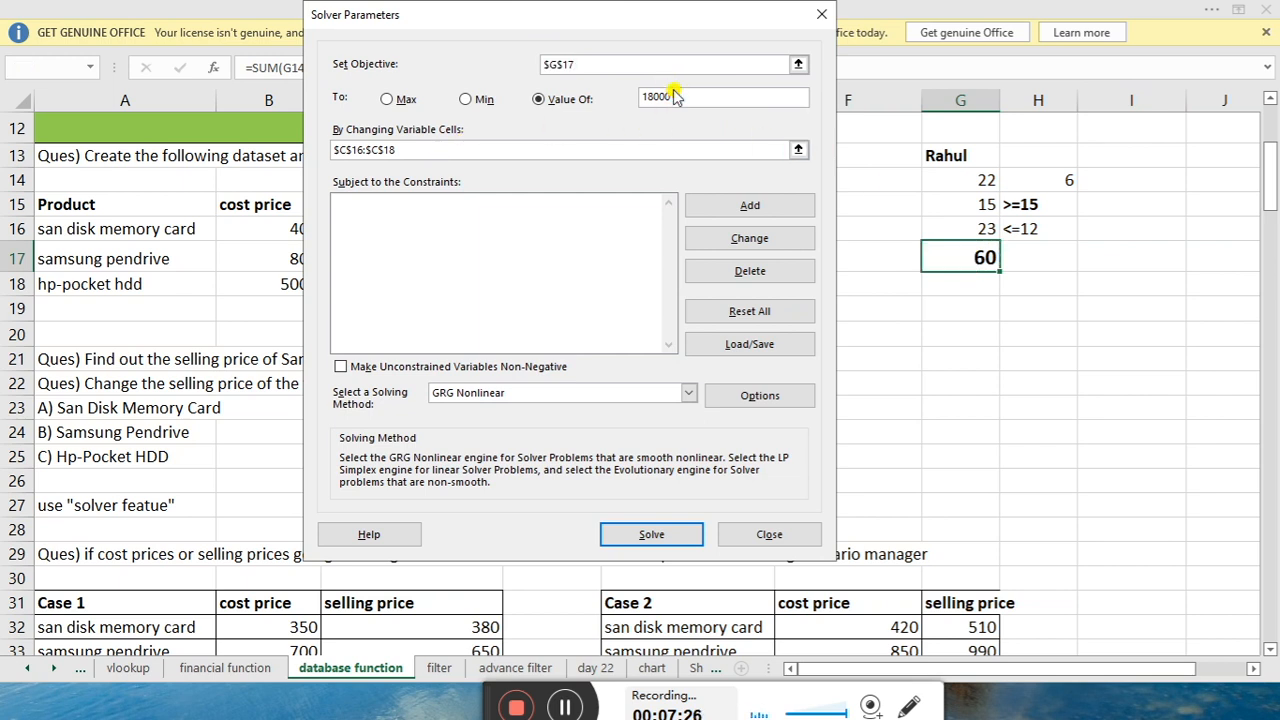
key("BackSpace")
key("BackSpace")
key("BackSpace")
key("BackSpace")
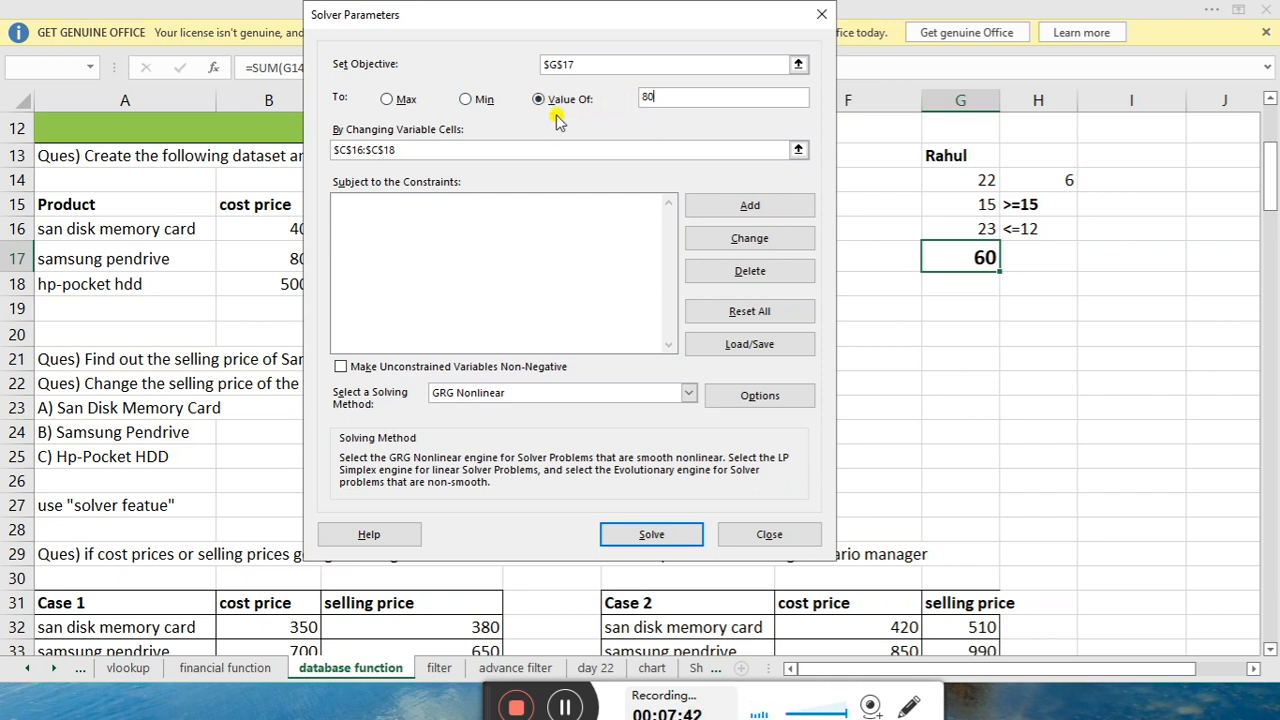
double_click(440, 150)
key("BackSpace")
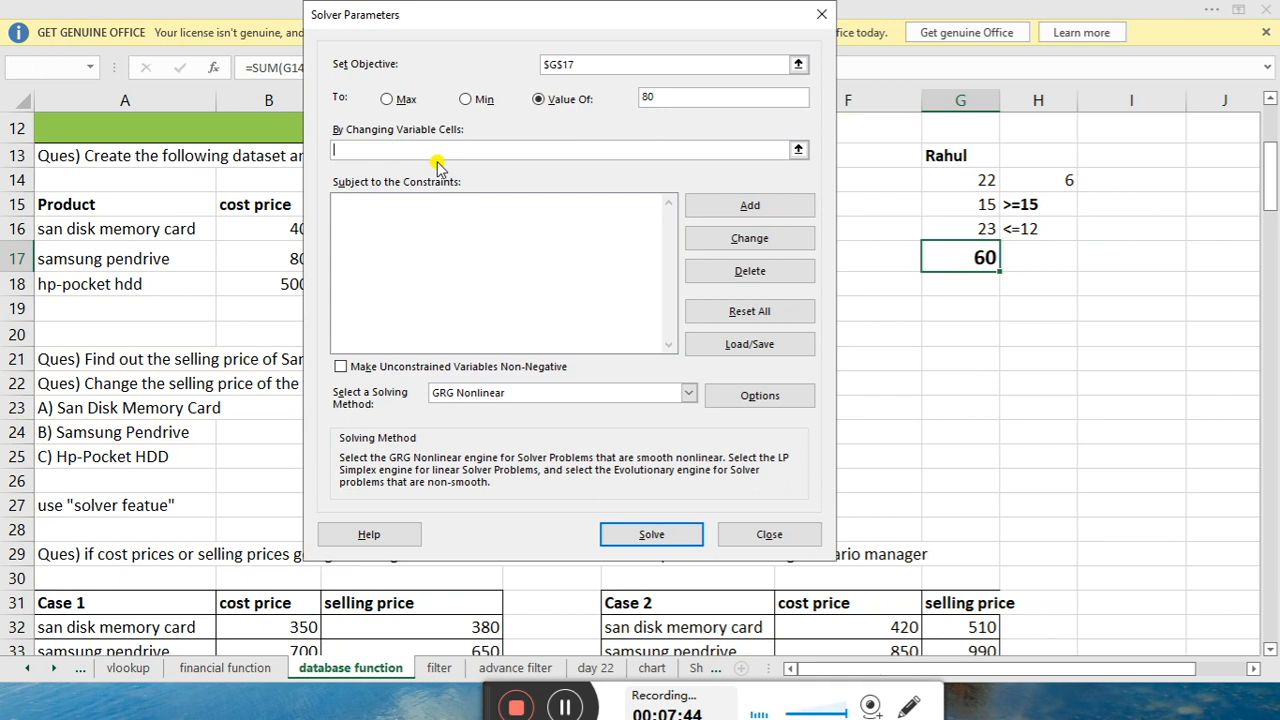
left_click_drag(555, 15, 451, 15)
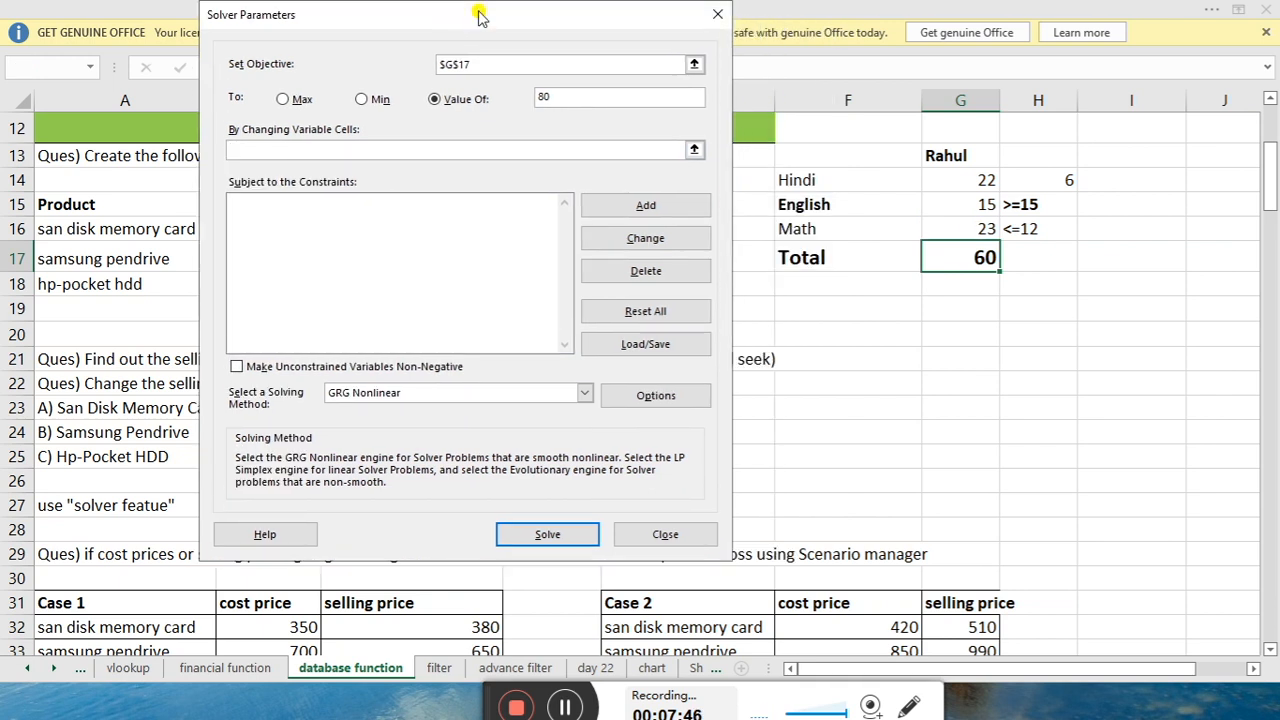
left_click_drag(940, 183, 951, 224)
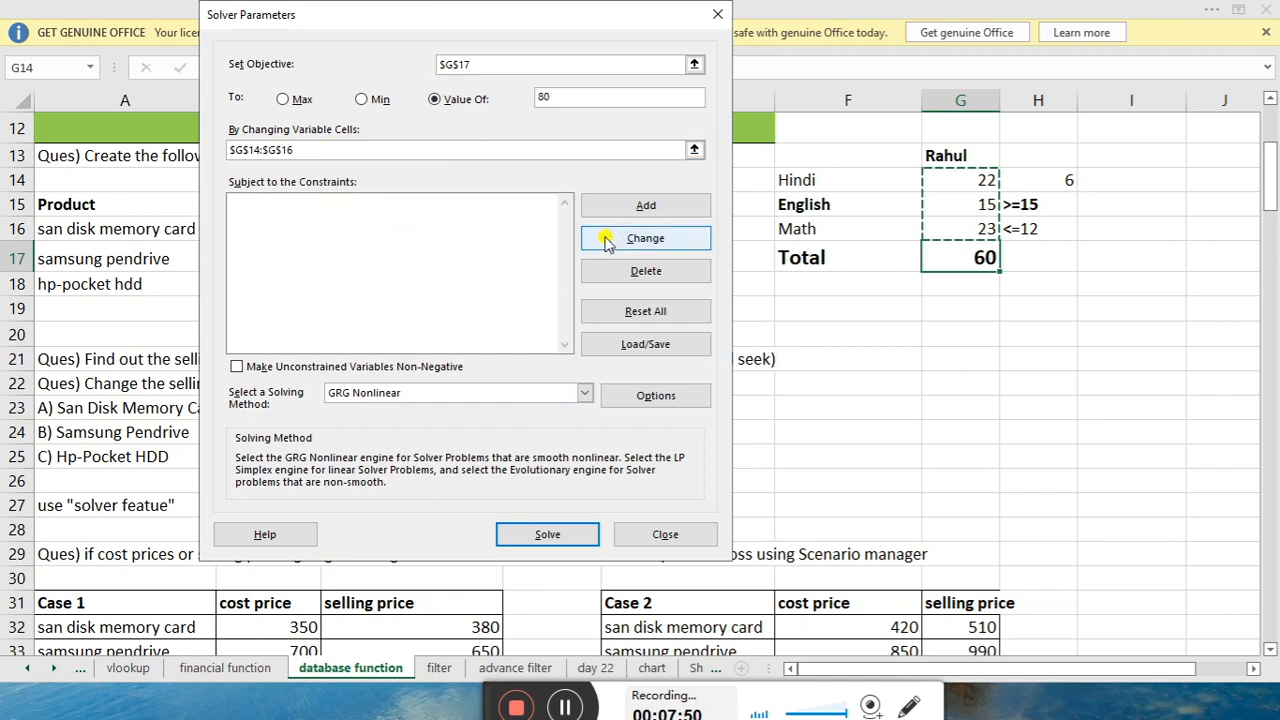
Add the Solver constraint $G$14 = 6 for the Hindi score
left_click(606, 206)
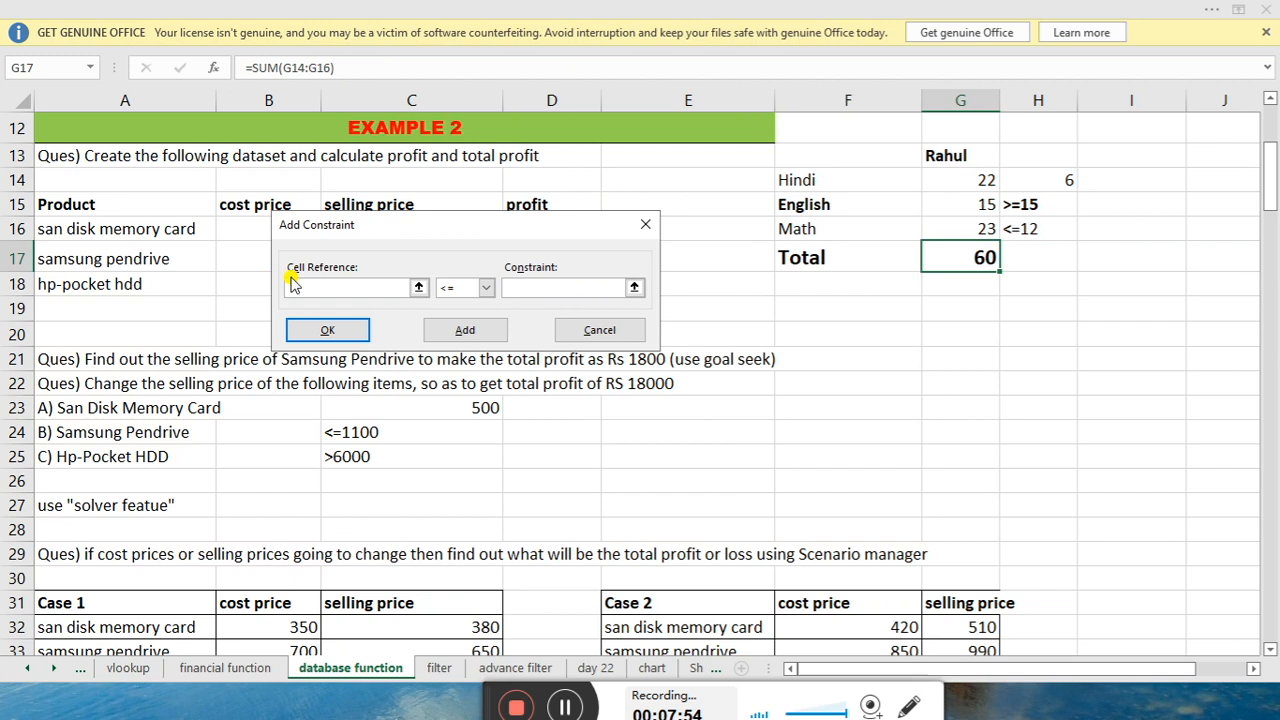
left_click(508, 286)
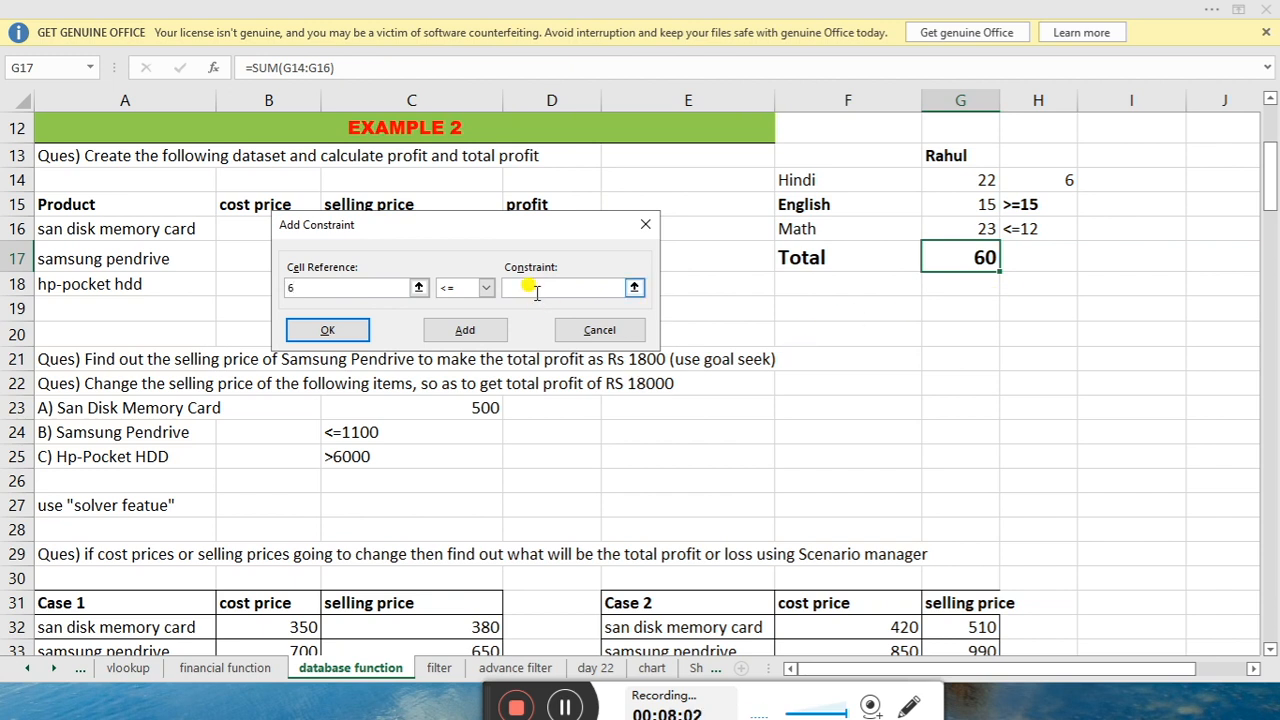
left_click(940, 180)
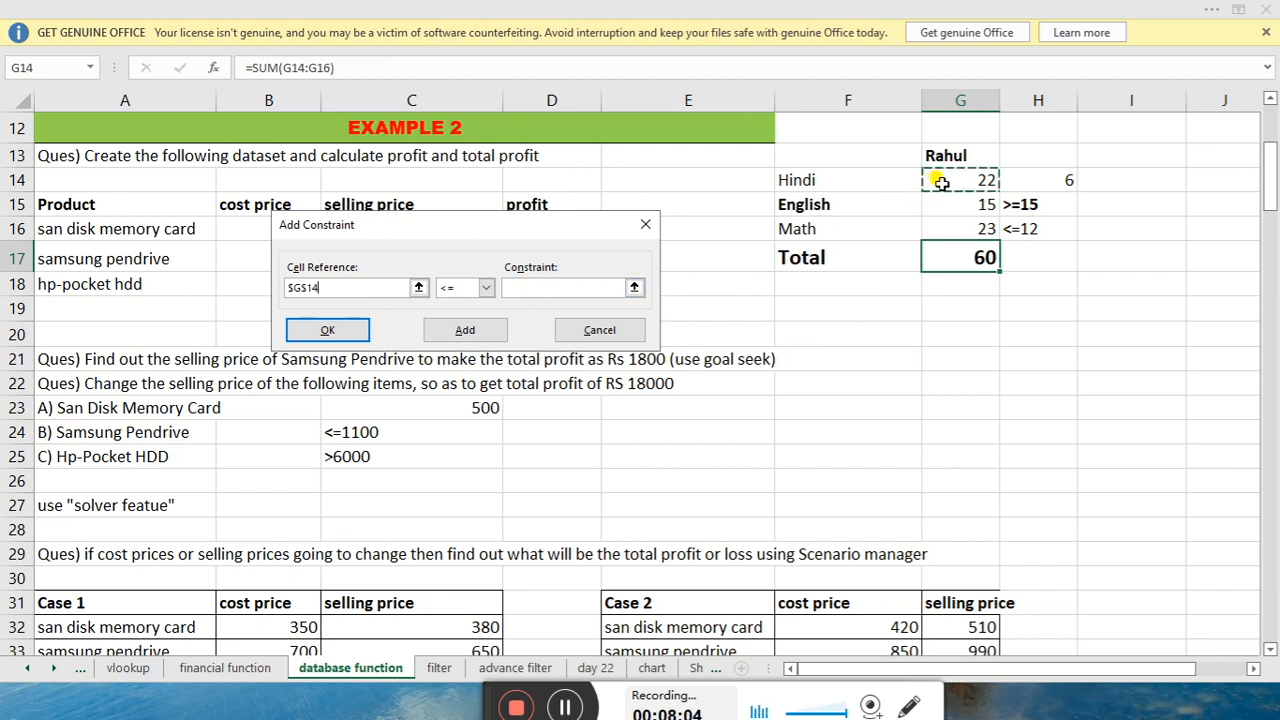
left_click(486, 288)
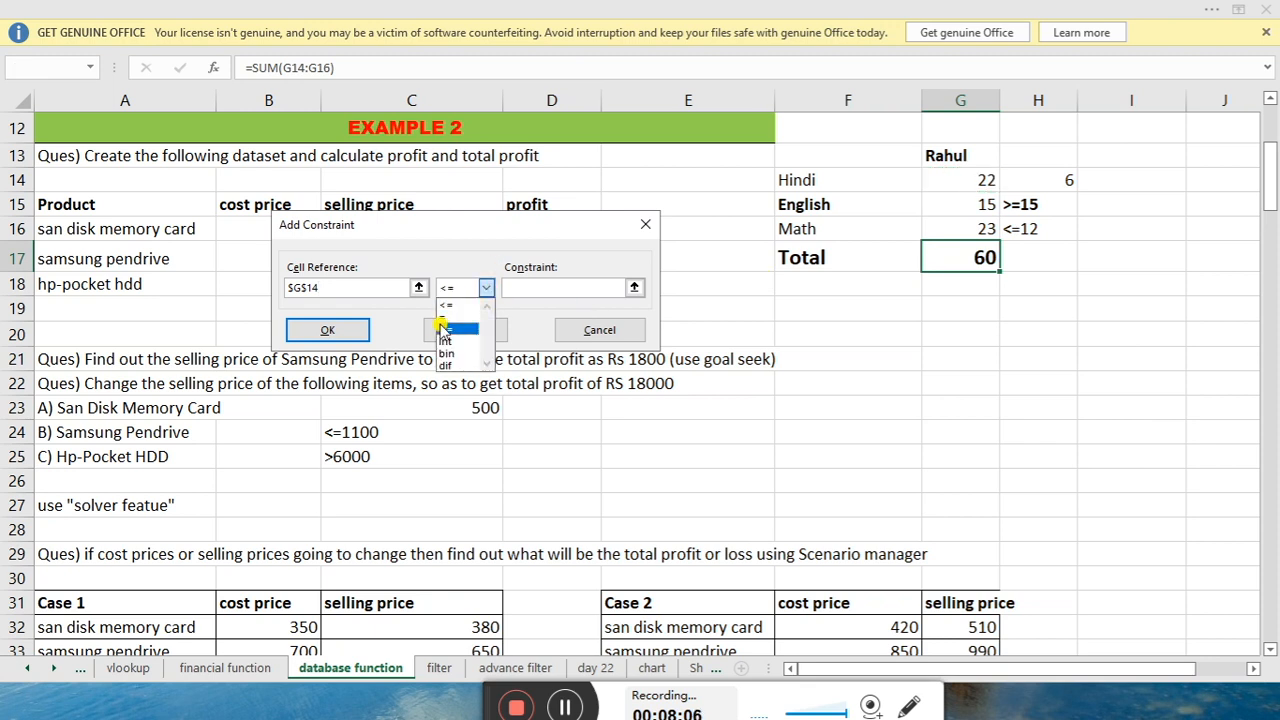
left_click(446, 316)
left_click(582, 287)
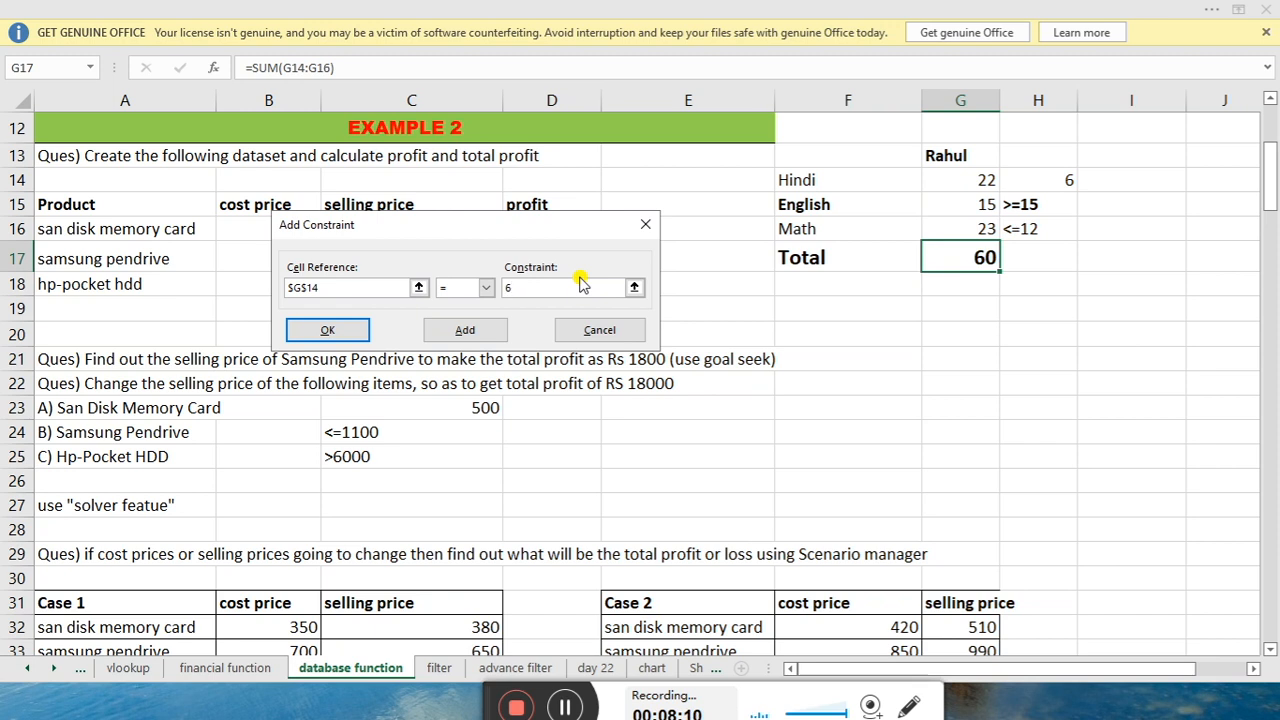
left_click(465, 330)
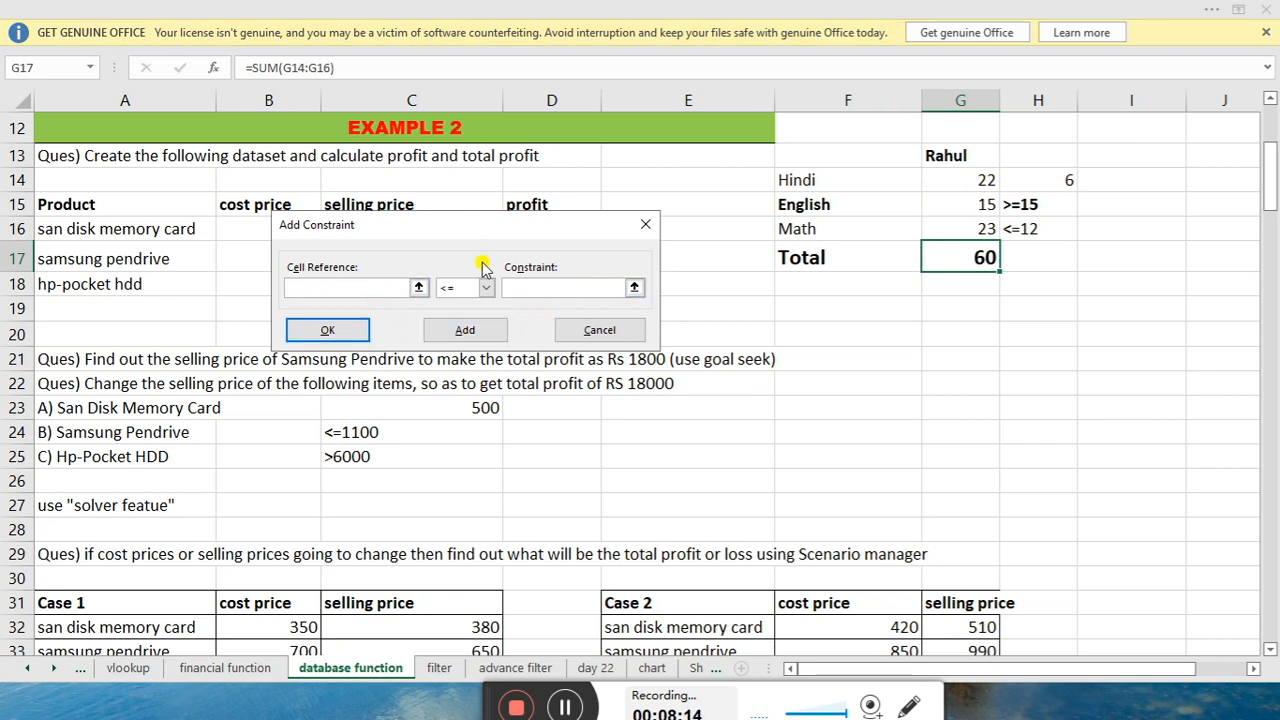
Attempt a constraint on the English score G15 with value 15
left_click(953, 207)
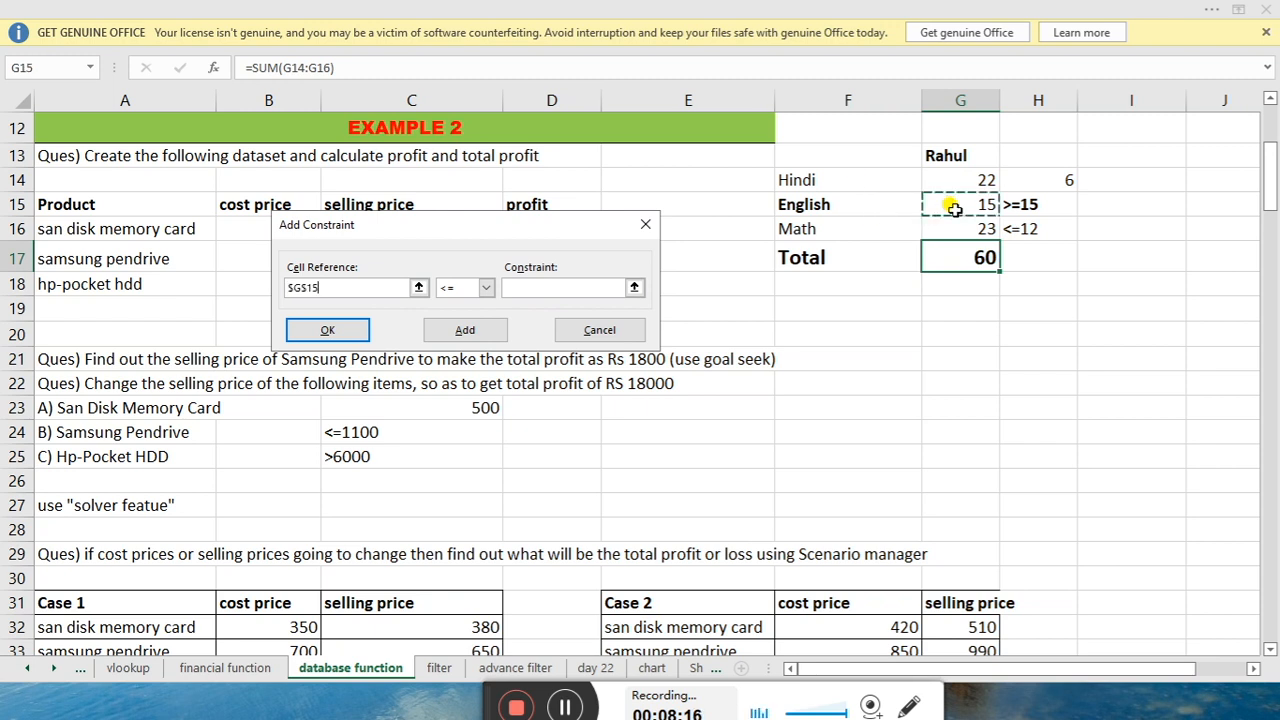
left_click(488, 288)
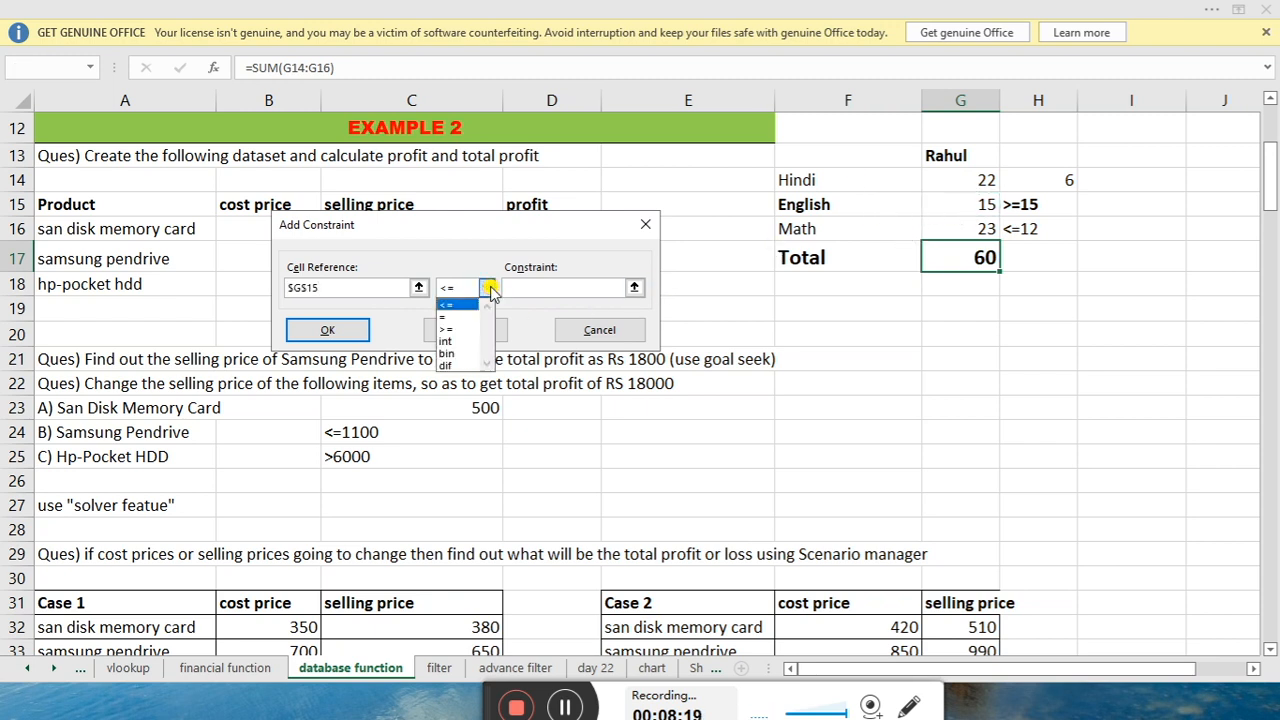
left_click(572, 290)
type("12")
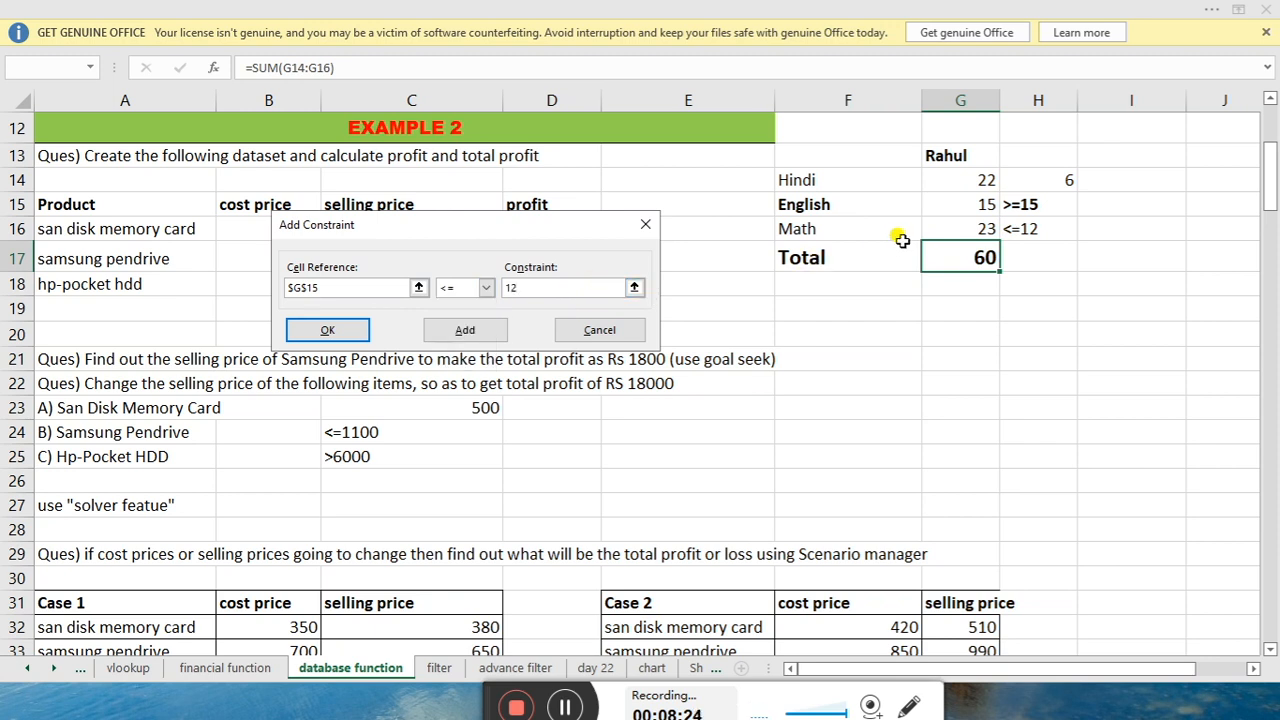
key("BackSpace")
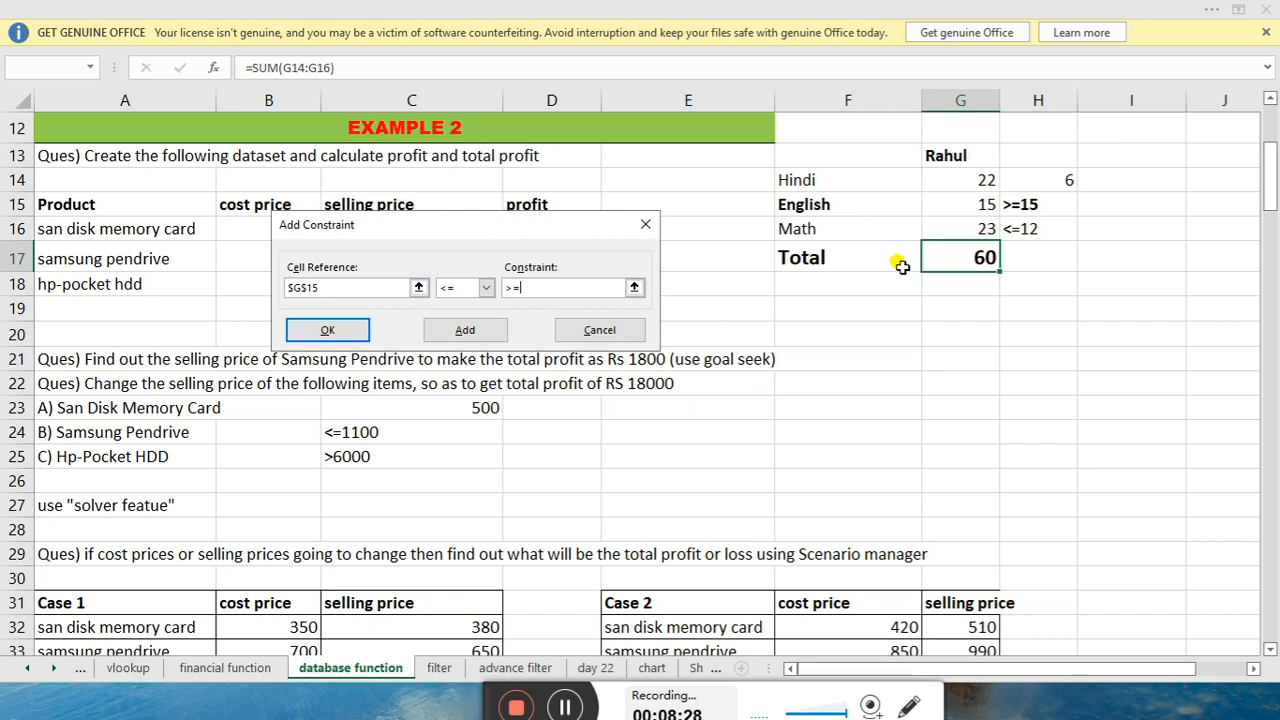
type("5")
left_click(497, 338)
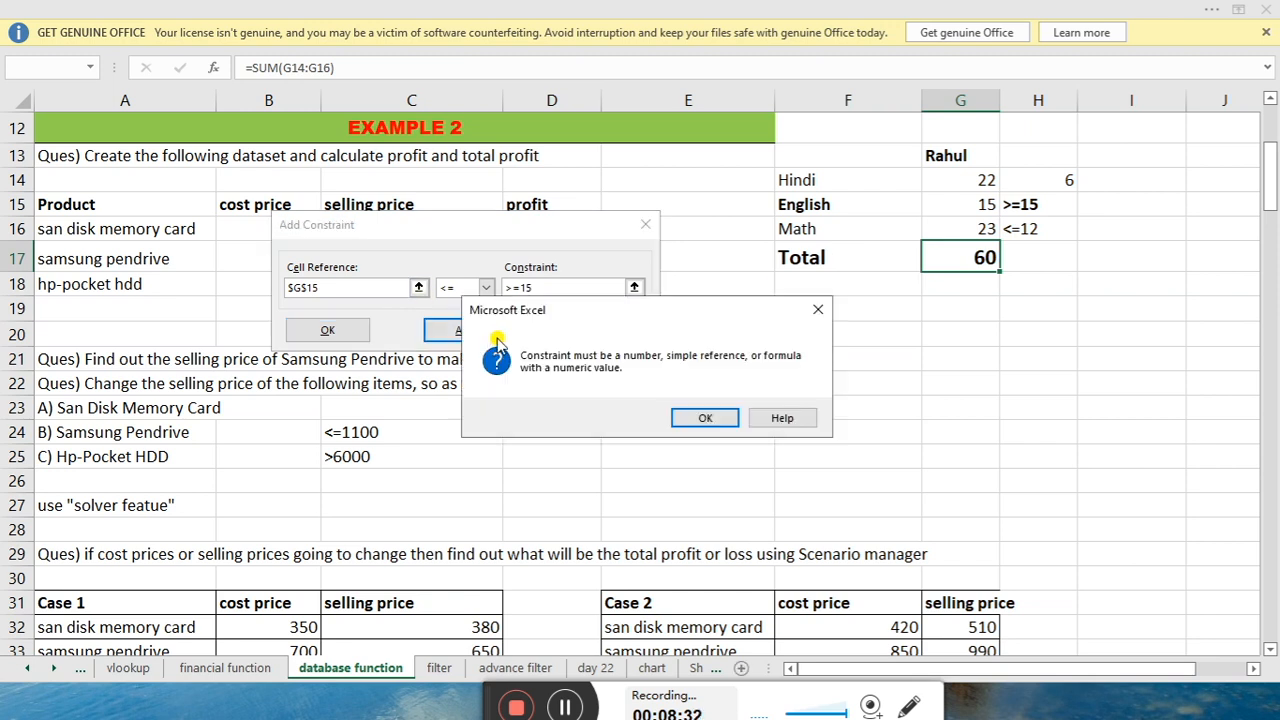
Dismiss the invalid-constraint errors and clear the G15 constraint entries
left_click(724, 418)
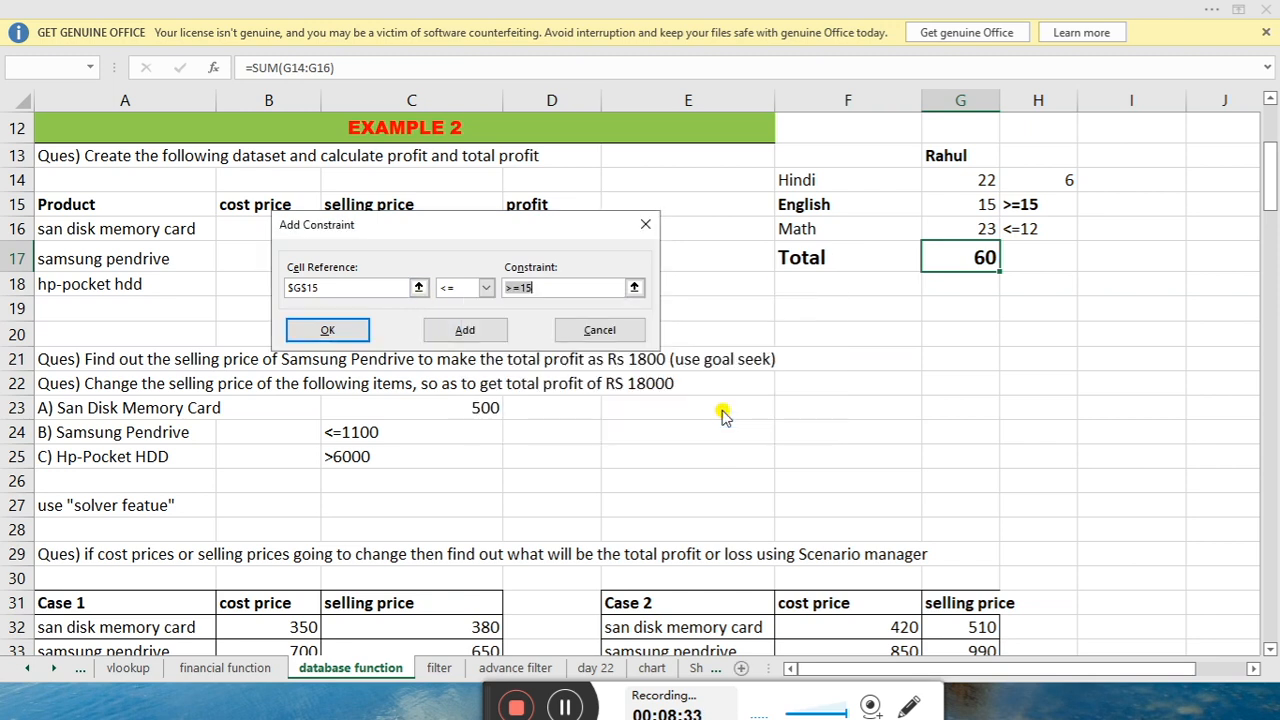
left_click(493, 338)
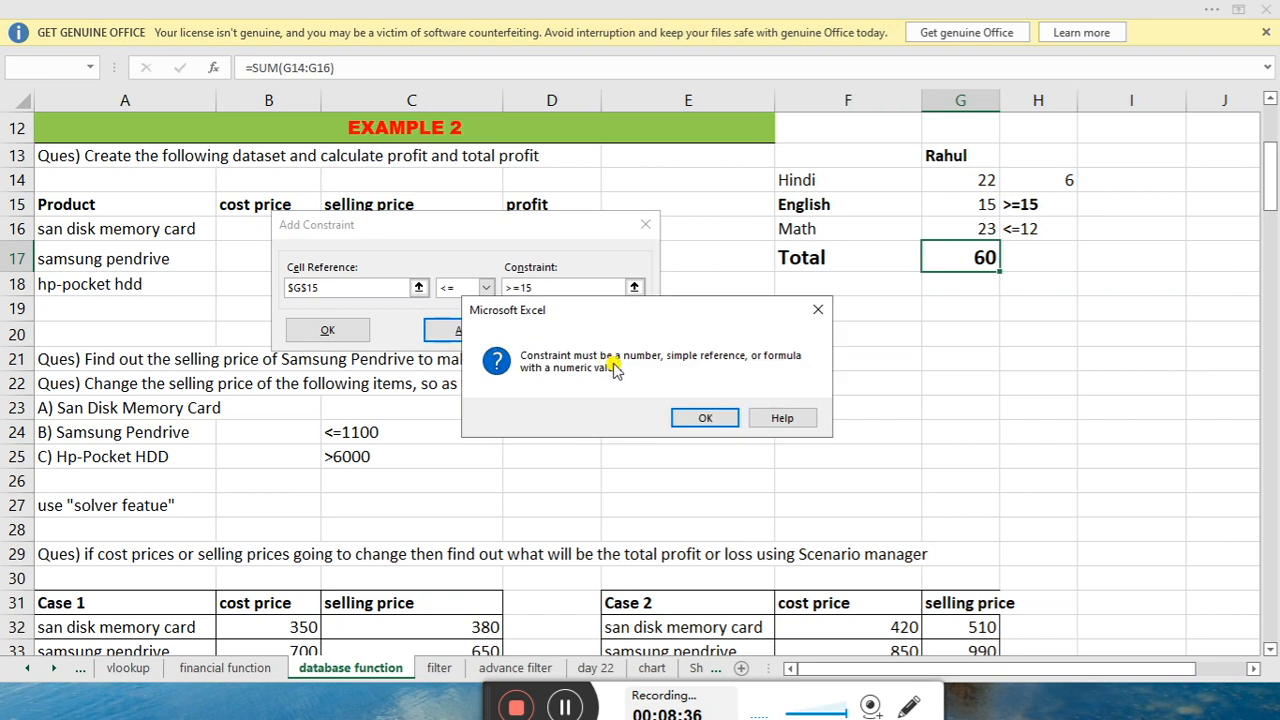
left_click(702, 420)
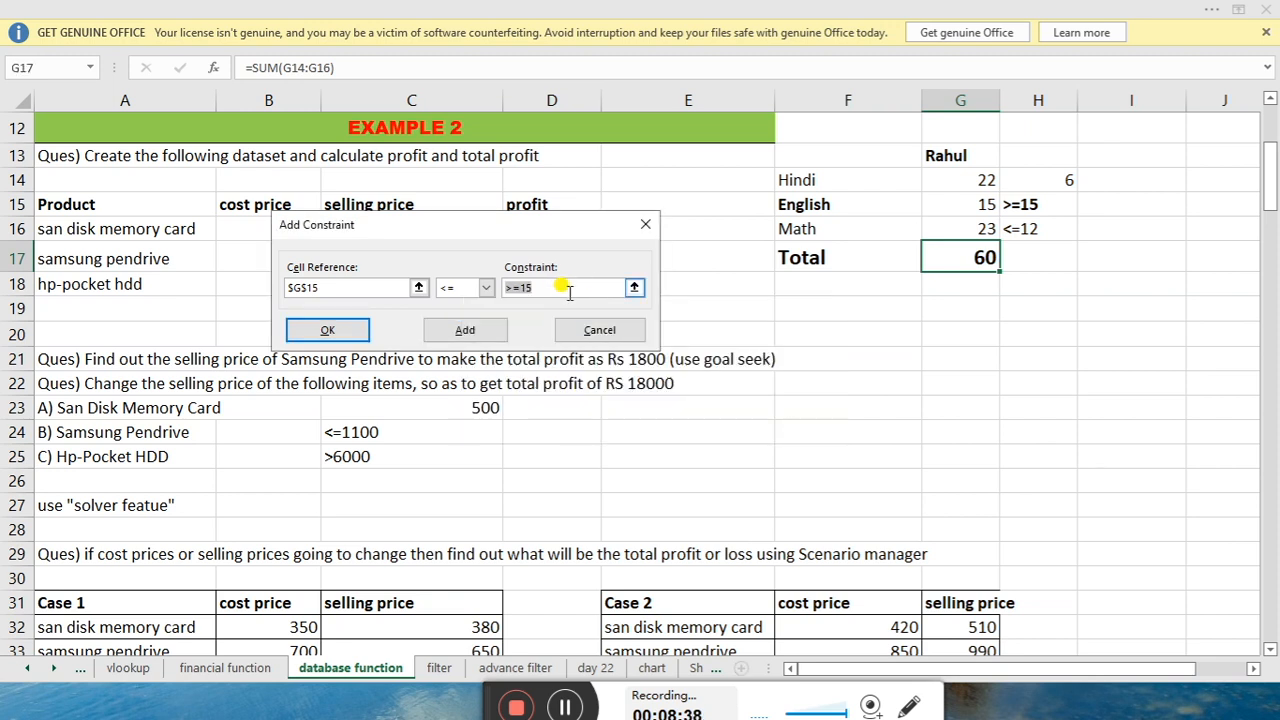
left_click(560, 287)
key("BackSpace")
key("BackSpace")
left_click(325, 288)
key("BackSpace")
key("BackSpace")
key("BackSpace")
key("BackSpace")
key("BackSpace")
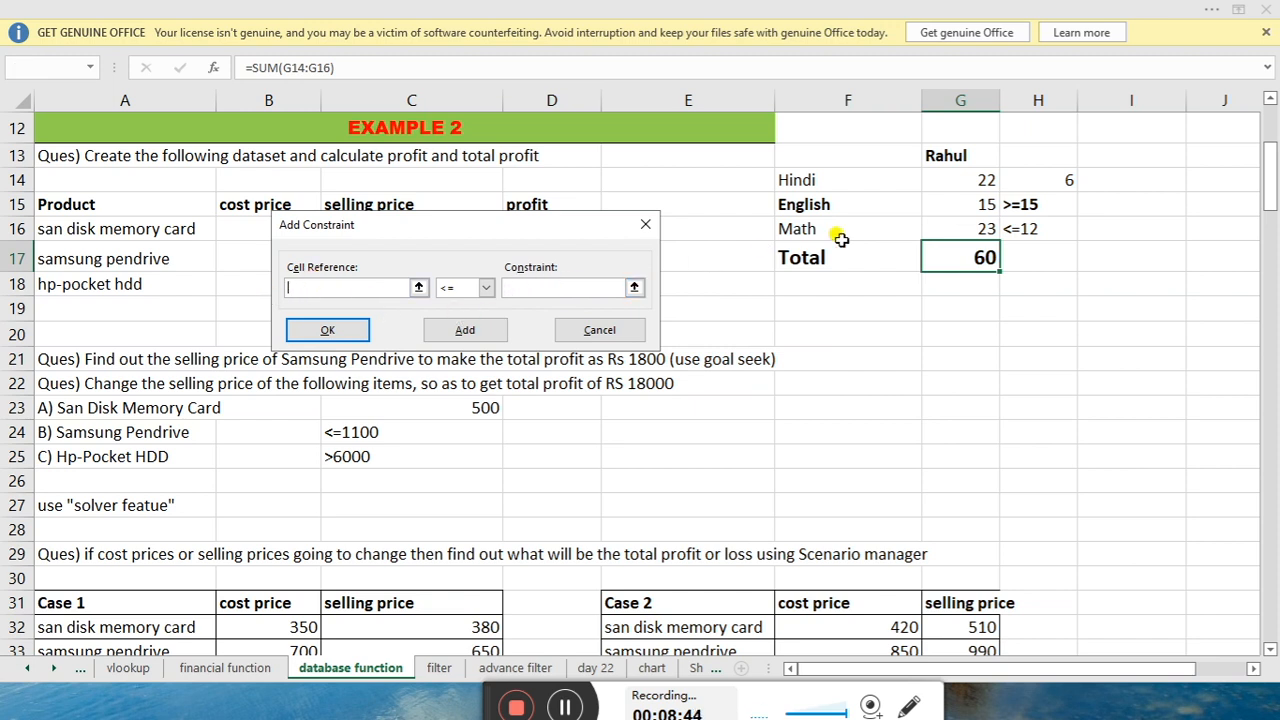
Add the constraint $G$16 <= 12 for the Math score and return to Solver Parameters
left_click(942, 224)
left_click(587, 287)
left_click(447, 290)
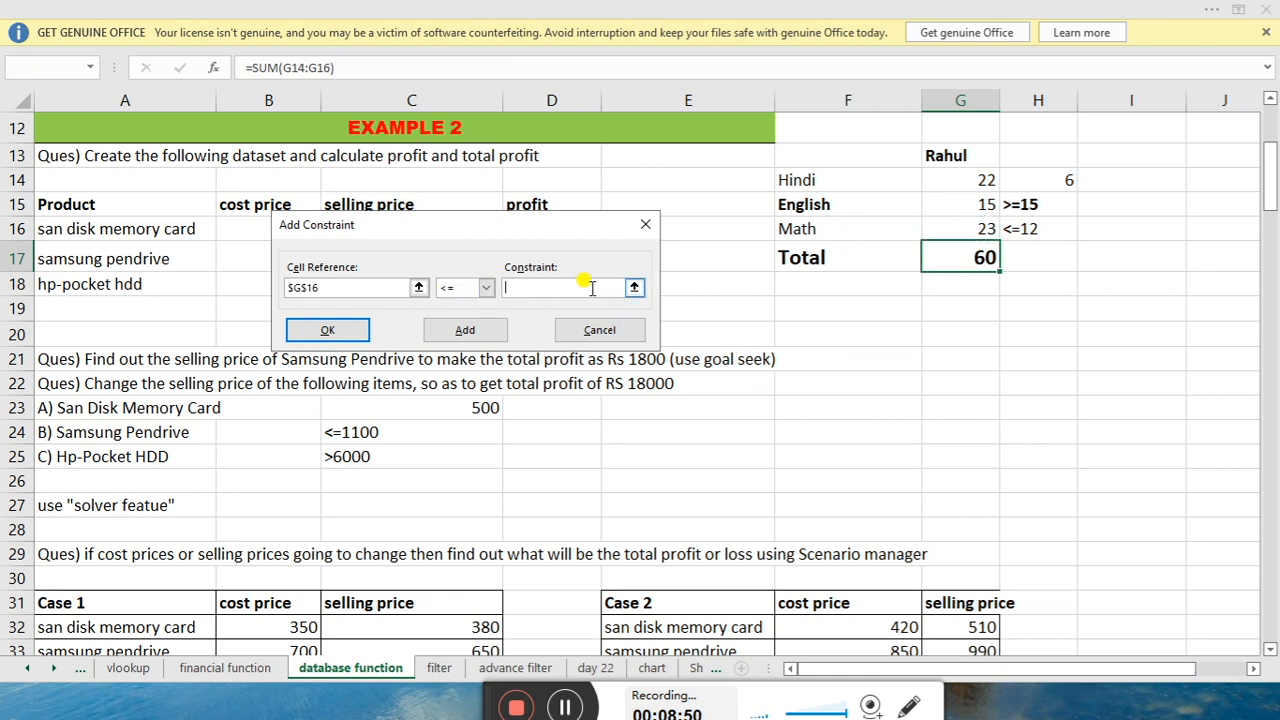
type("12")
left_click(486, 330)
left_click(590, 332)
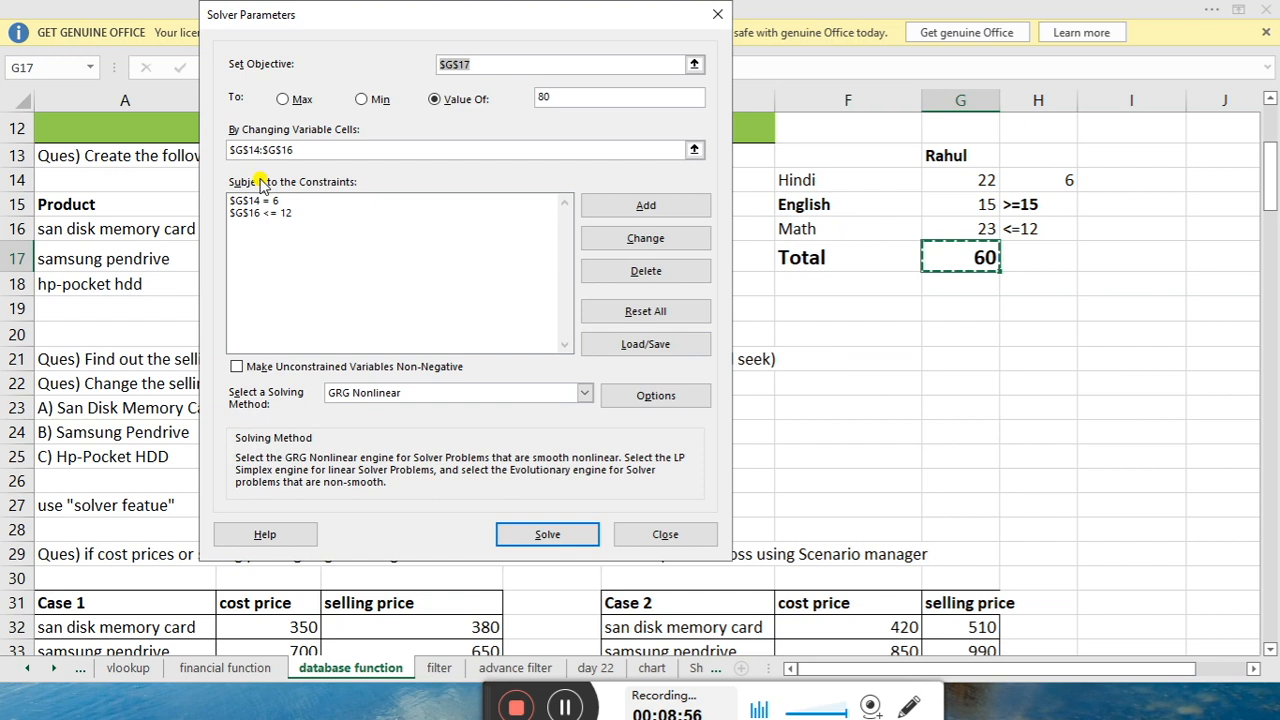
Add the third constraint $G$15 >= 15 for the English score
left_click(648, 204)
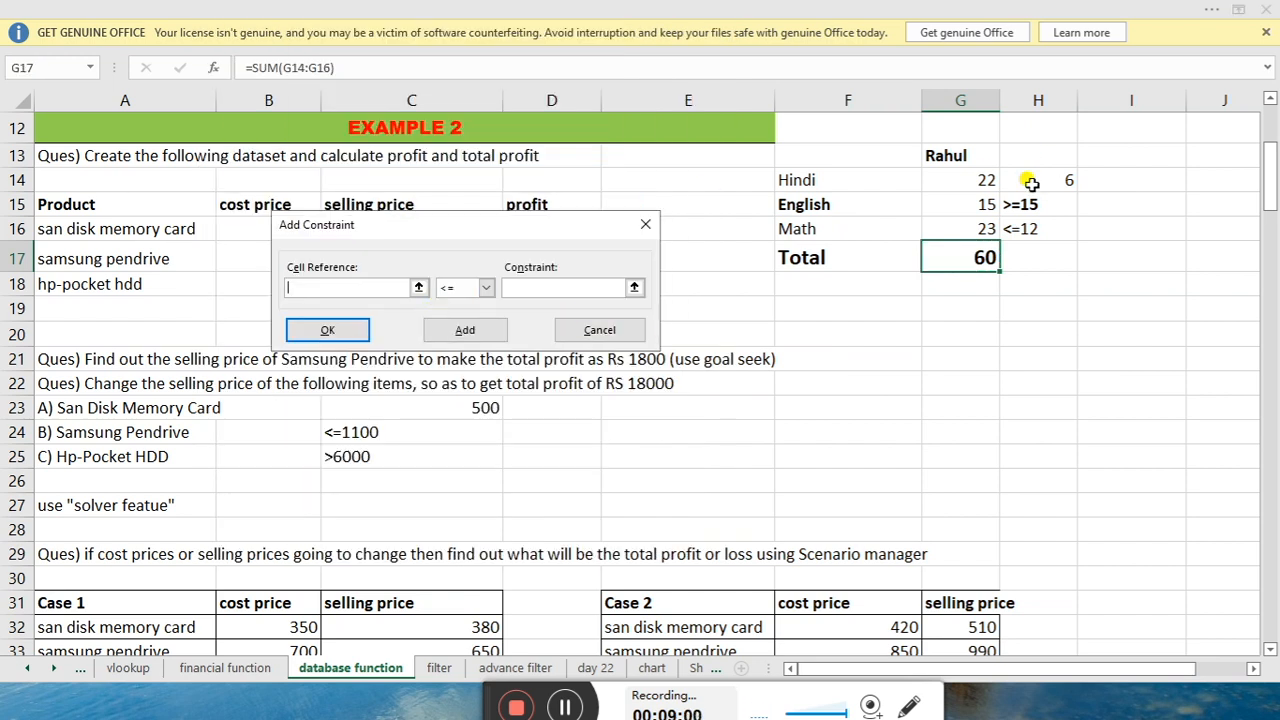
left_click(928, 209)
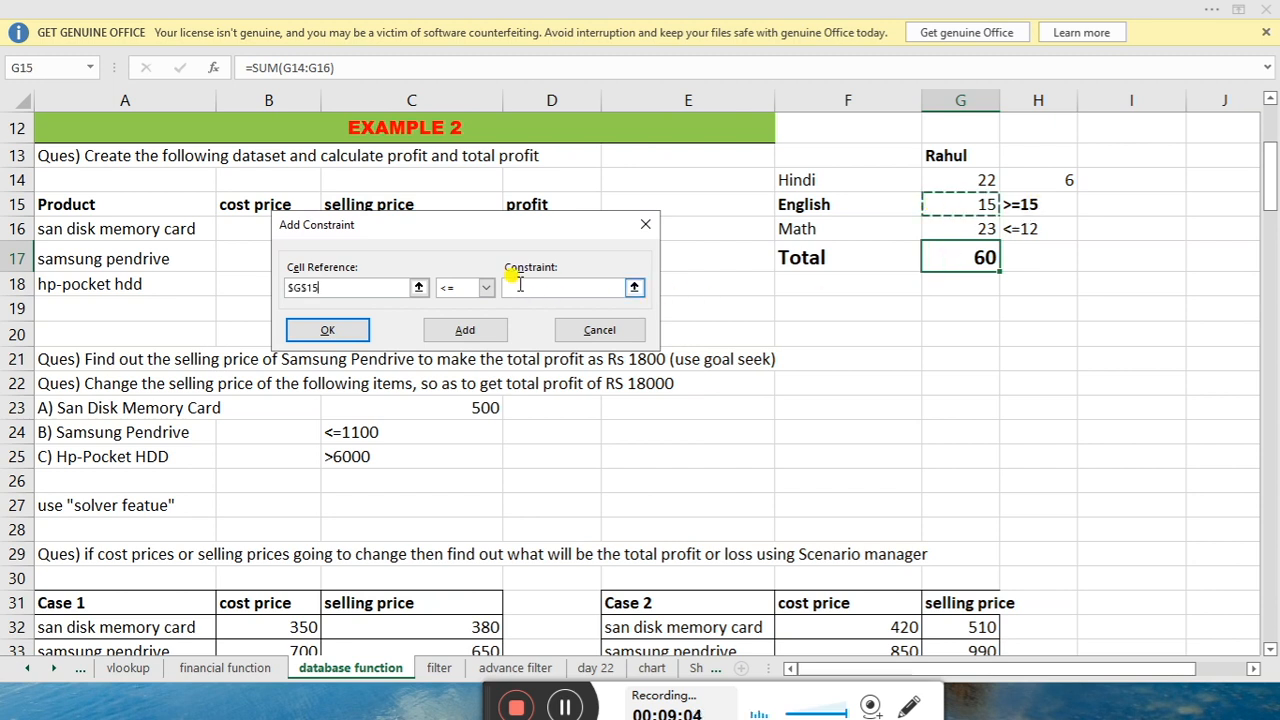
left_click(486, 288)
left_click(446, 330)
left_click(543, 287)
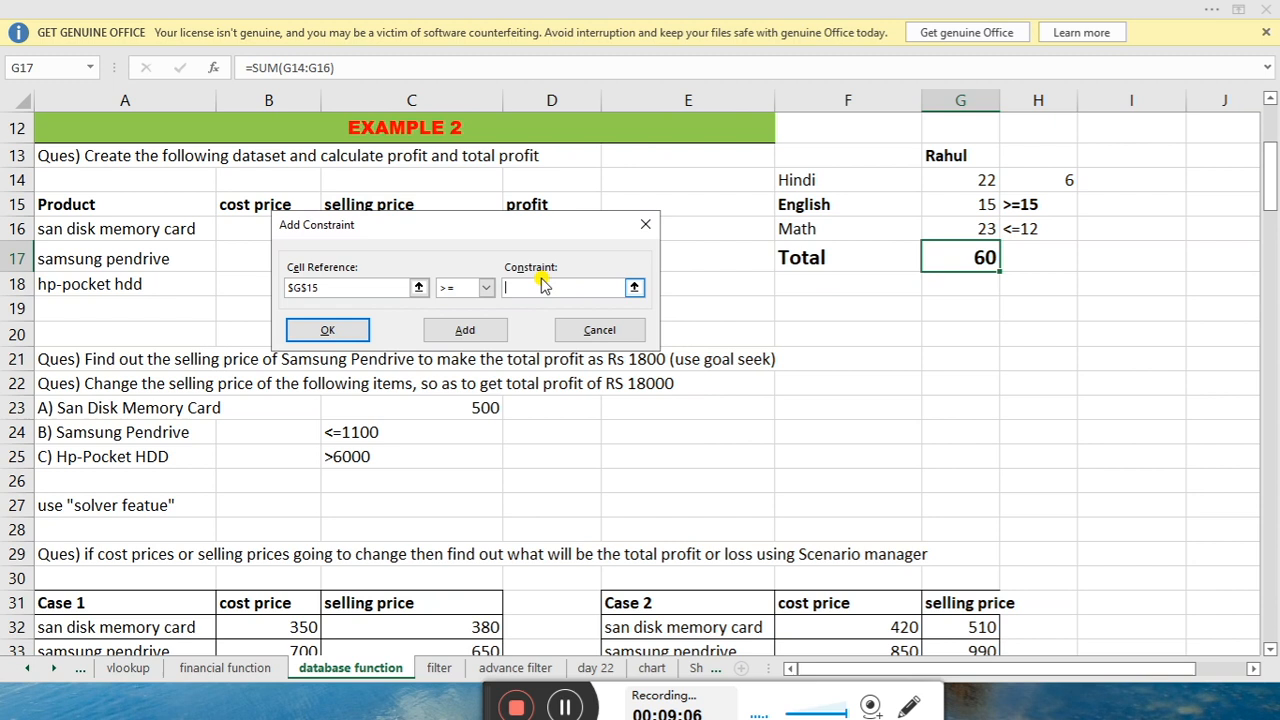
type("15")
left_click(466, 331)
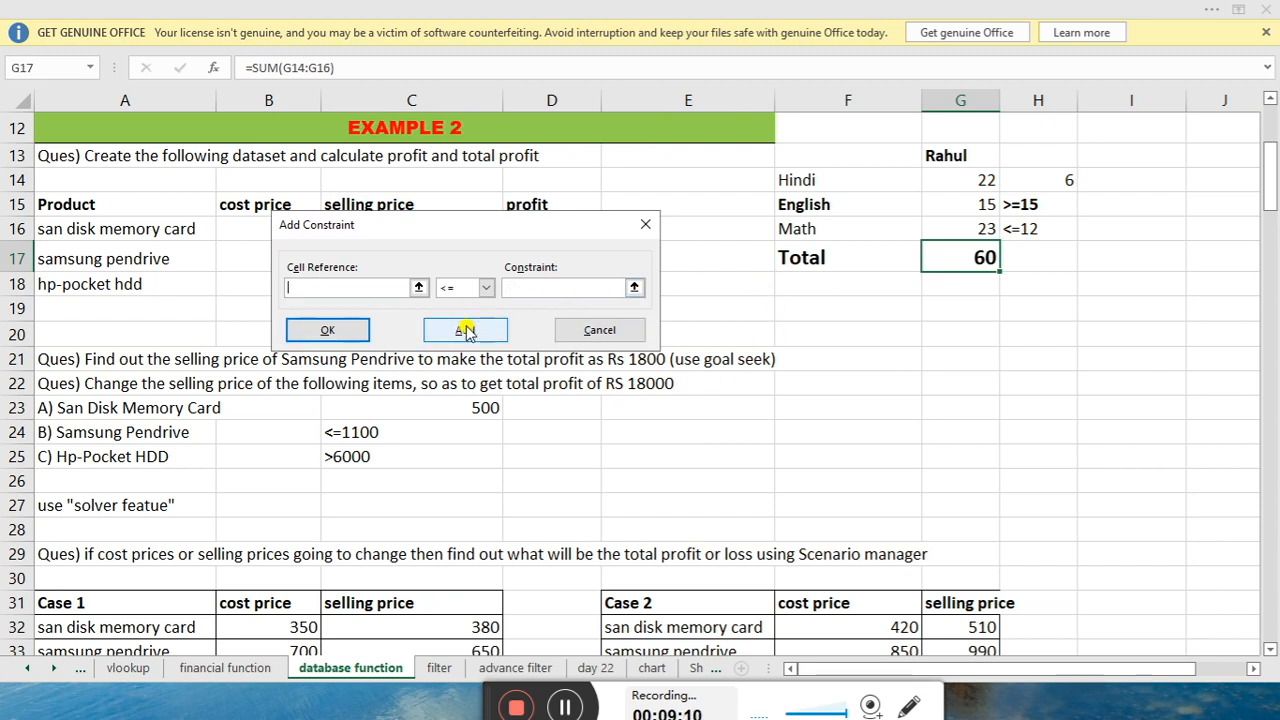
left_click(614, 329)
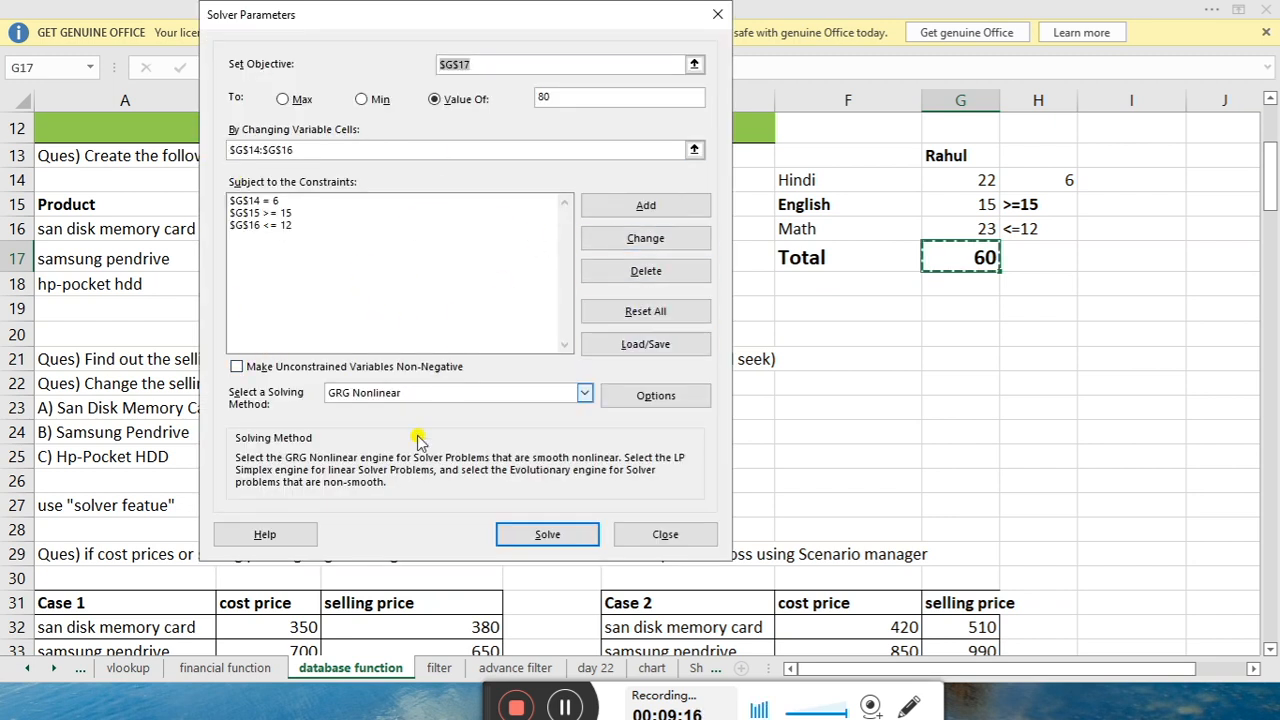
left_click(555, 542)
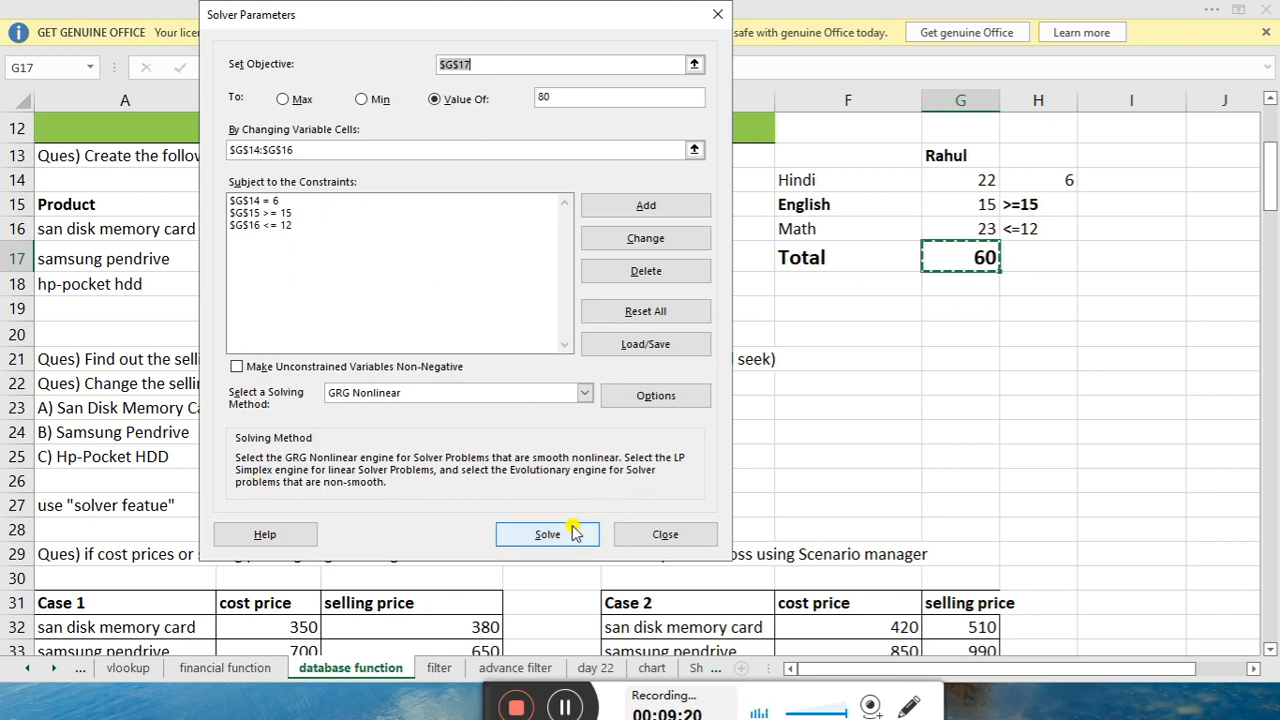
Solve and keep the solution, then check Hindi 6, English 62 and Math 12 against their conditions
left_click(565, 537)
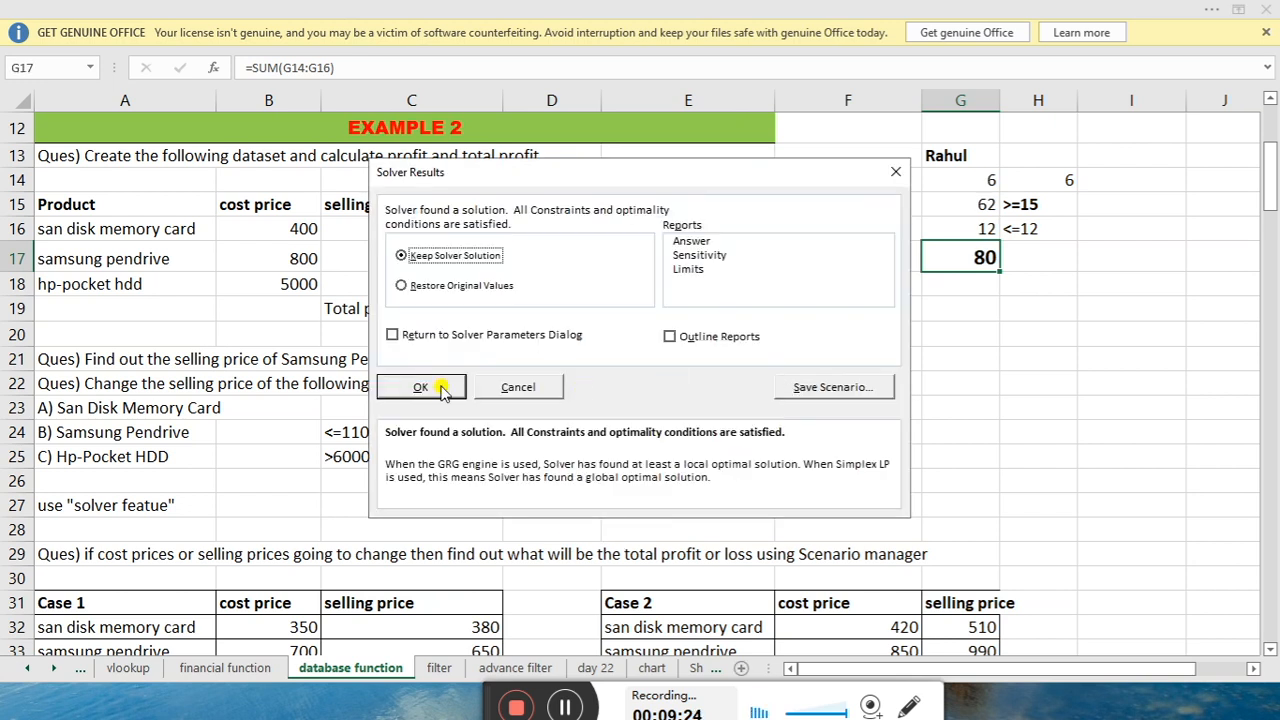
left_click(421, 387)
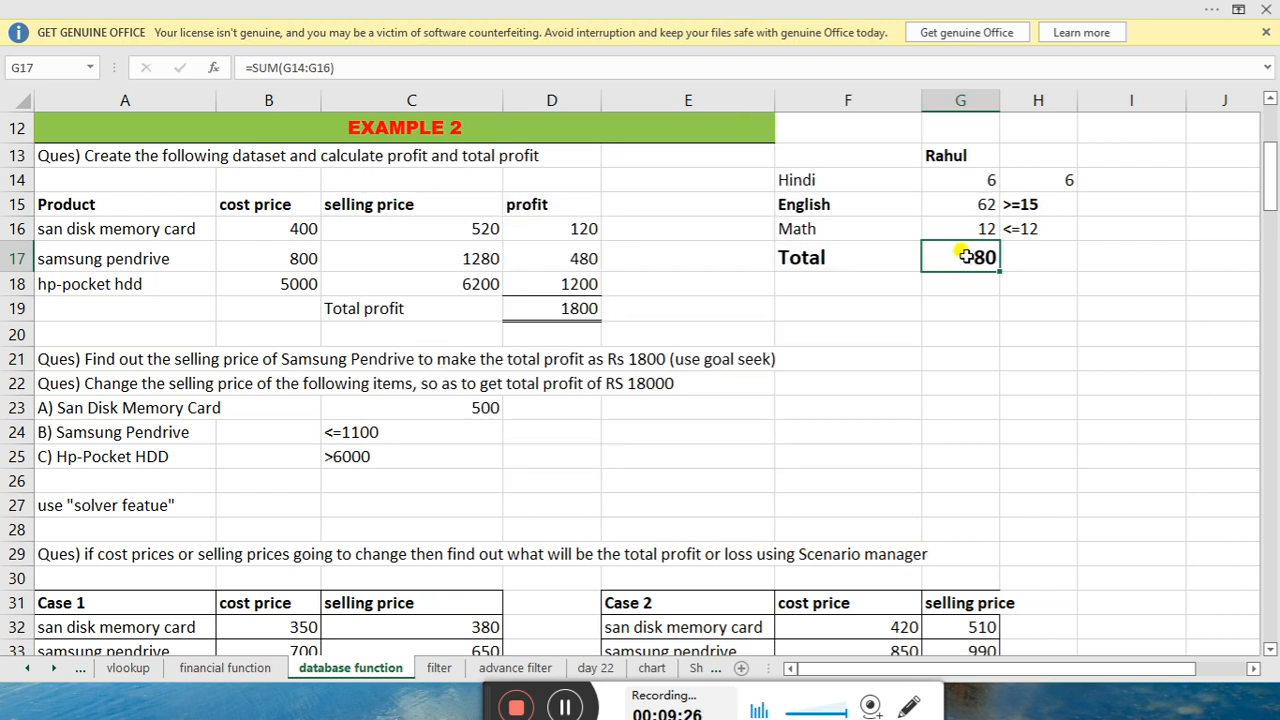
left_click(1040, 180)
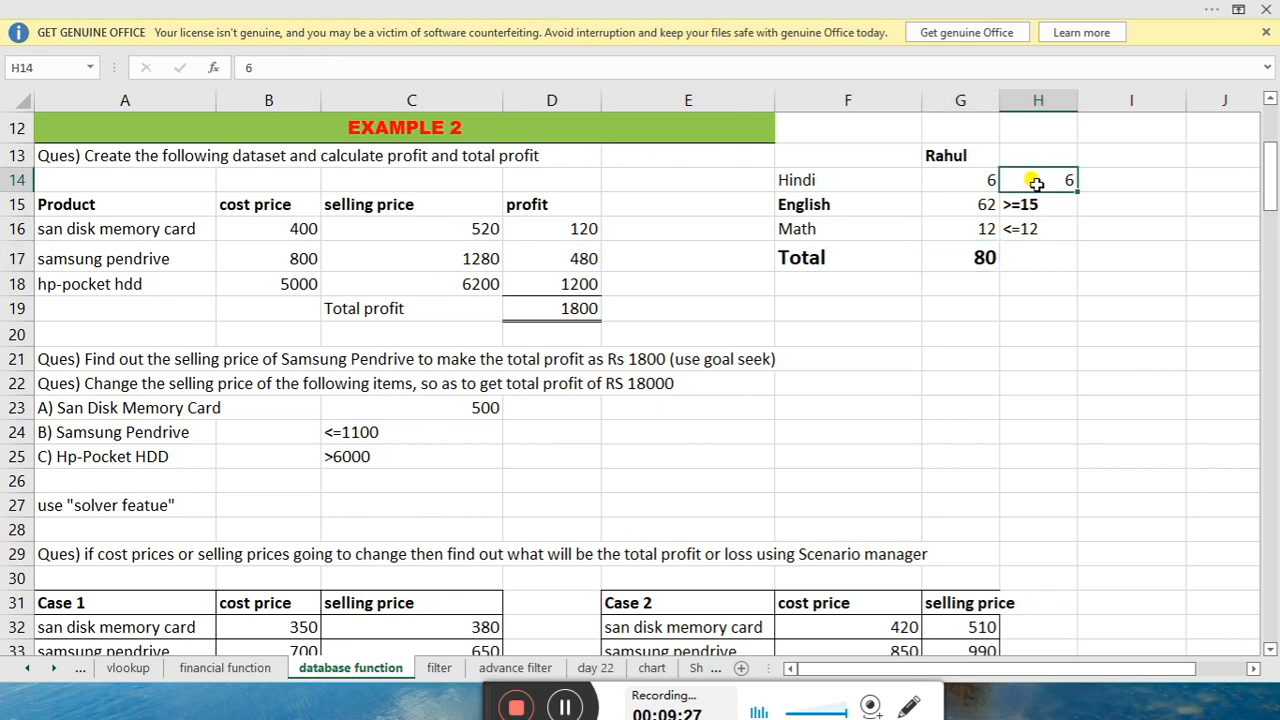
left_click(976, 195)
left_click(974, 180)
left_click(1011, 203)
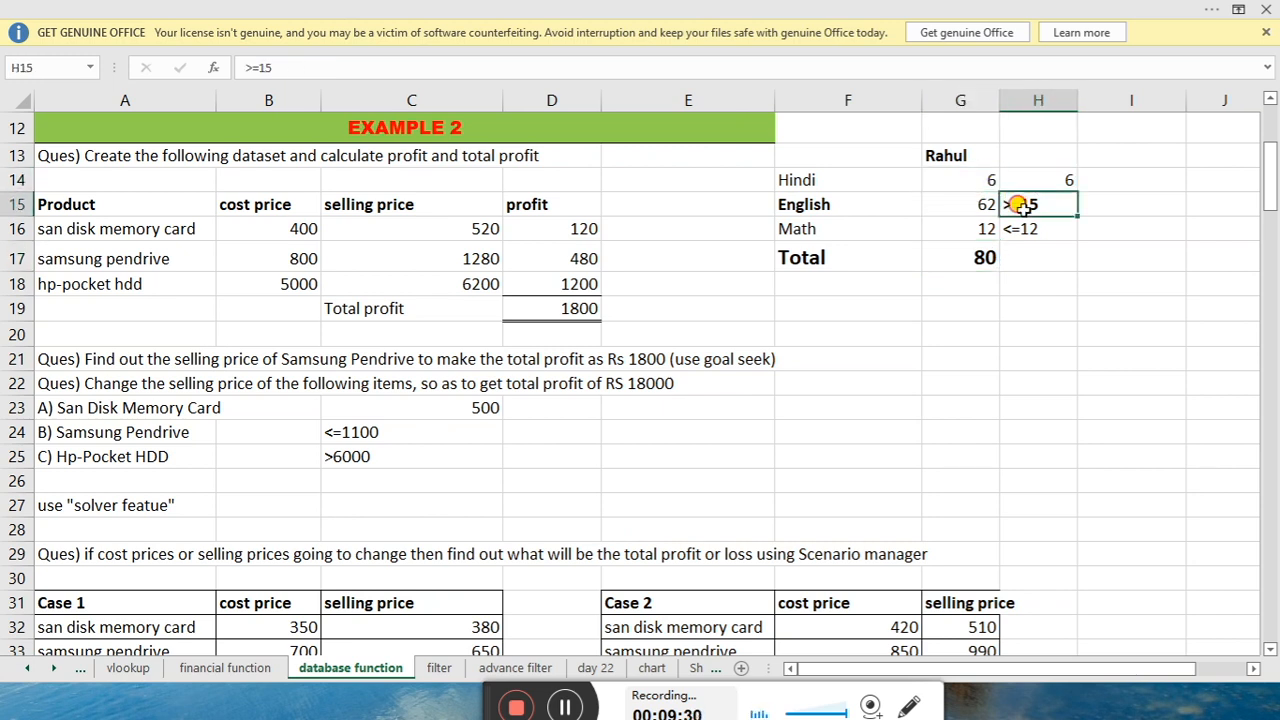
left_click(977, 207)
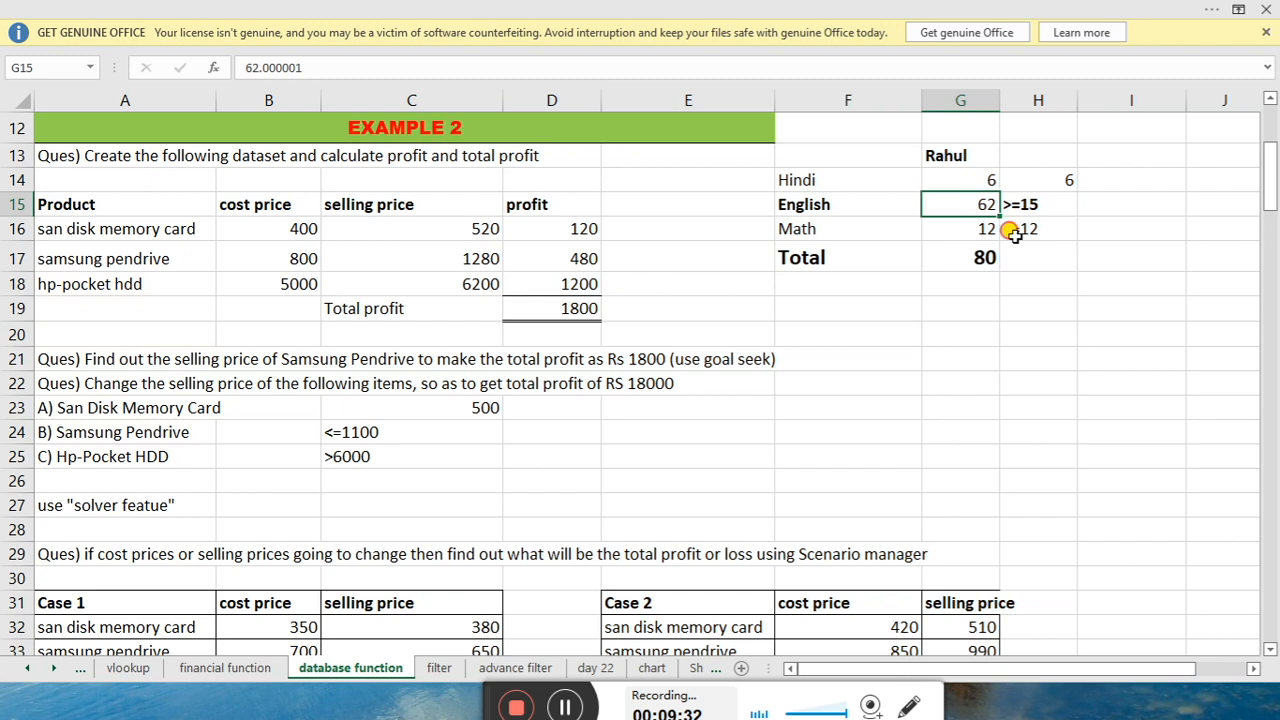
left_click(1004, 230)
left_click(982, 229)
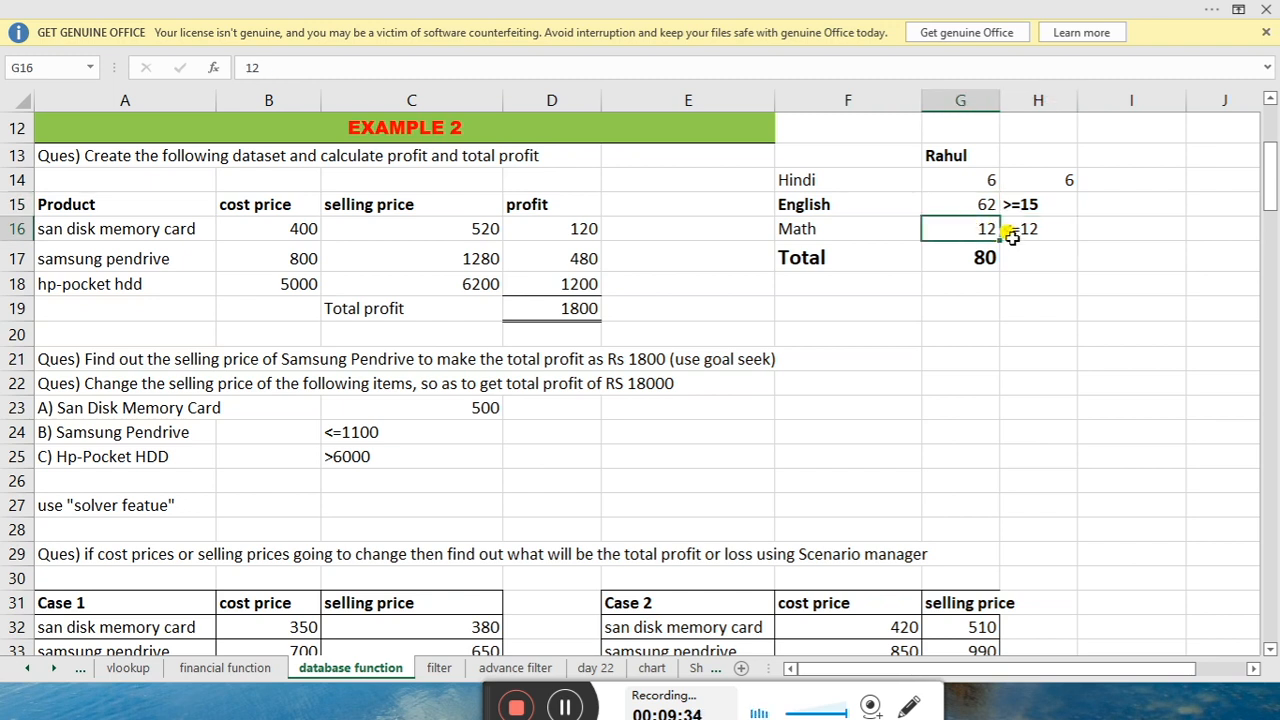
left_click(1027, 229)
left_click(975, 222)
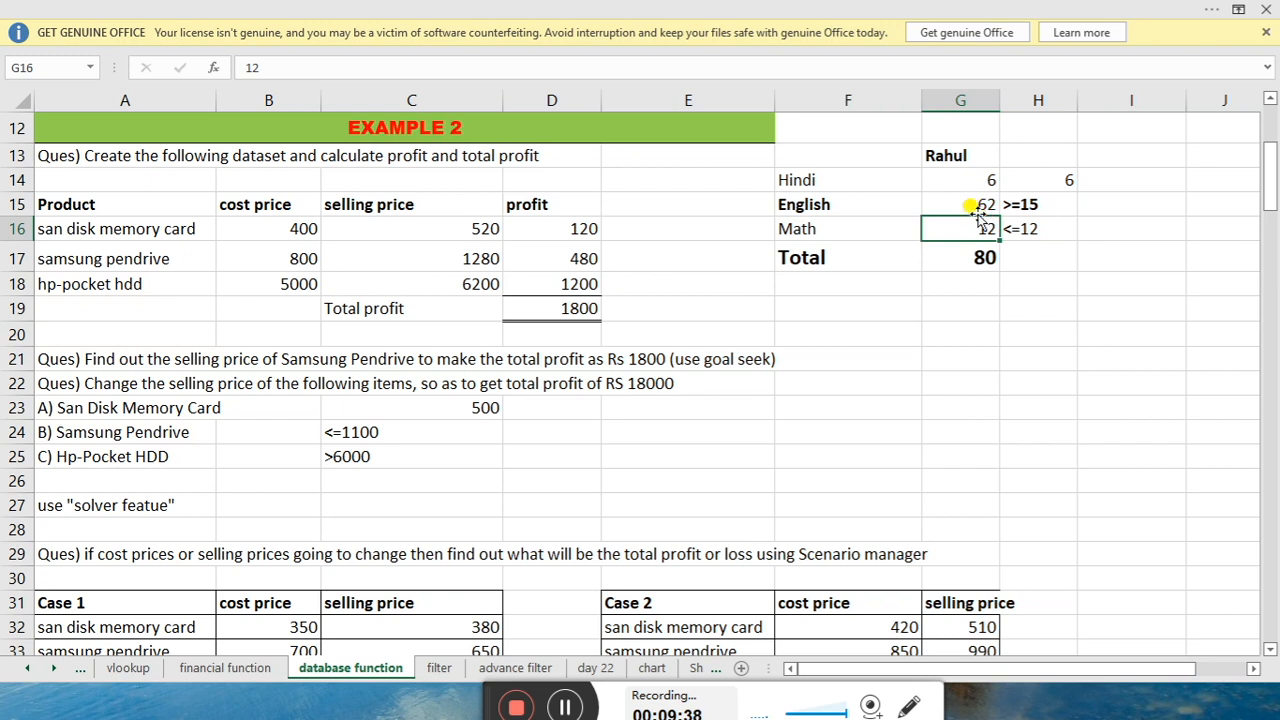
left_click(1020, 205)
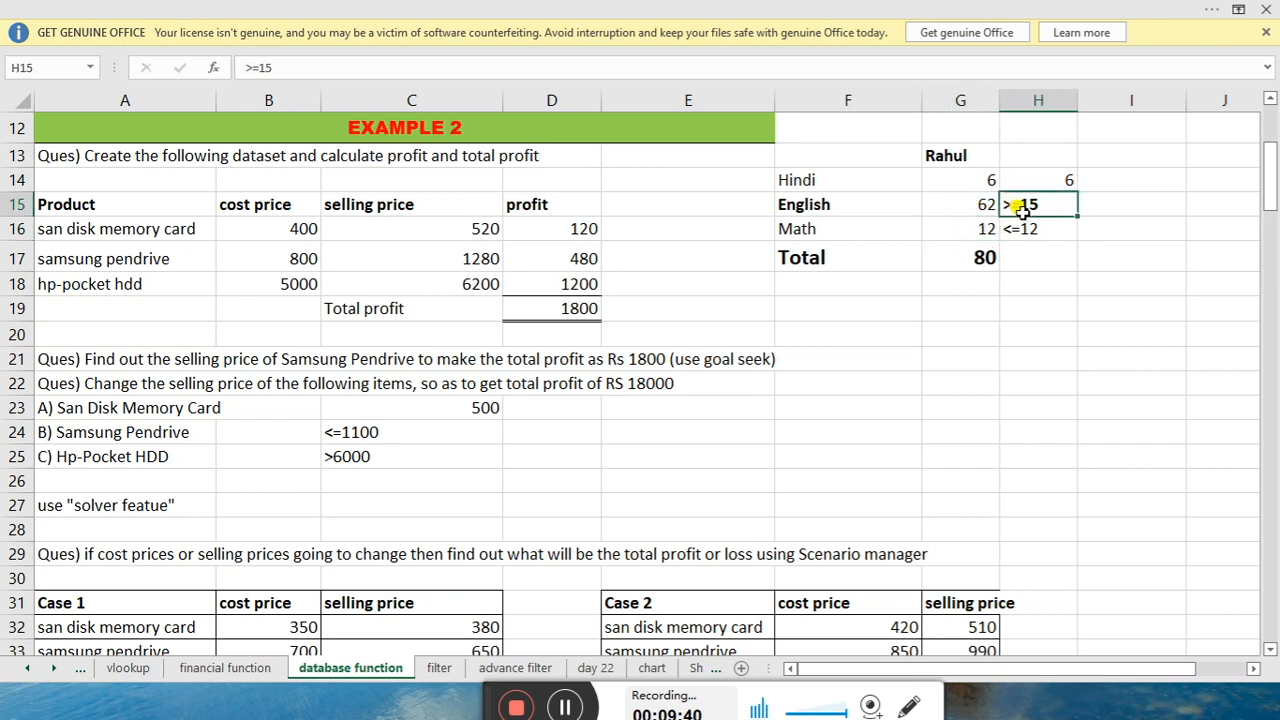
left_click(978, 207)
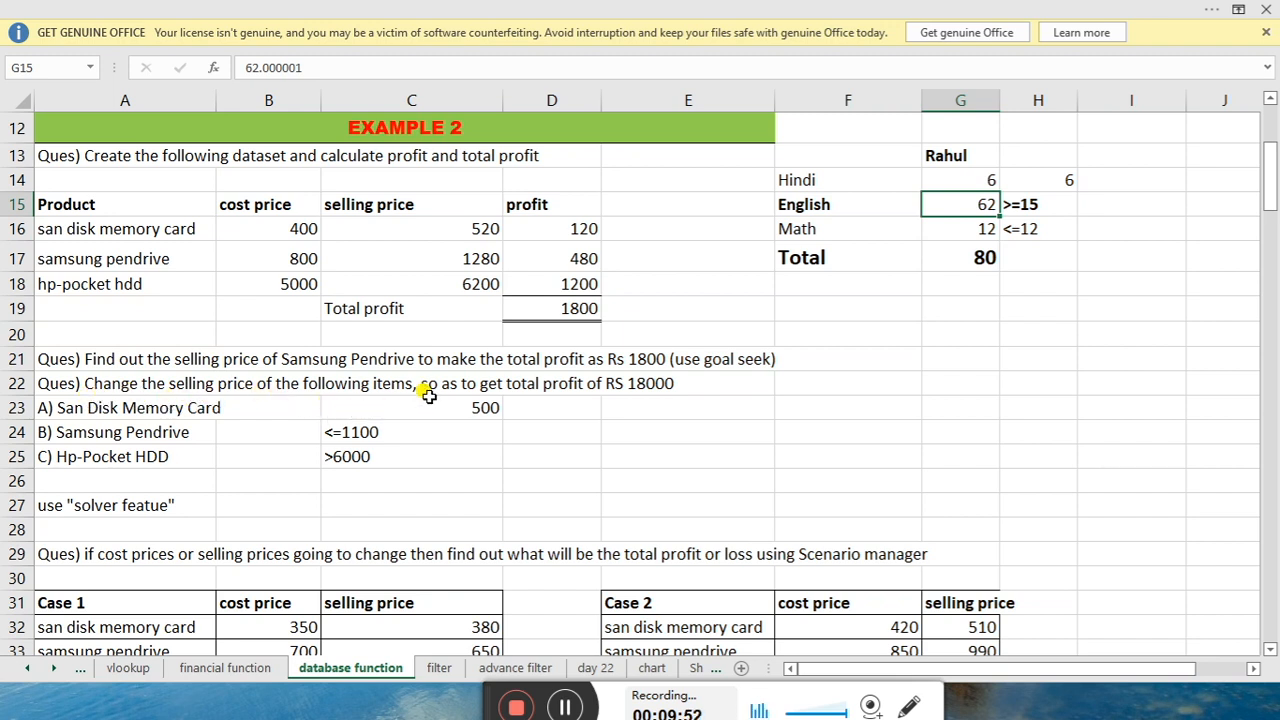
left_click_drag(425, 226, 406, 280)
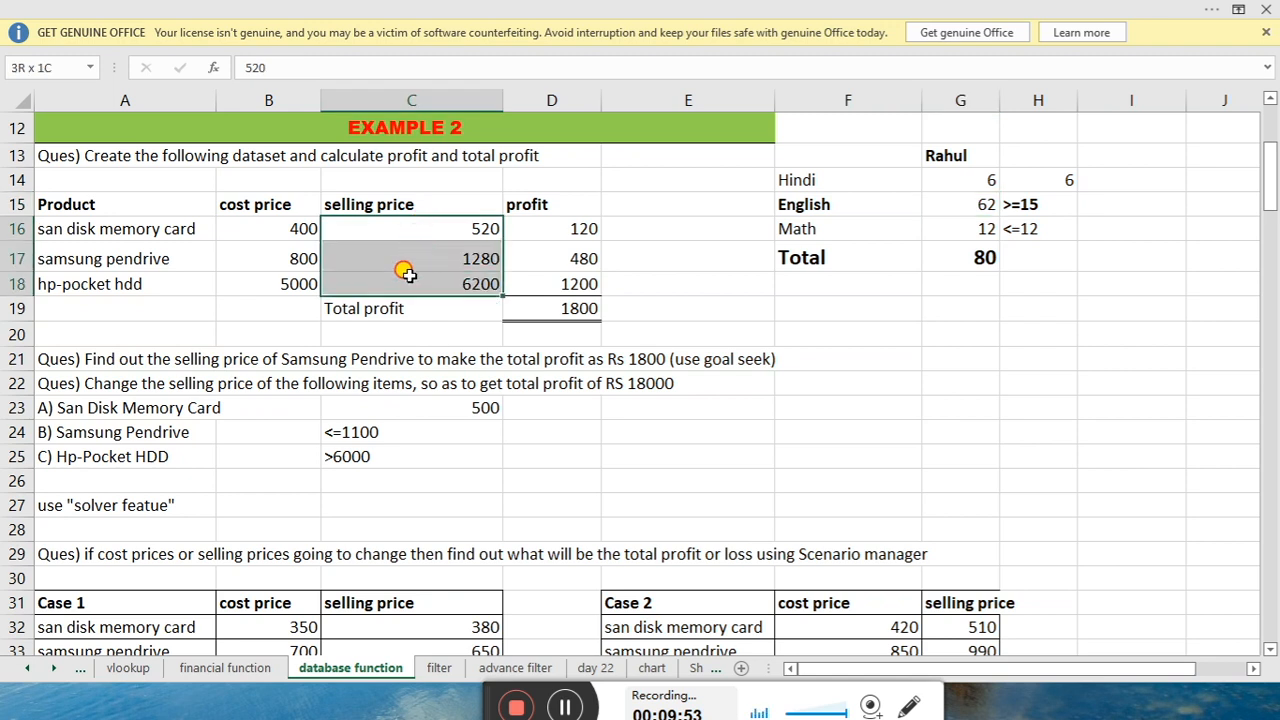
left_click(373, 408)
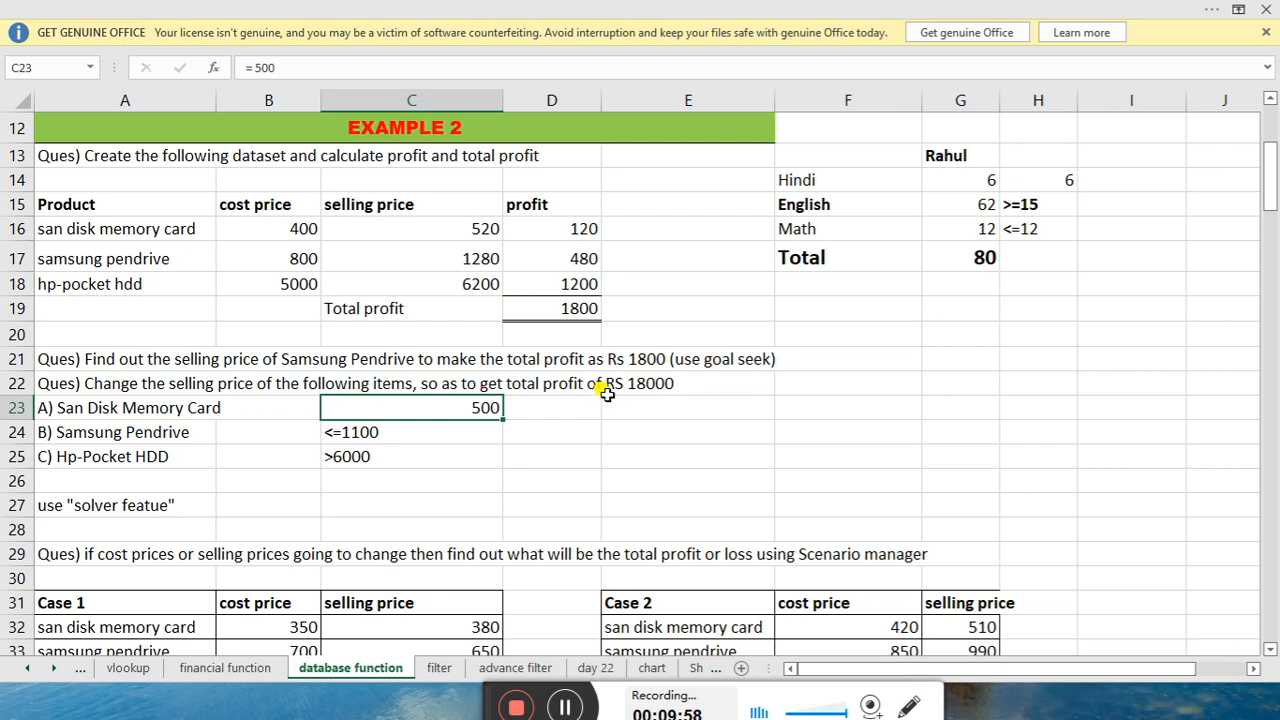
left_click(575, 313)
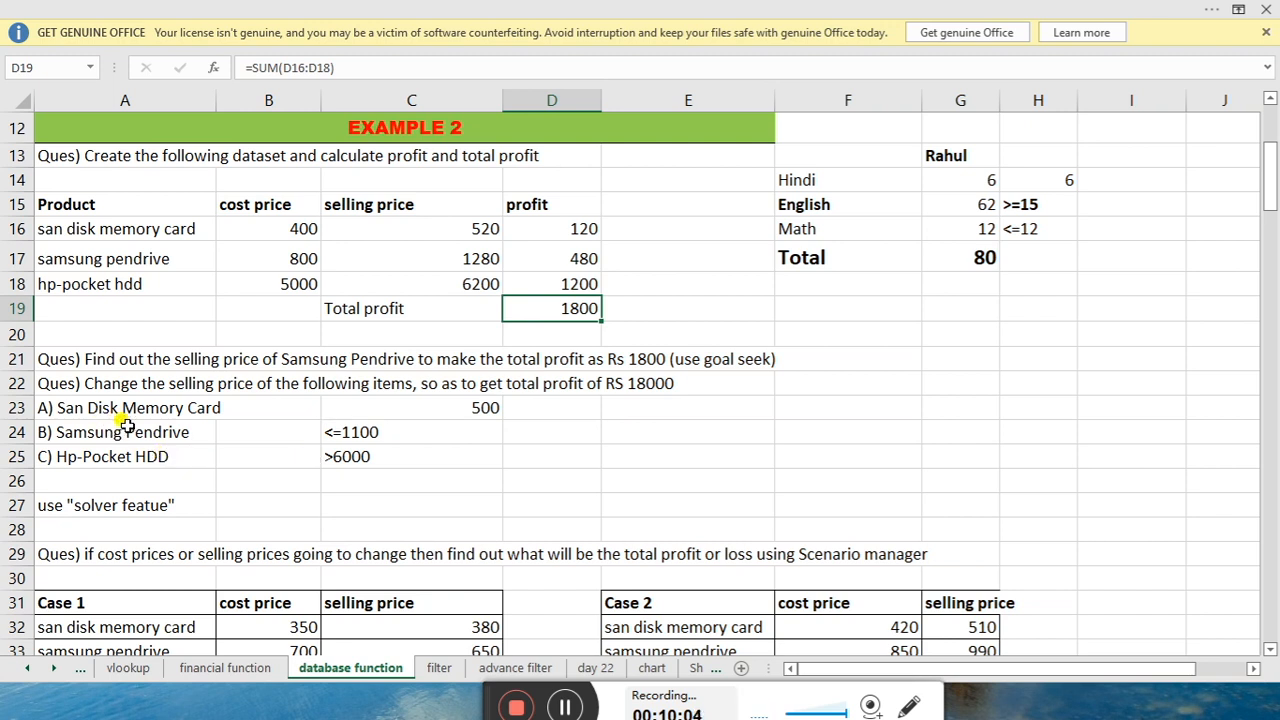
left_click(442, 411)
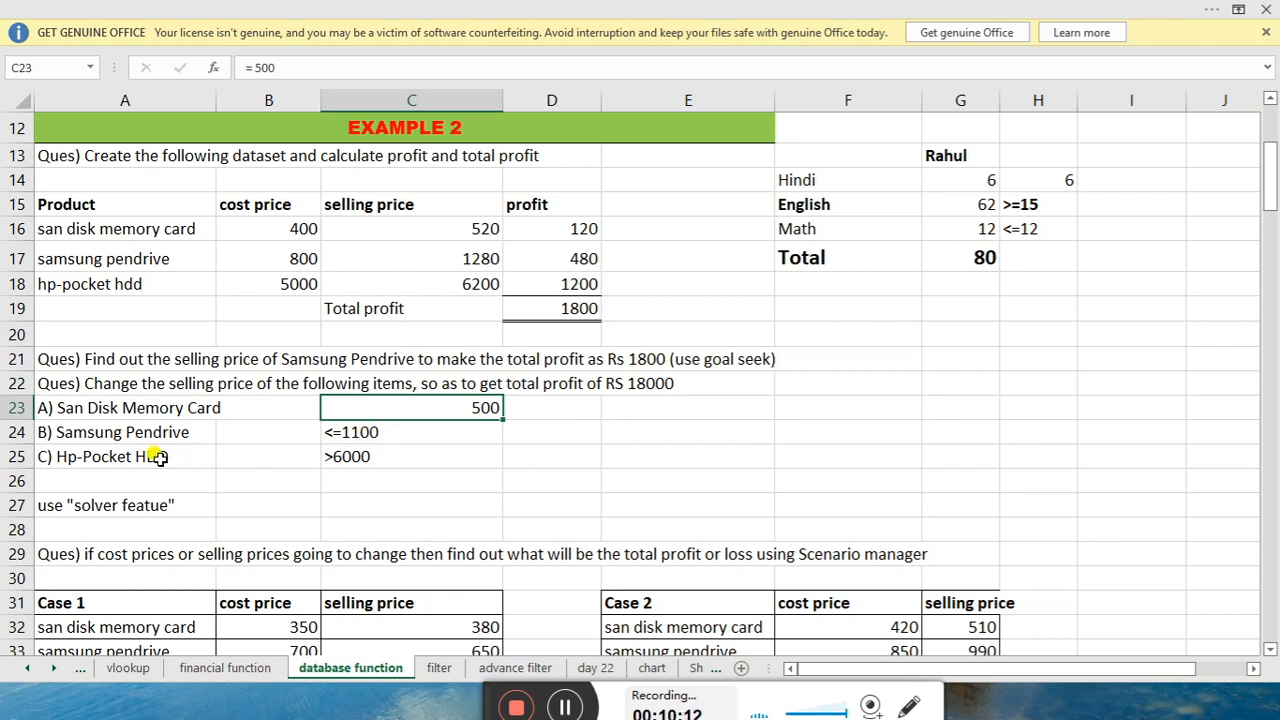
left_click(360, 456)
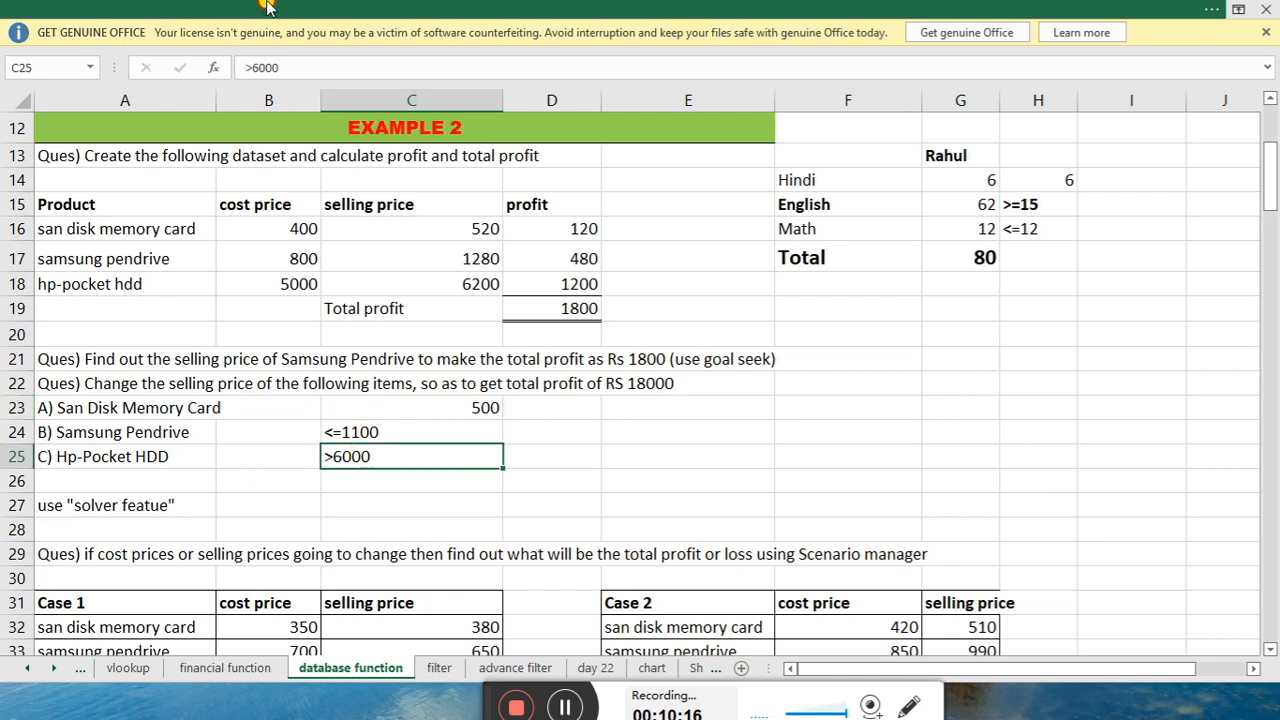
left_click(275, 8)
left_click(578, 297)
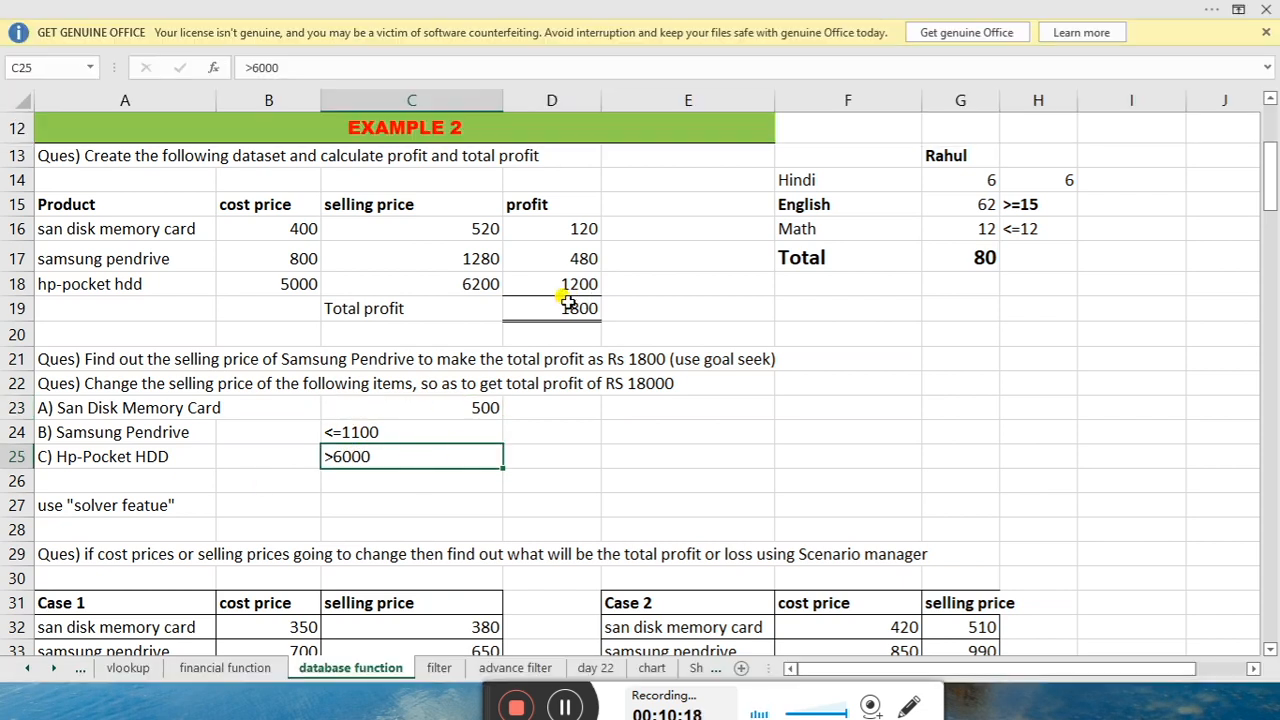
left_click(562, 301)
left_click(340, 8)
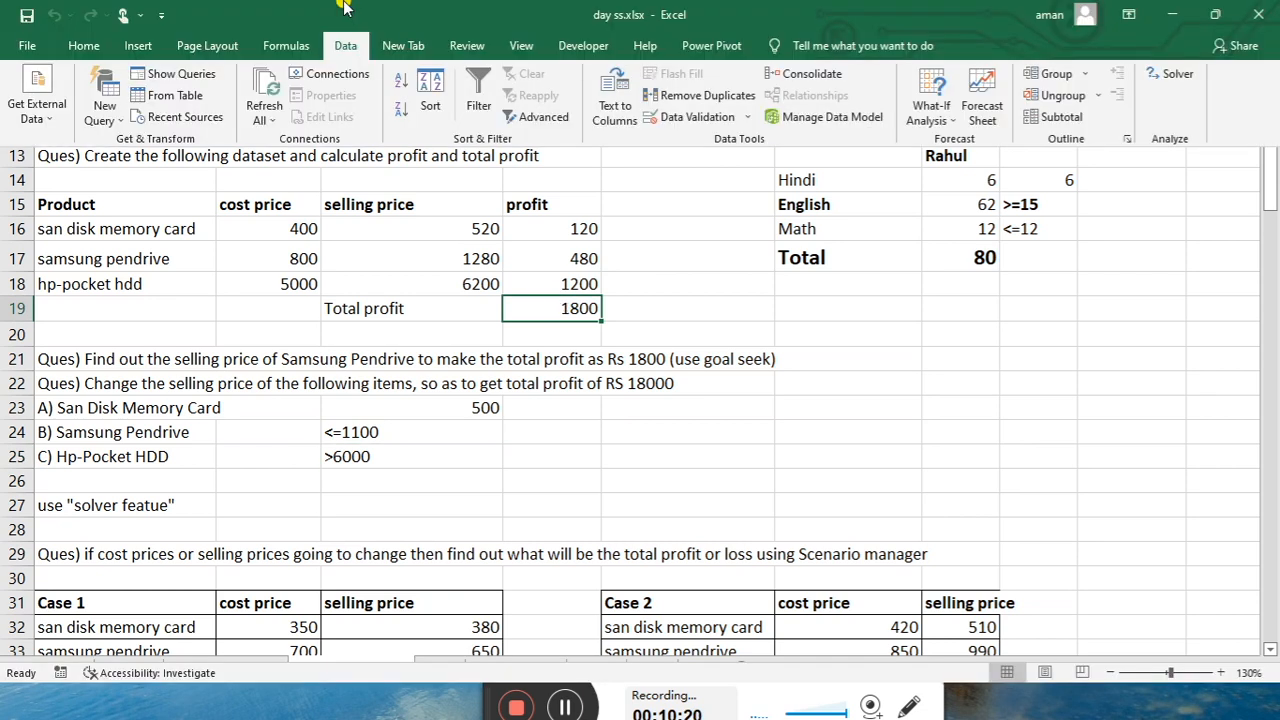
left_click(1150, 77)
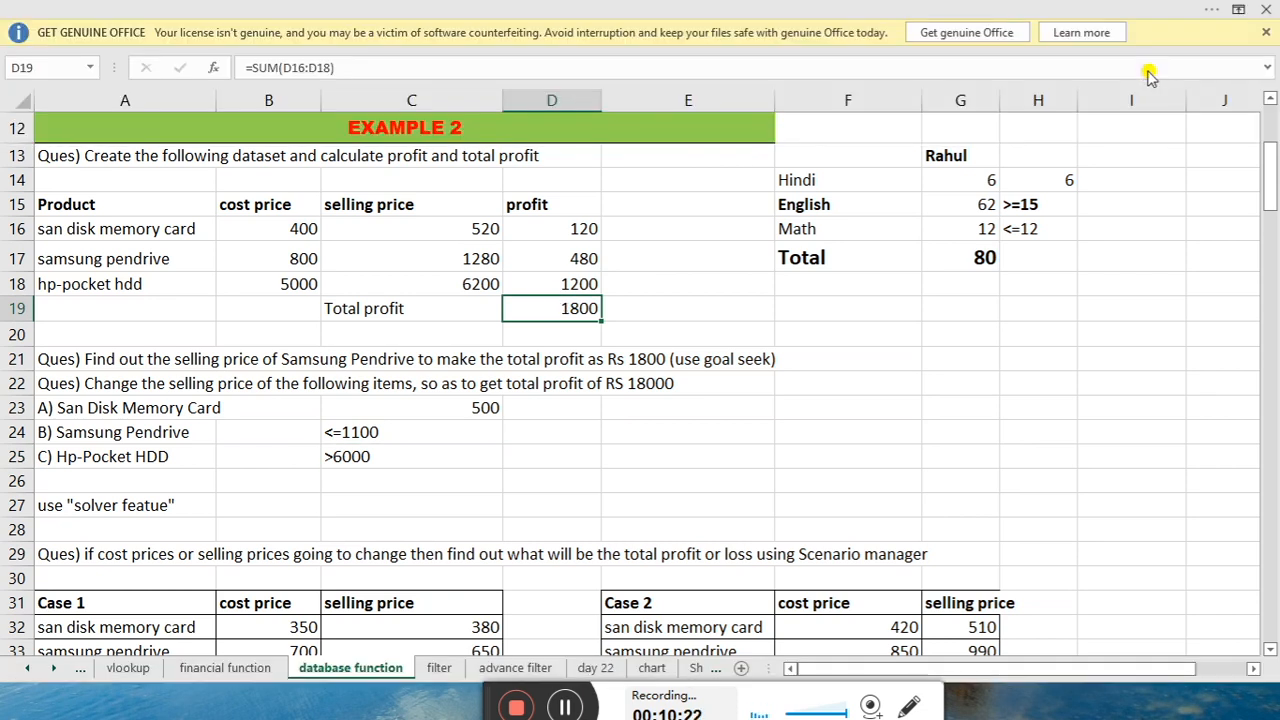
Delete the three constraints G14 = 6, G15 >= 15 and G16 <= 12
left_click_drag(400, 12, 788, 64)
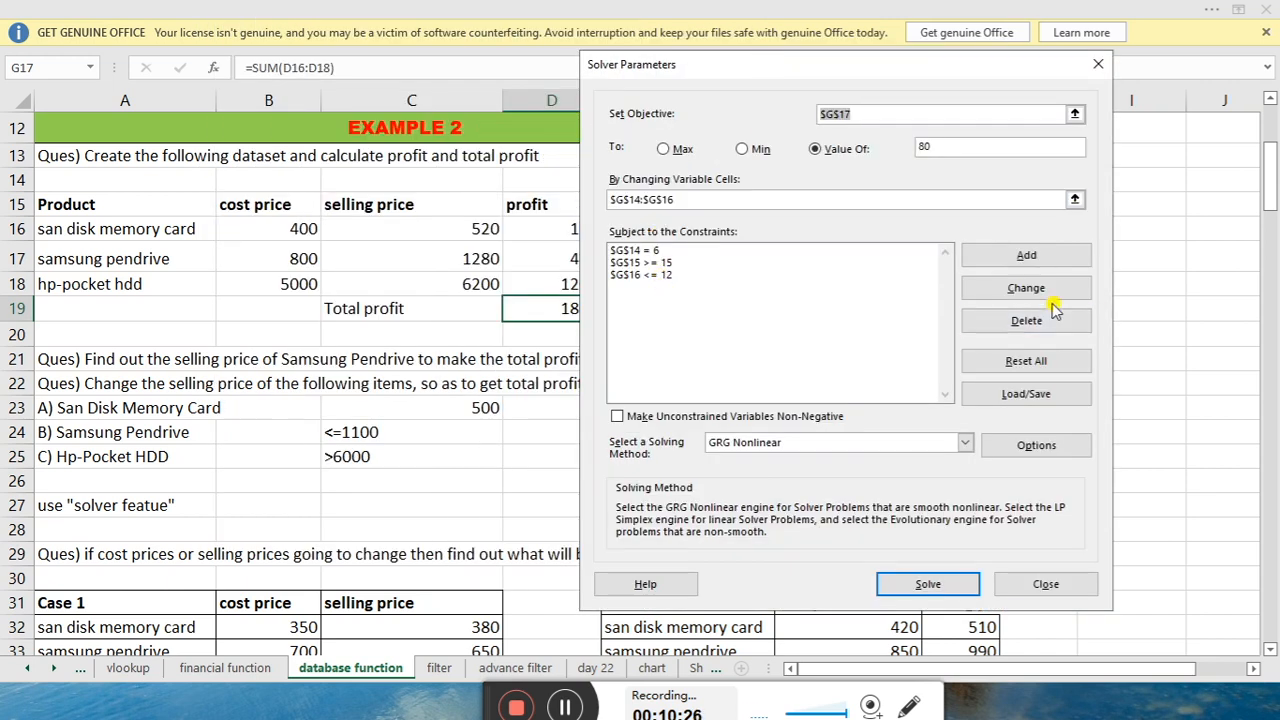
left_click(702, 250)
left_click(1056, 326)
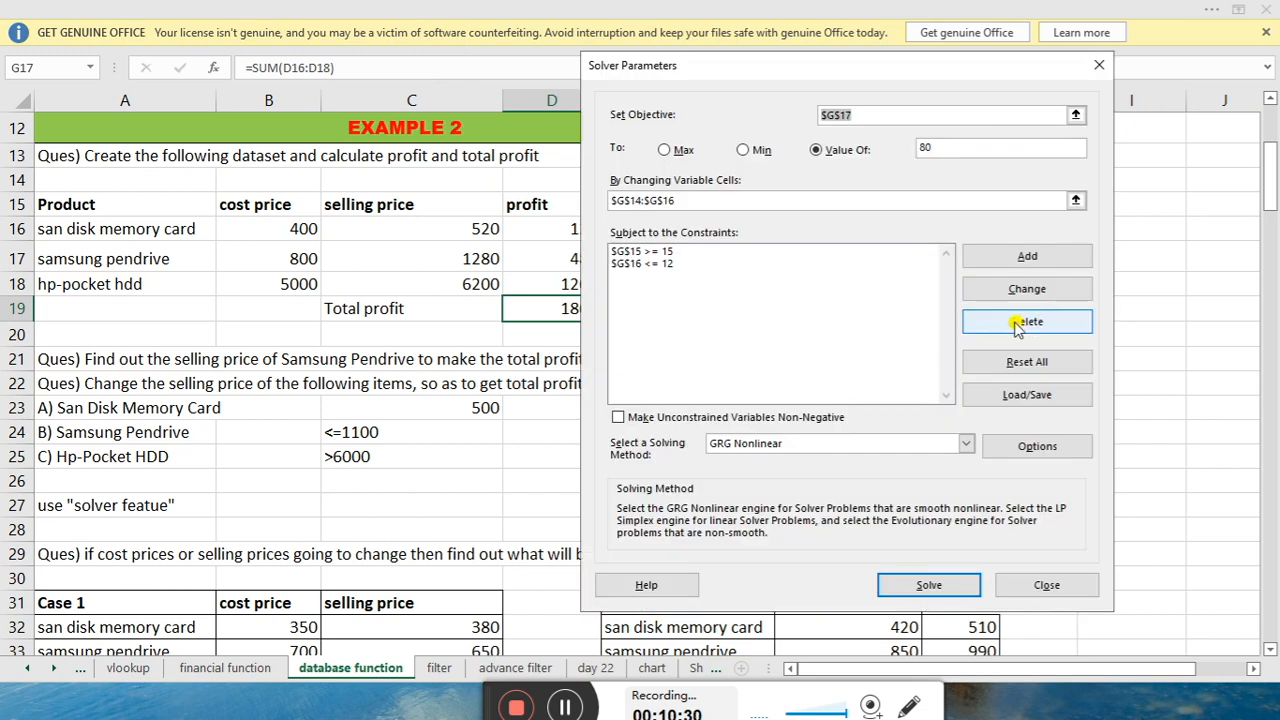
left_click(742, 251)
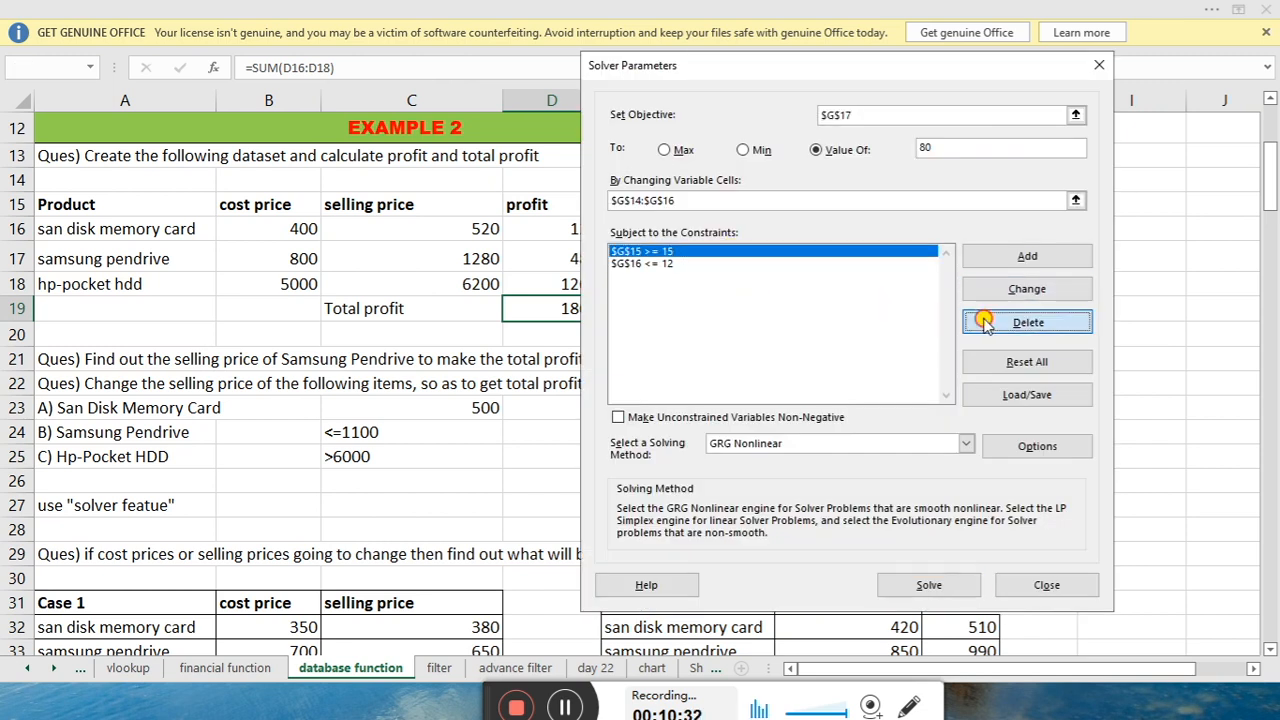
left_click(1027, 321)
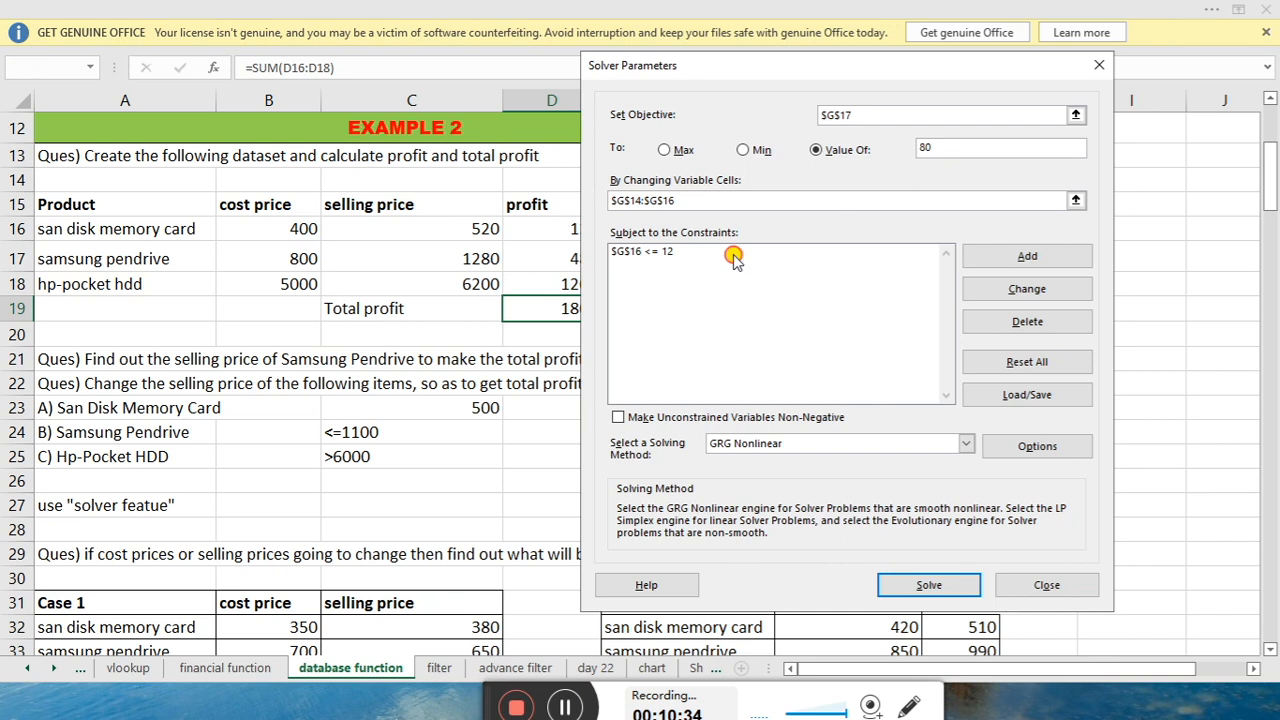
left_click(731, 251)
left_click(1000, 324)
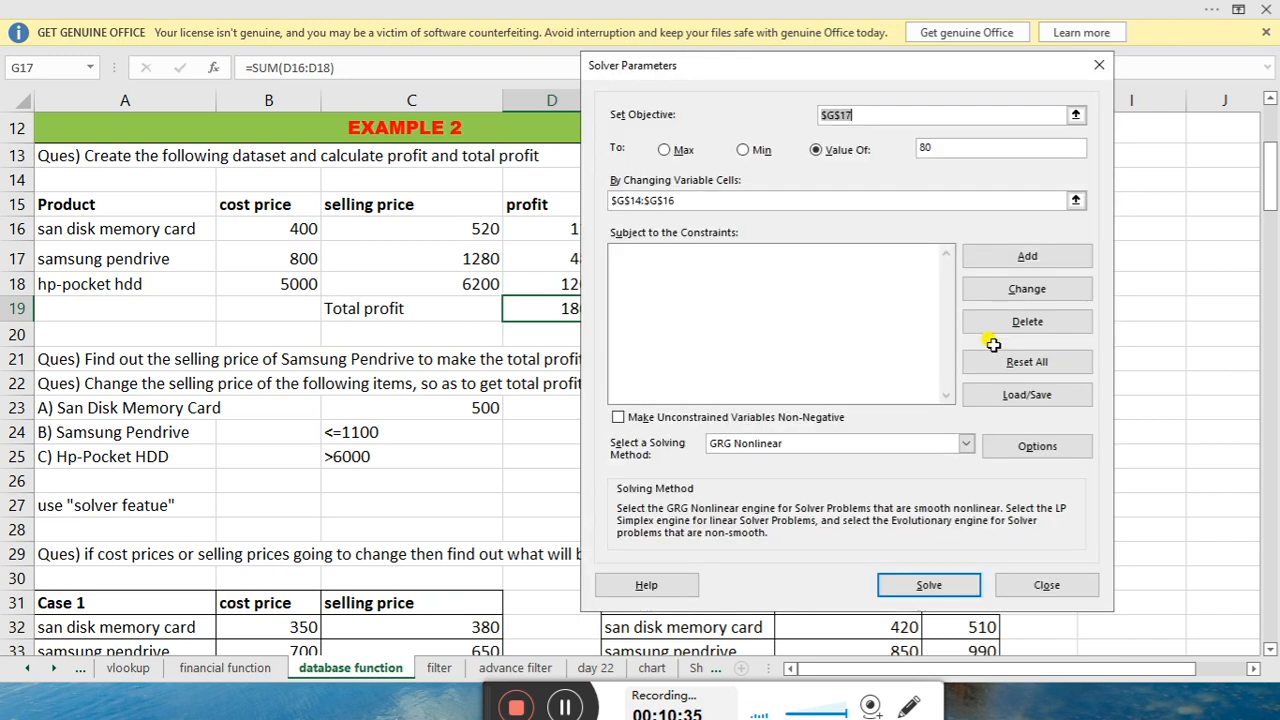
Clear the old G17 objective and the G14:G16 variable cells
key("BackSpace")
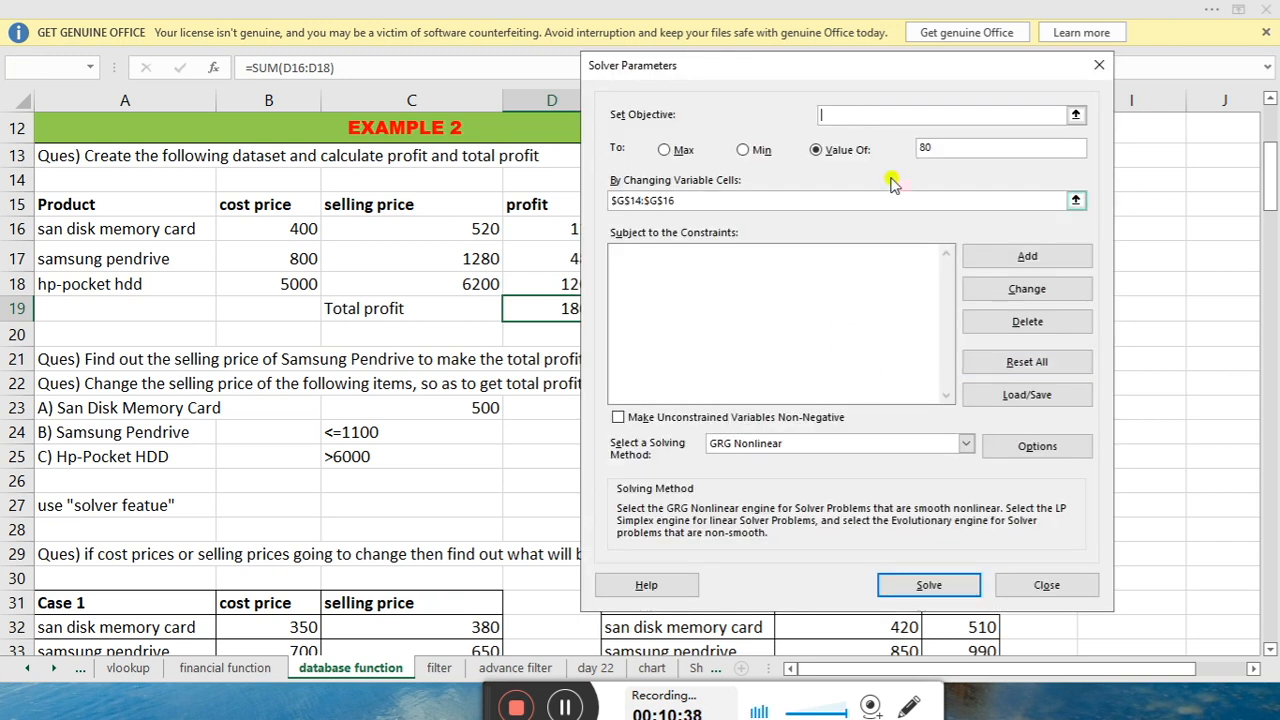
left_click(769, 208)
key("BackSpace")
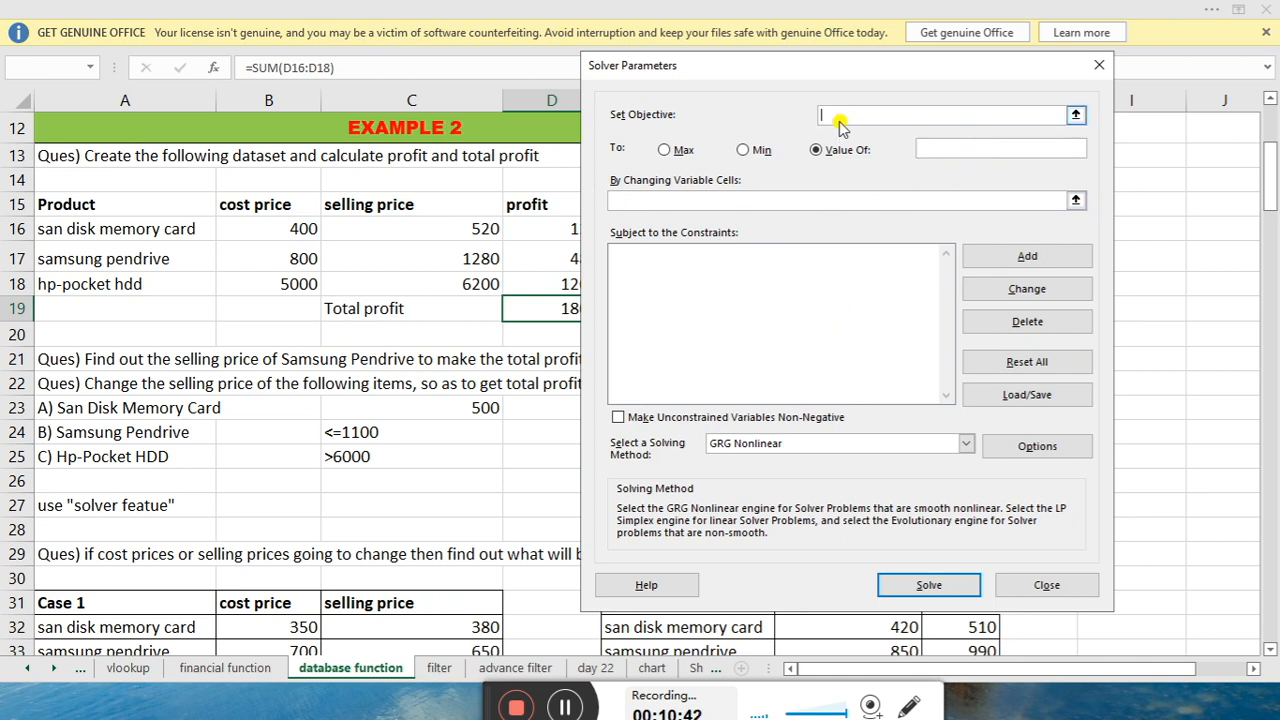
Set objective D19 to a value of 18000, varying selling prices C16:C18
left_click_drag(826, 72, 892, 77)
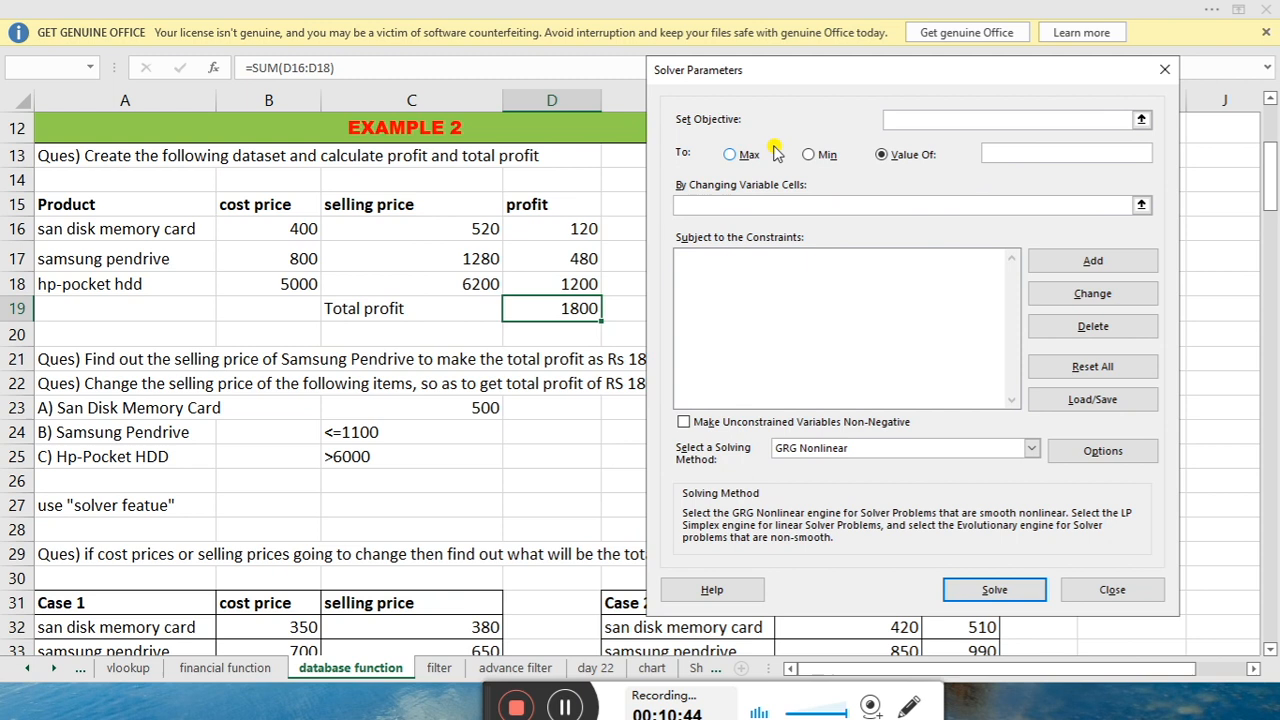
left_click(562, 311)
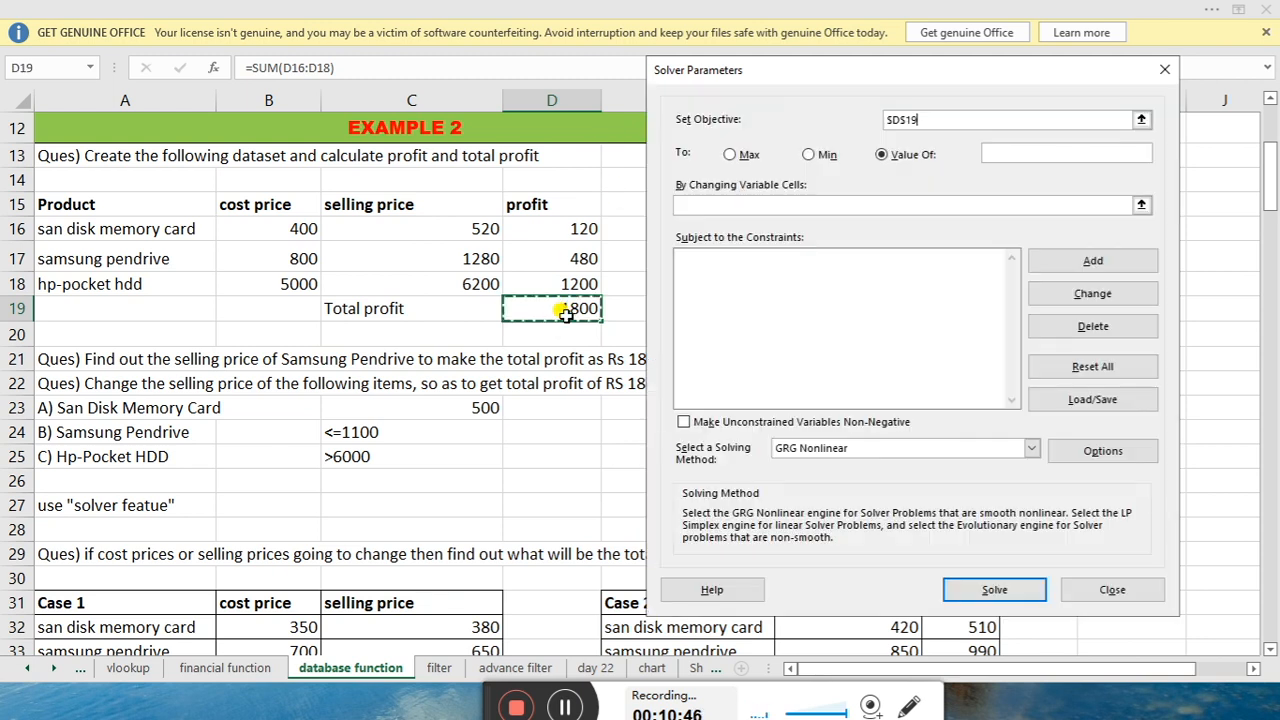
left_click(1020, 155)
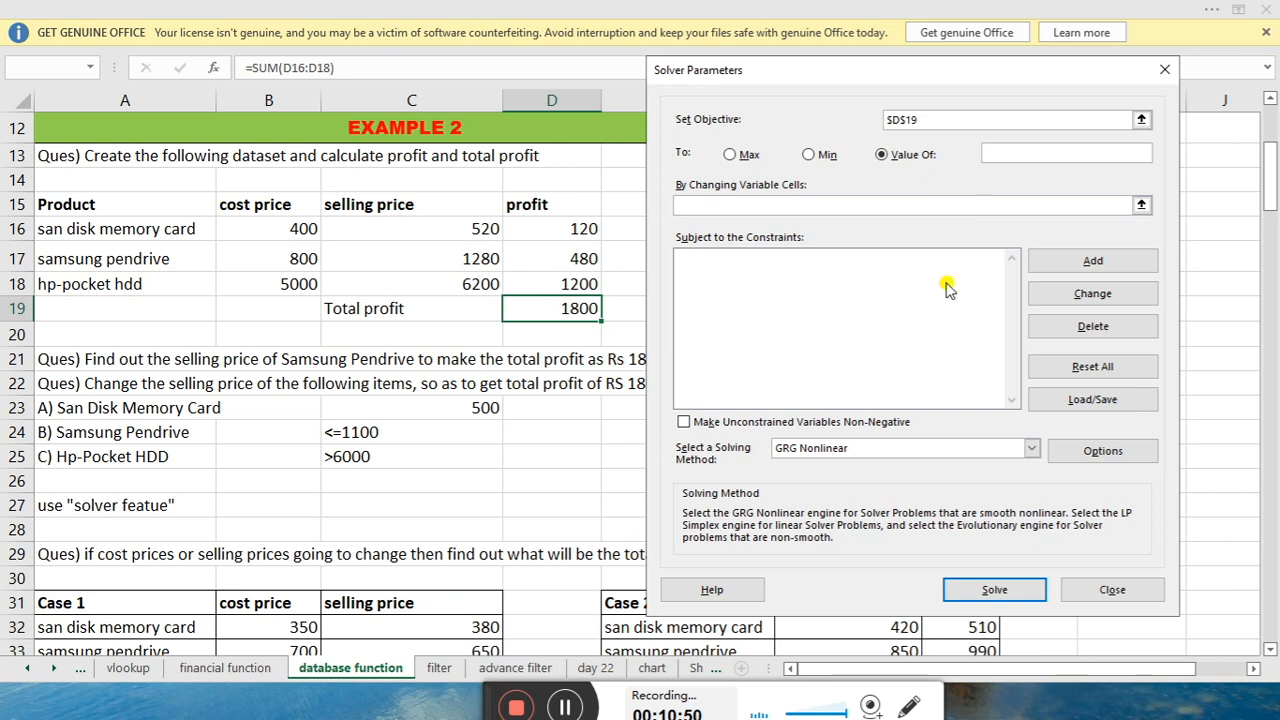
type("18000")
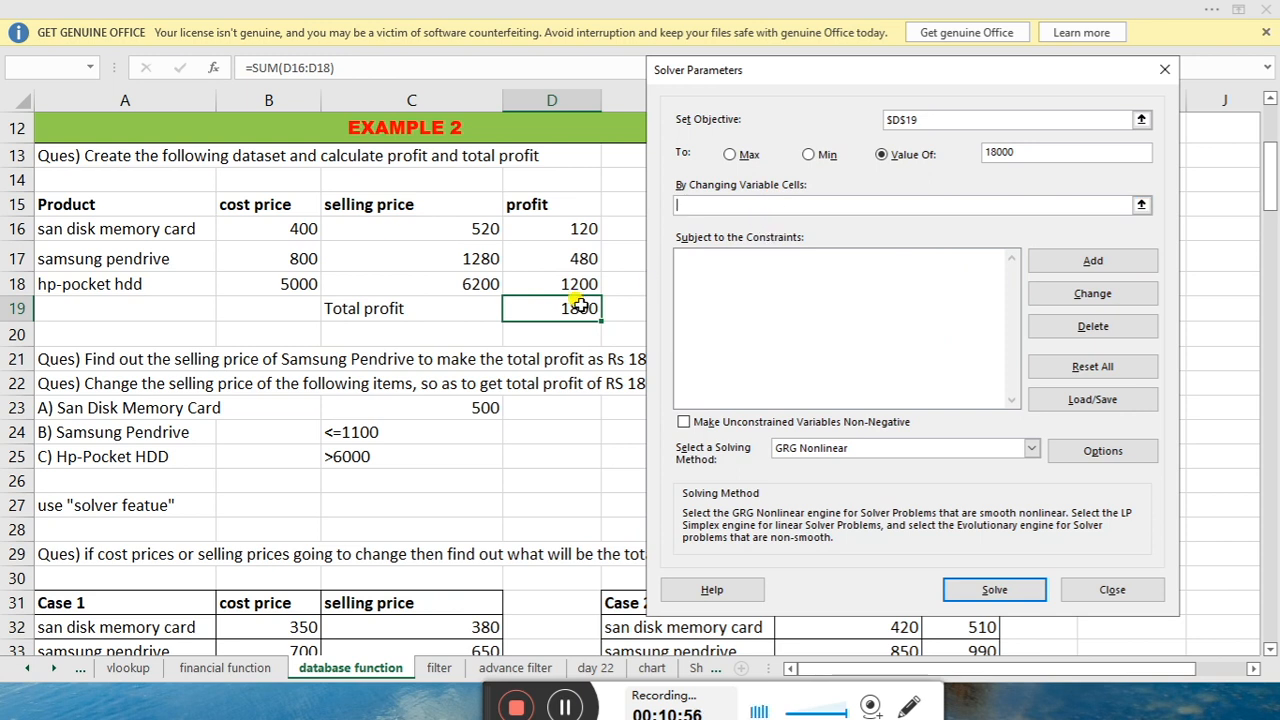
left_click_drag(453, 220, 450, 282)
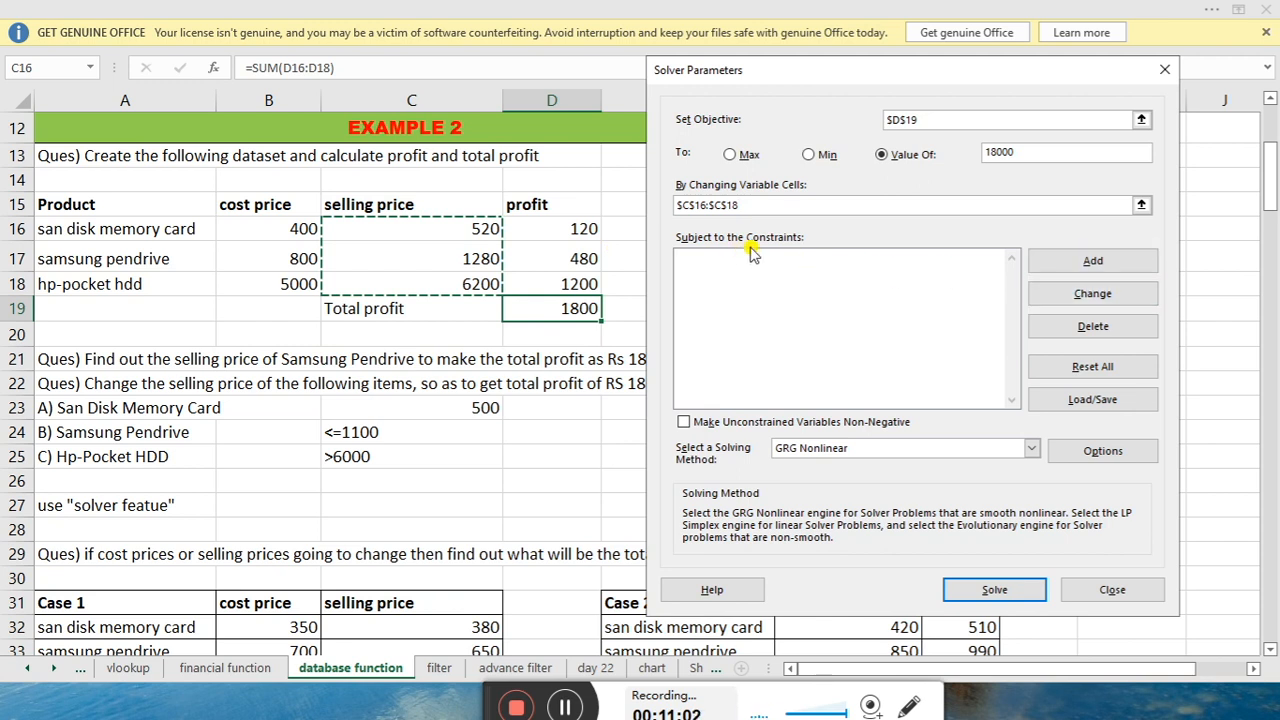
left_click(1088, 261)
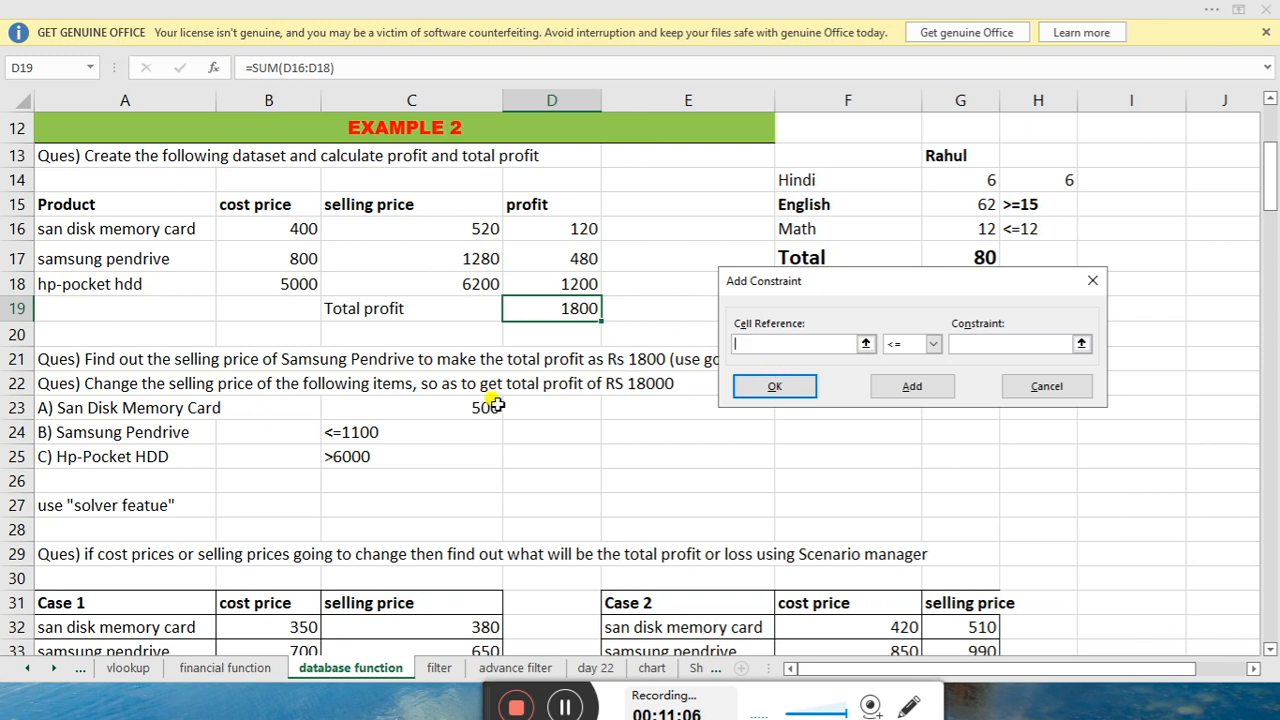
Add the constraints $C$16 = 500 and $C$17 <= 1100
left_click(476, 224)
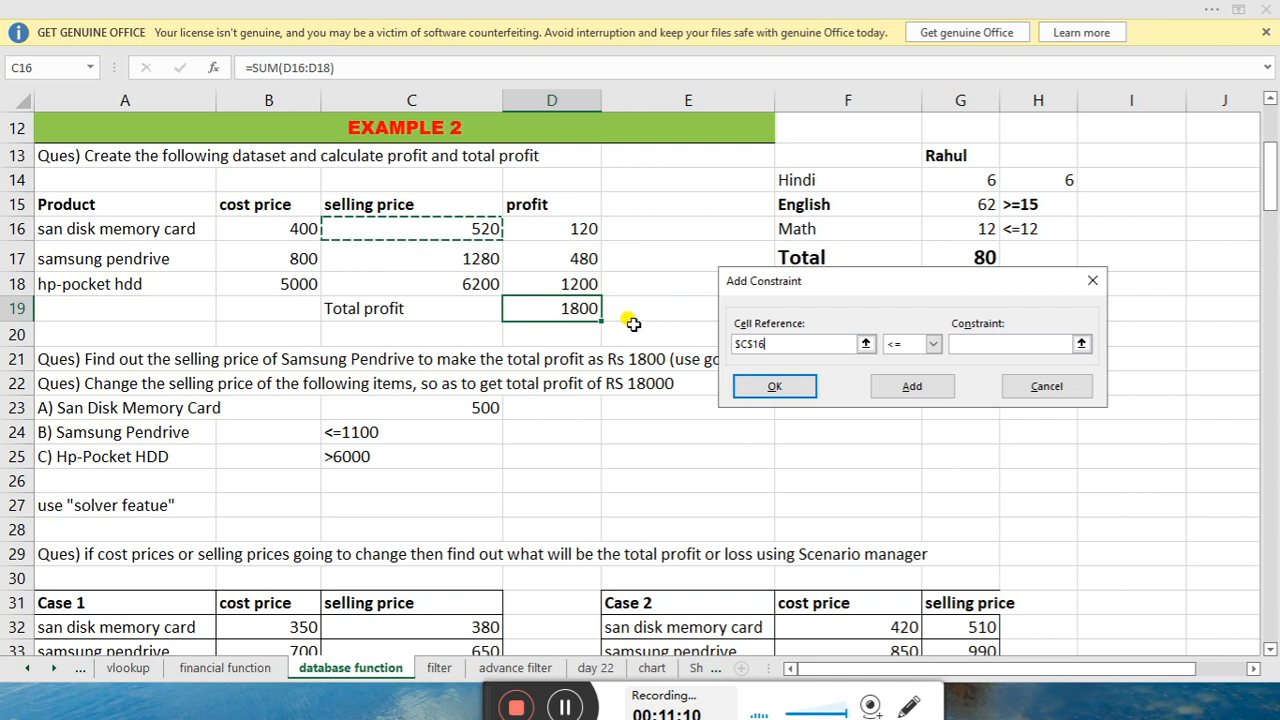
left_click(932, 344)
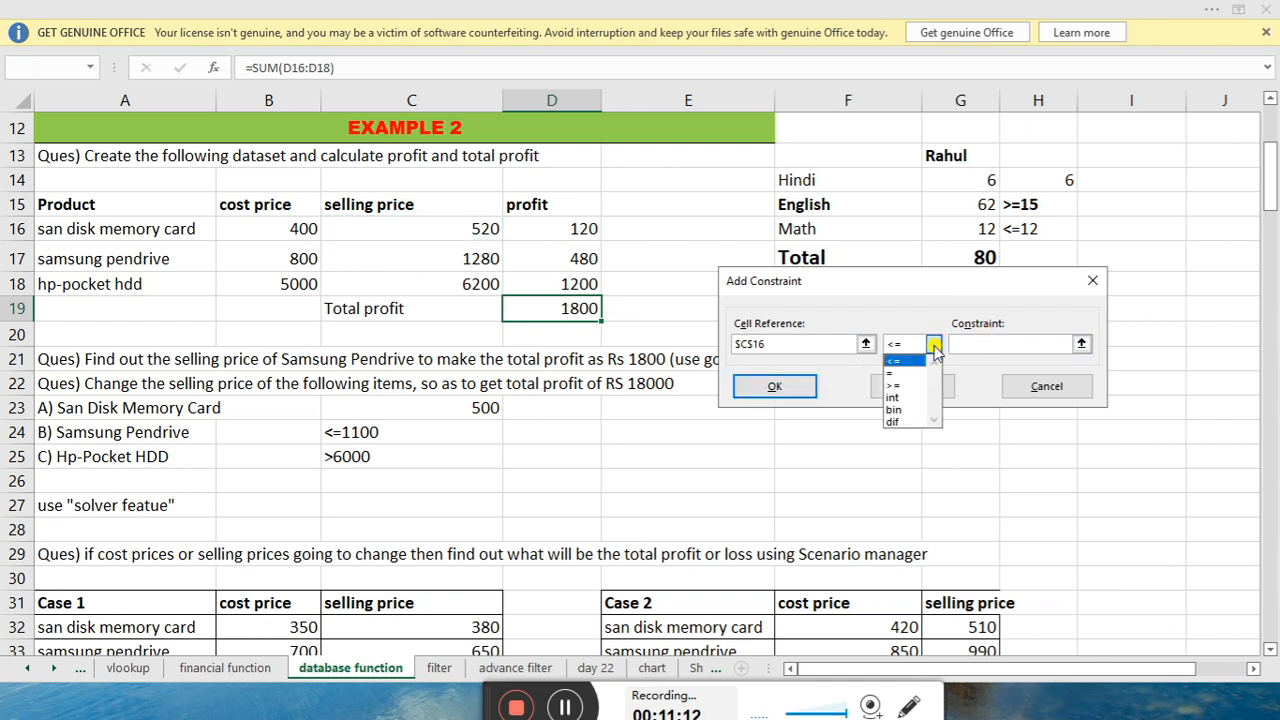
left_click(910, 373)
left_click(1016, 346)
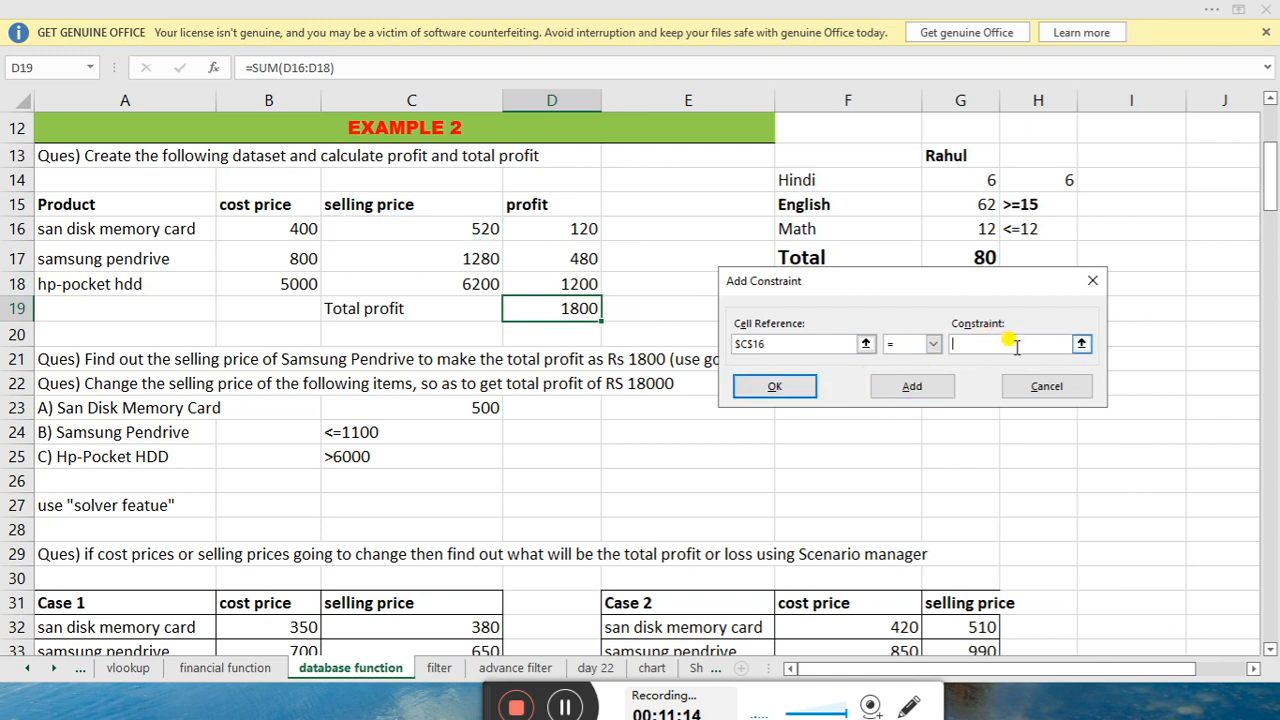
type("500")
left_click(910, 385)
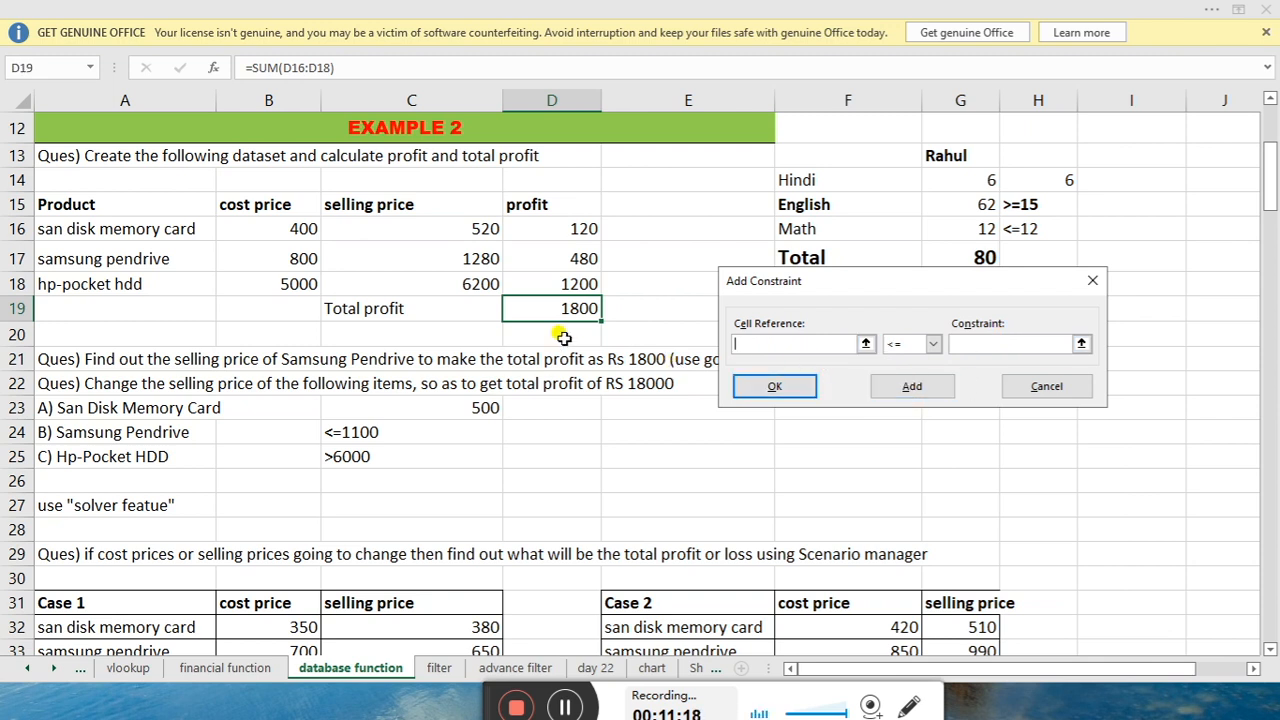
left_click(471, 258)
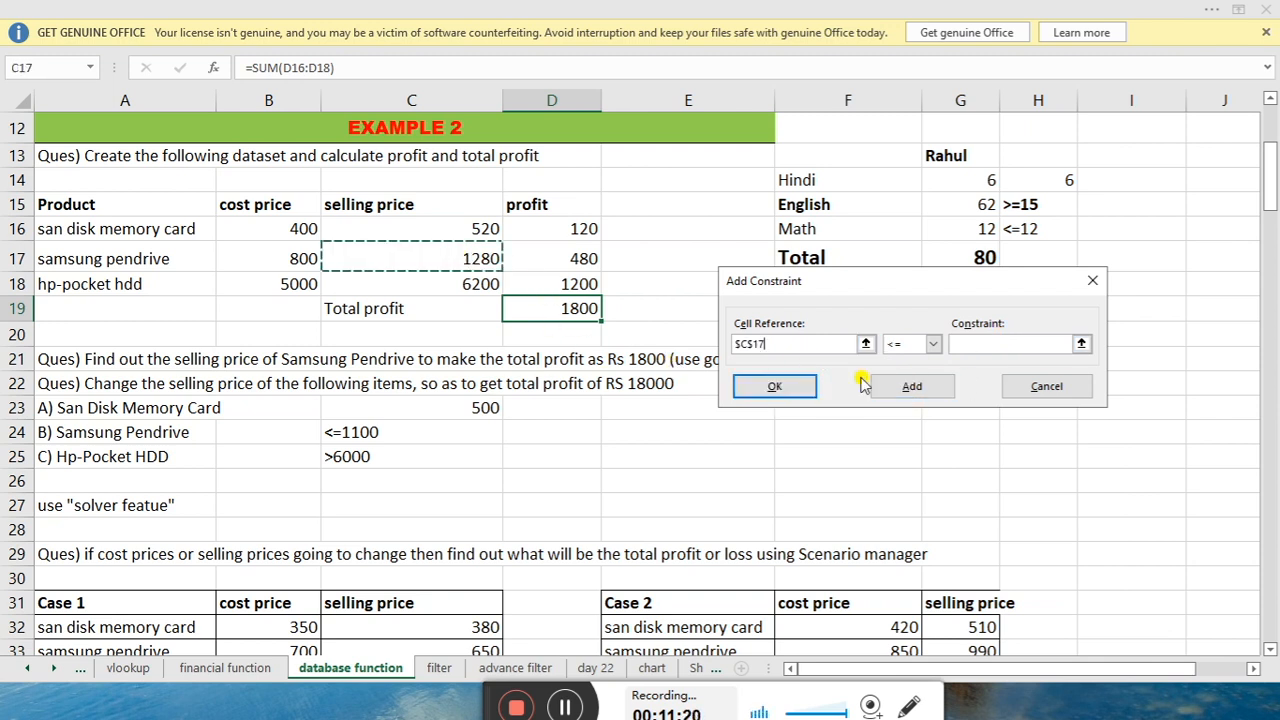
left_click(996, 343)
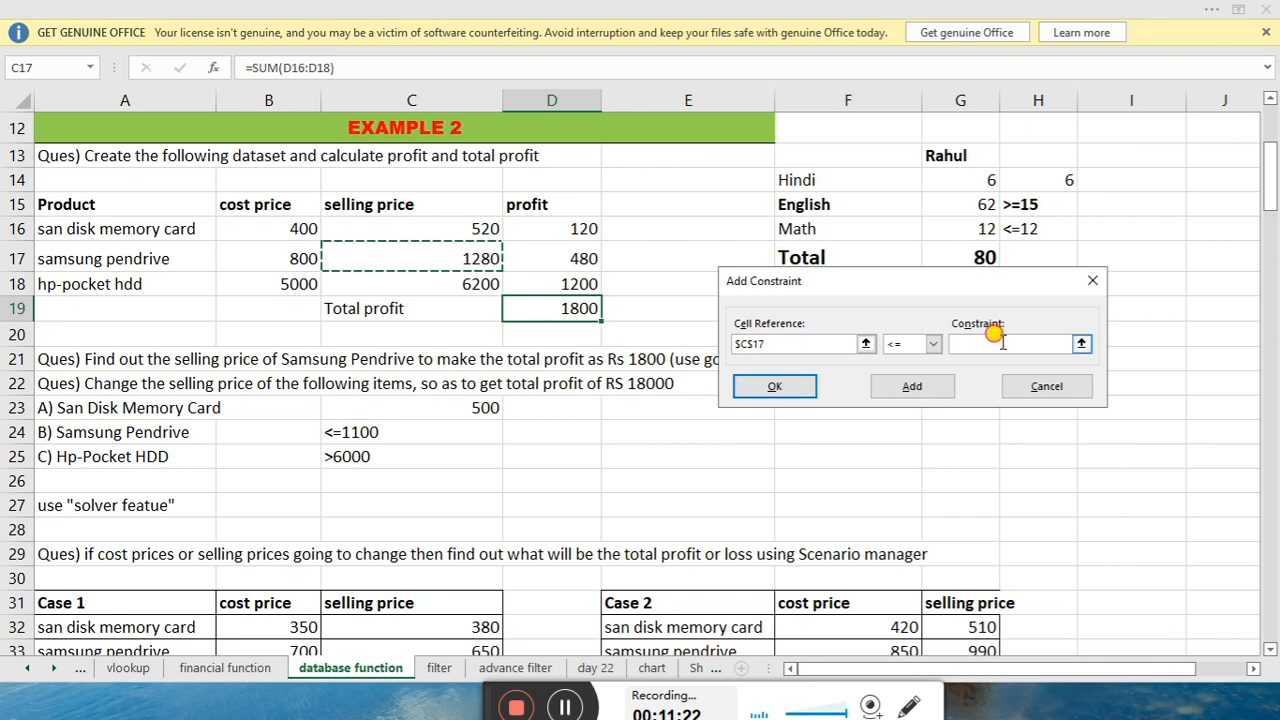
type("1100")
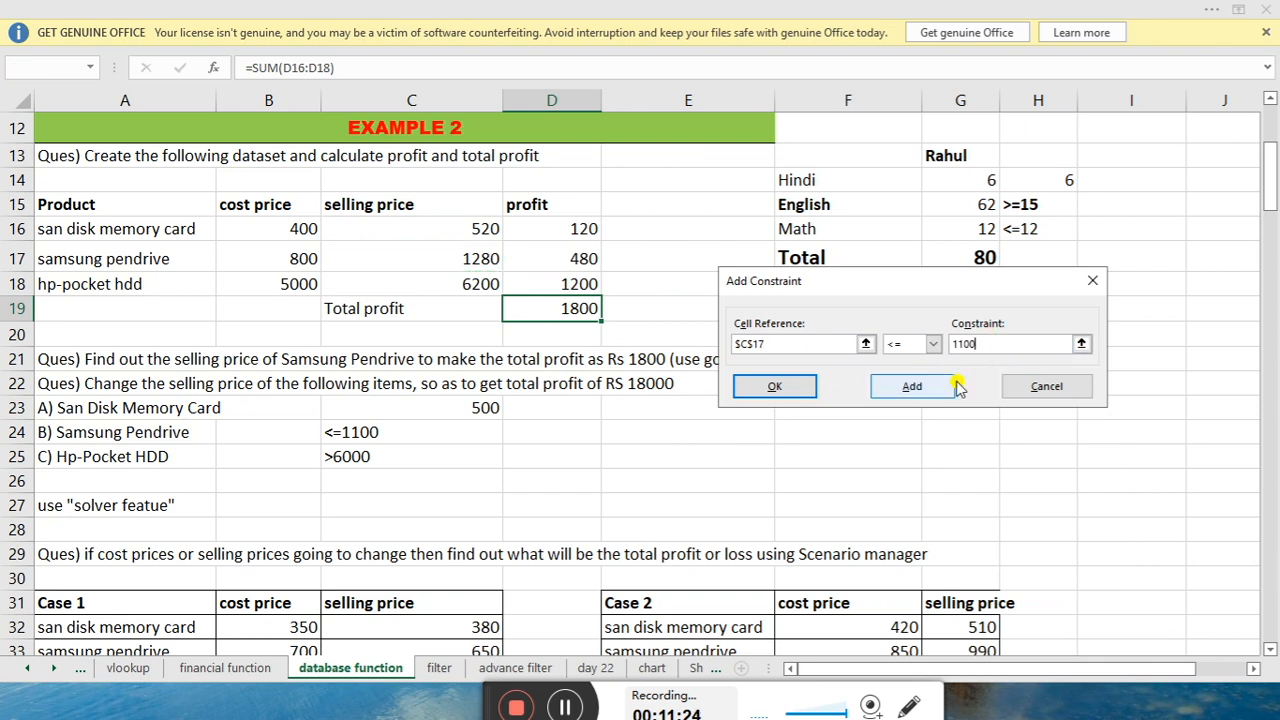
left_click(916, 384)
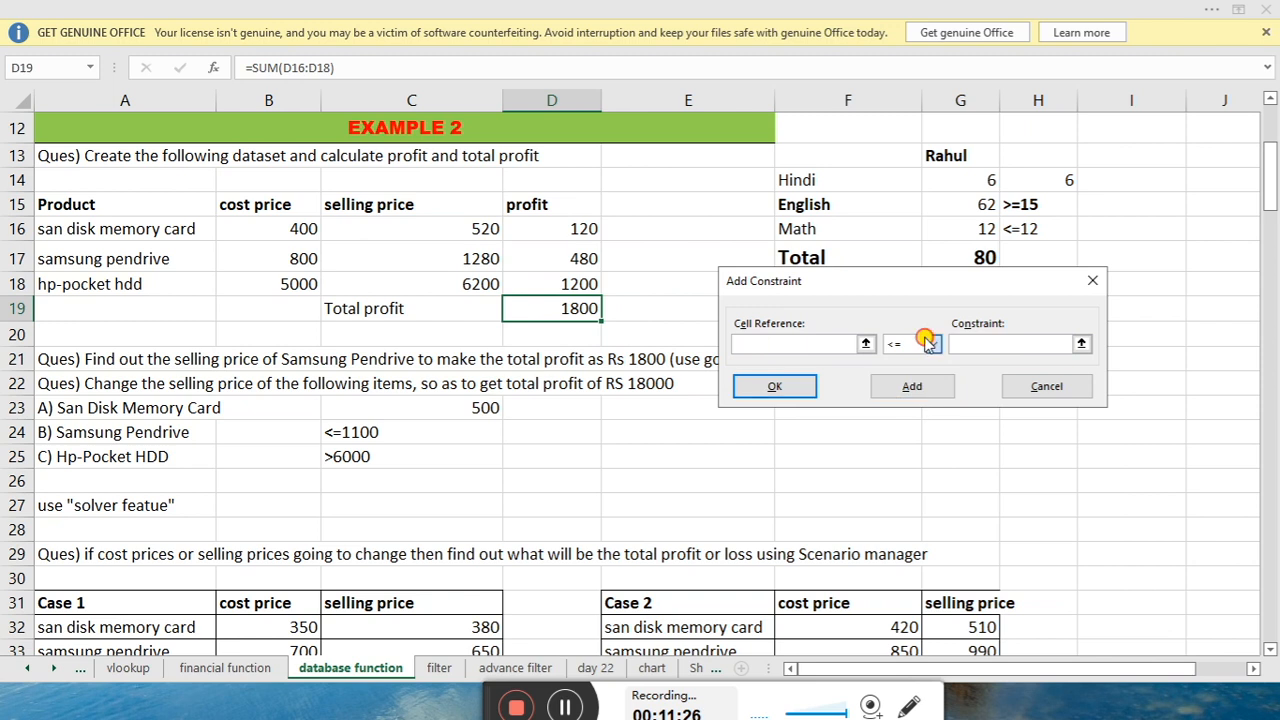
Add the constraint $C$18 >= 6000 and return to Solver Parameters
left_click(932, 343)
left_click(898, 383)
left_click(836, 345)
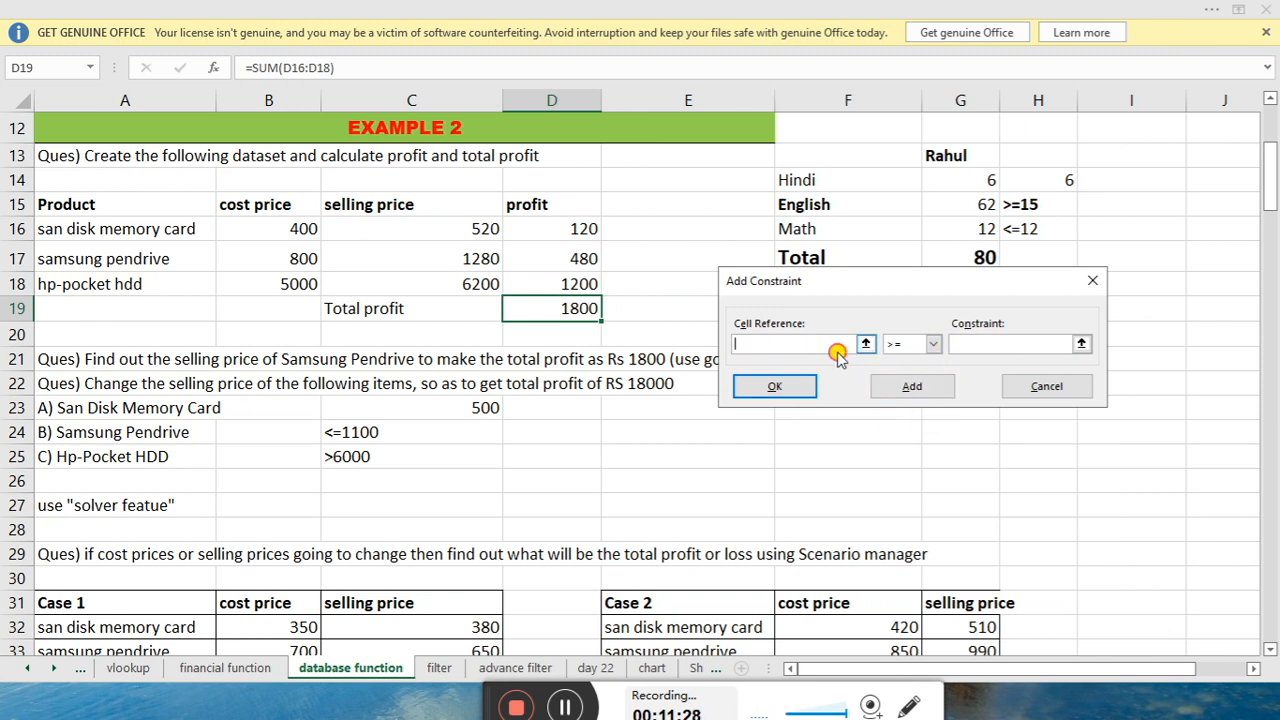
left_click(470, 284)
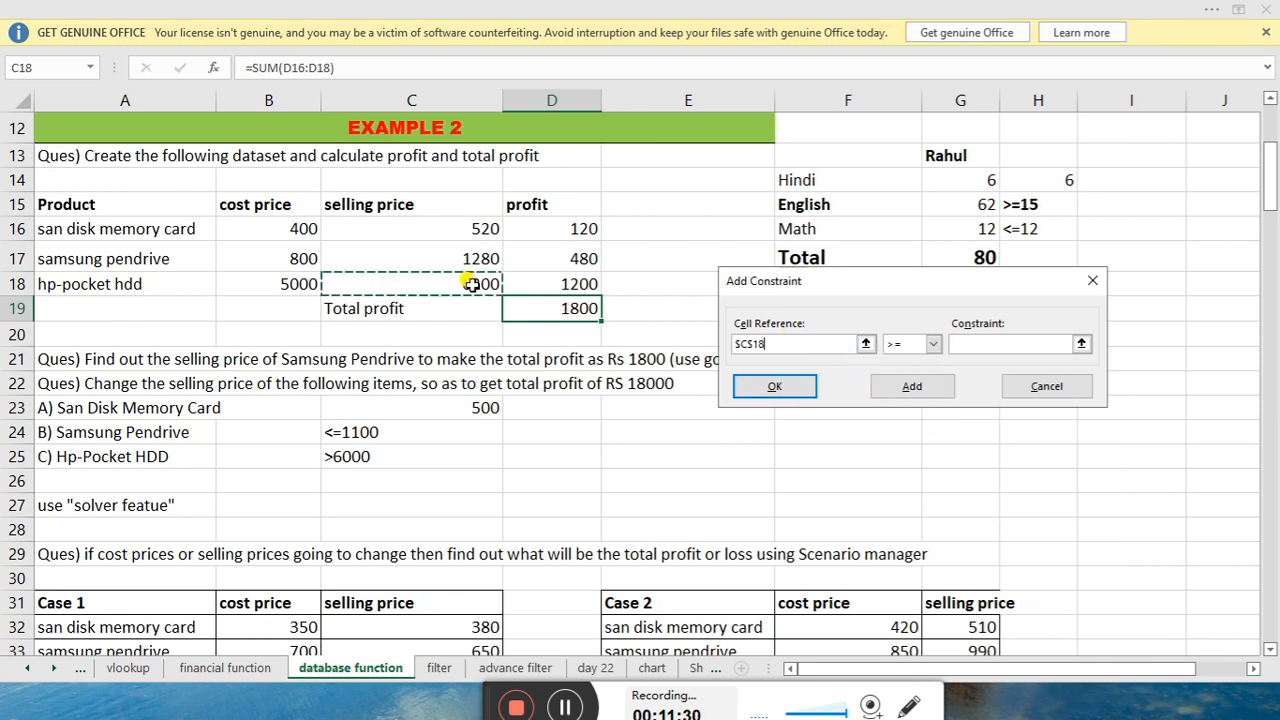
left_click(972, 344)
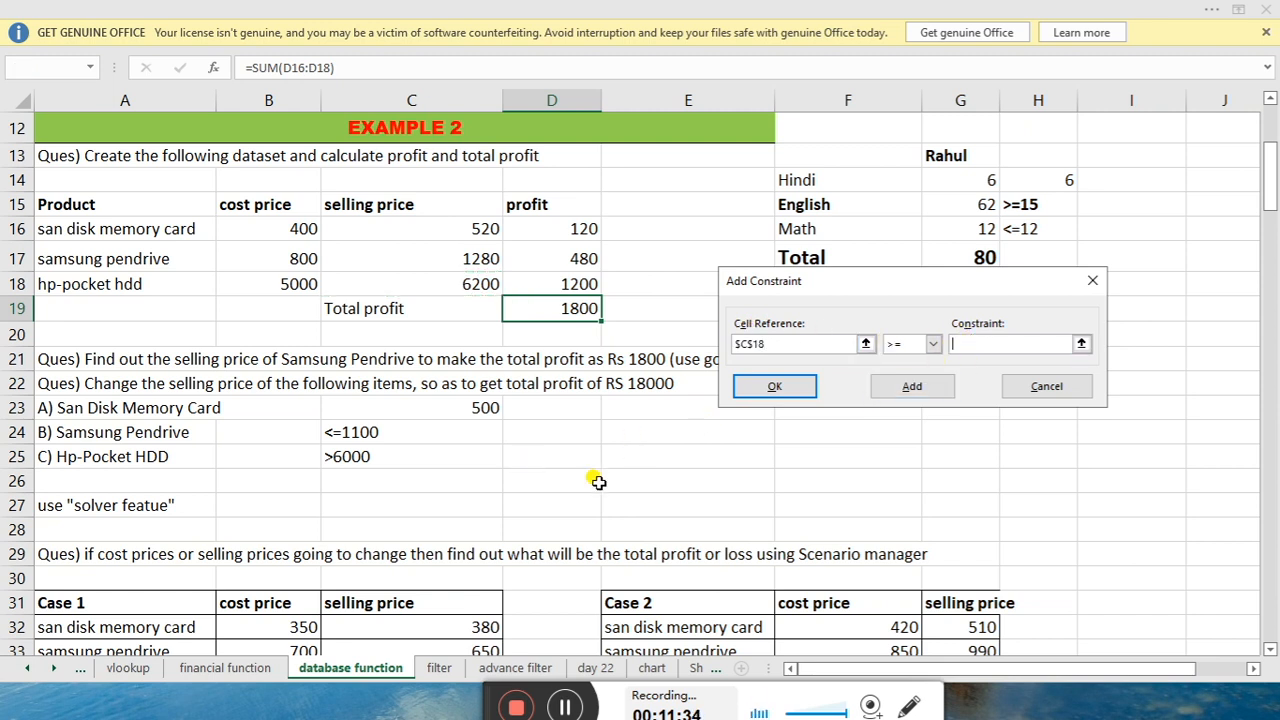
type("6000")
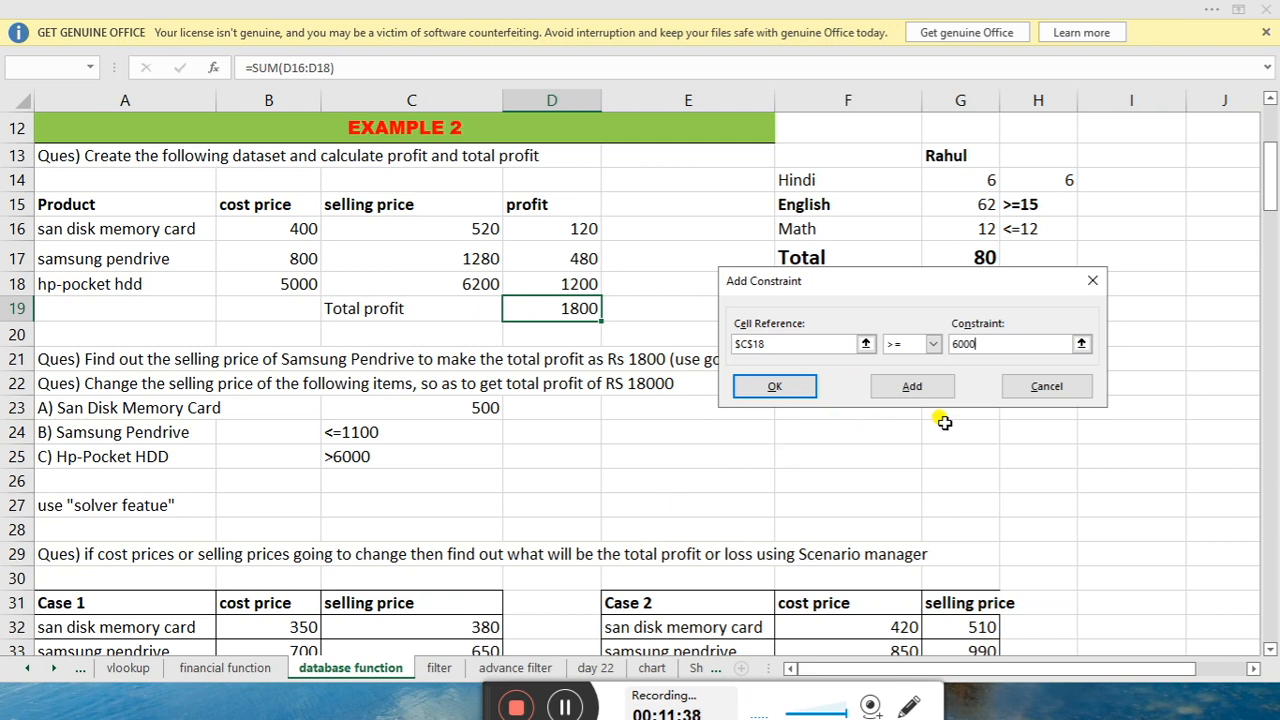
left_click(906, 390)
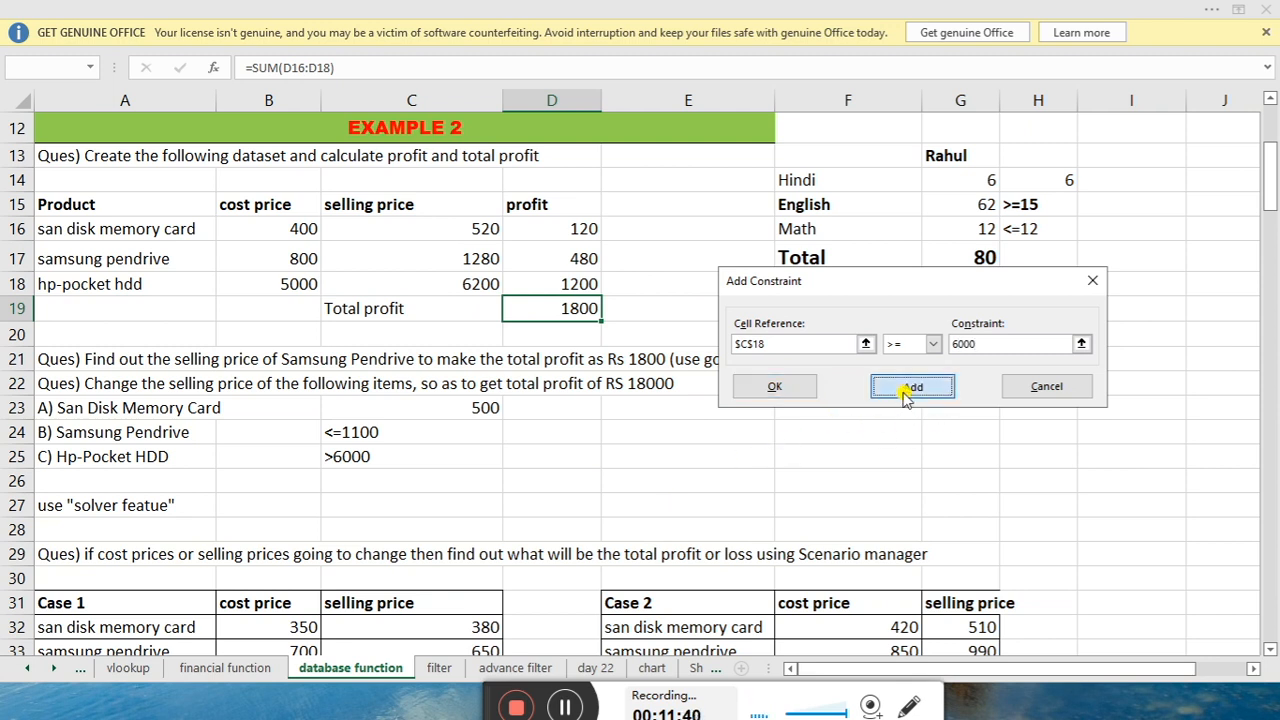
left_click(1052, 392)
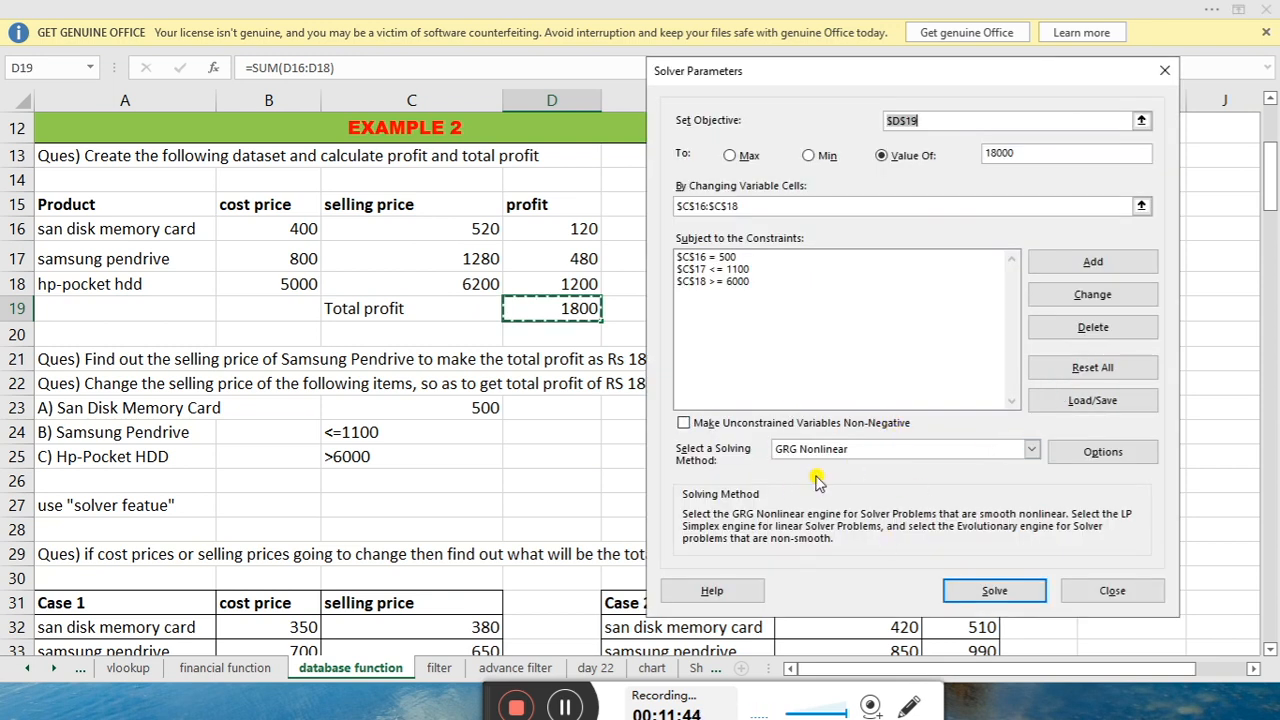
Solve and keep the result: prices 500, 1100 and 22600, total profit 18000
left_click(978, 594)
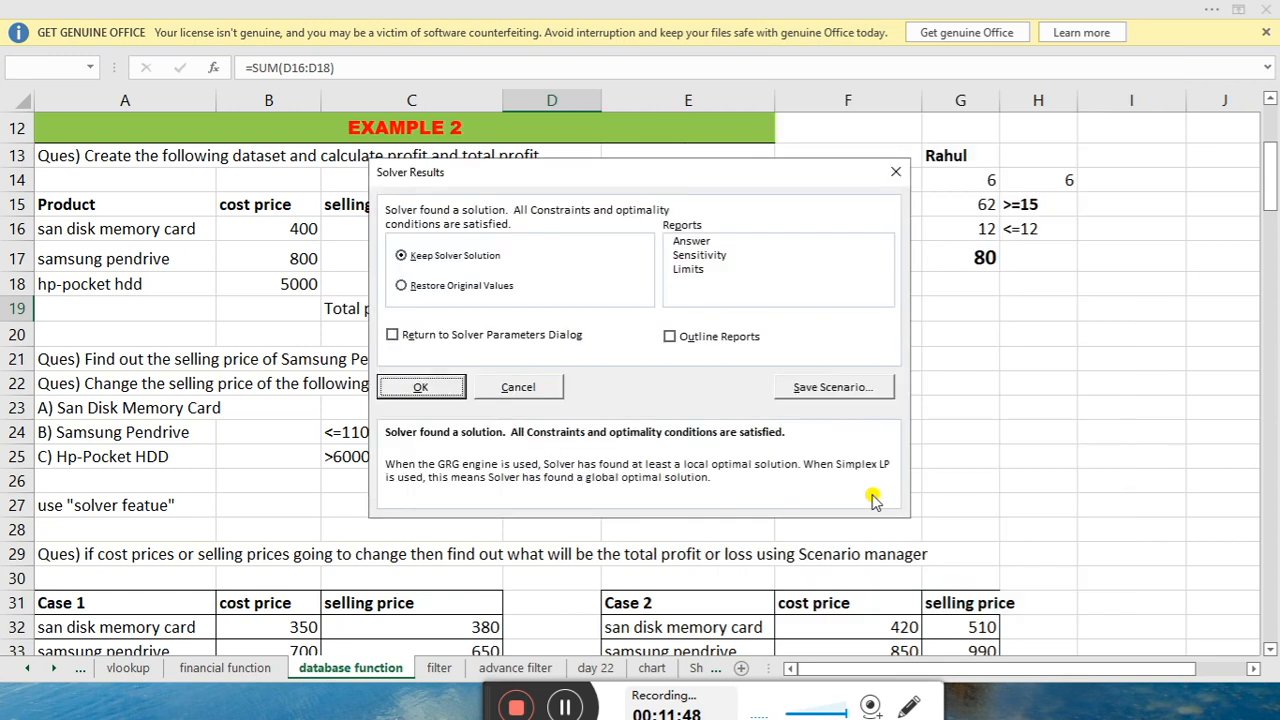
left_click(416, 387)
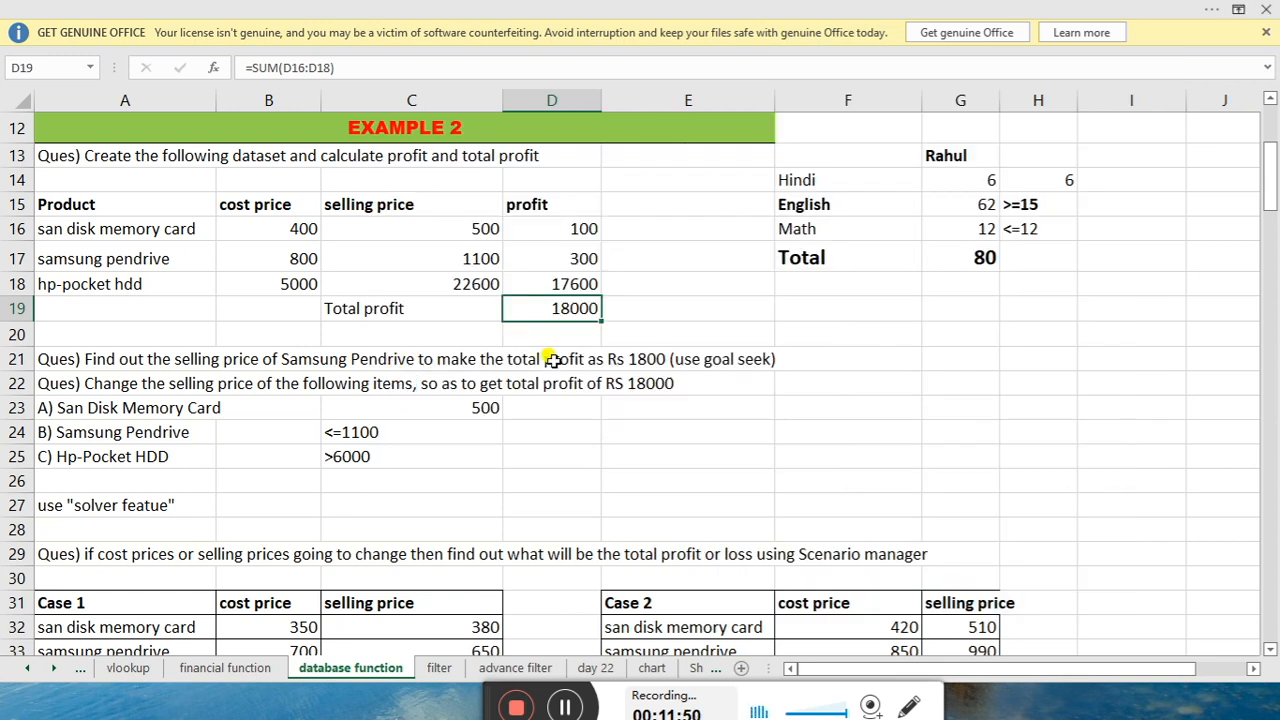
left_click(420, 284)
left_click(472, 248)
left_click(468, 221)
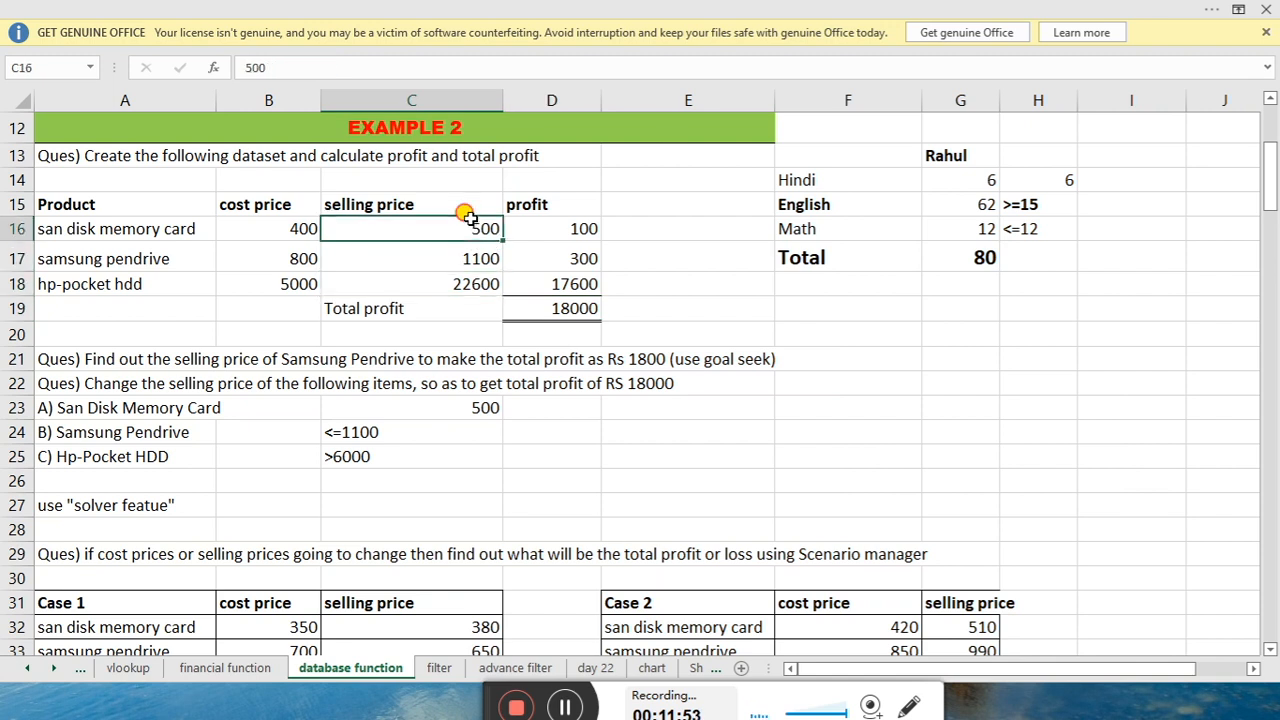
left_click(432, 286)
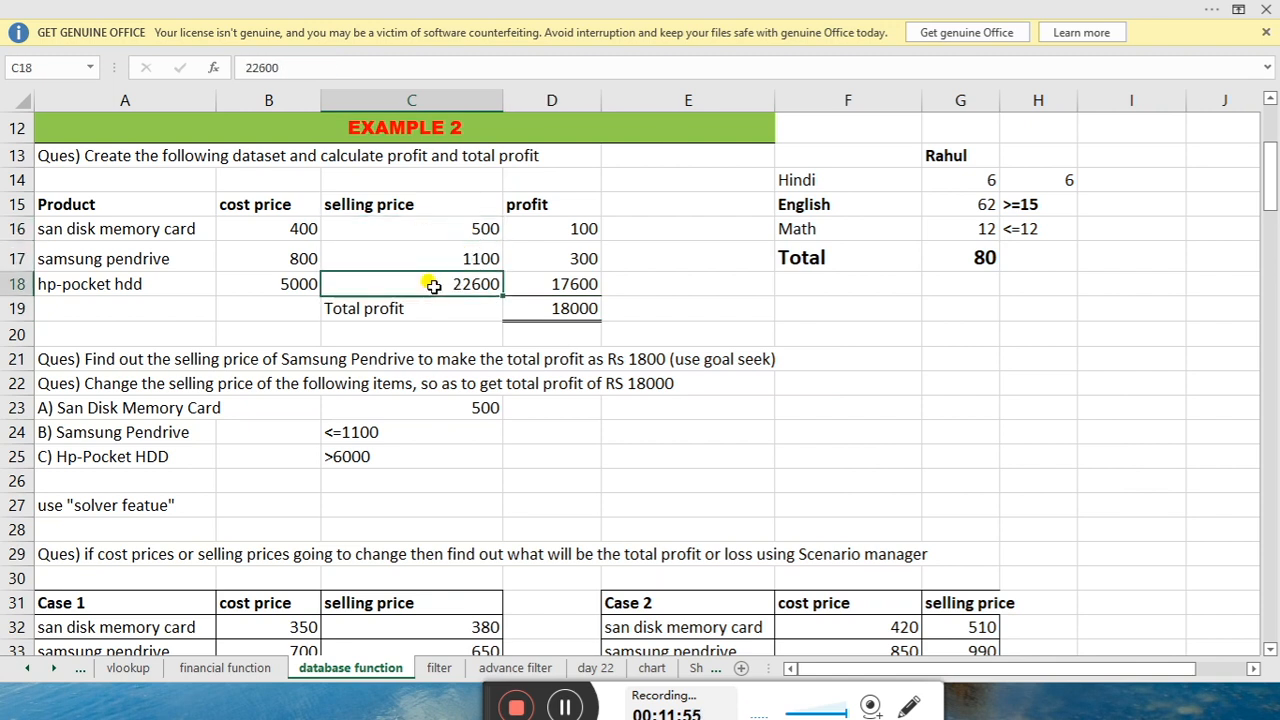
left_click(569, 312)
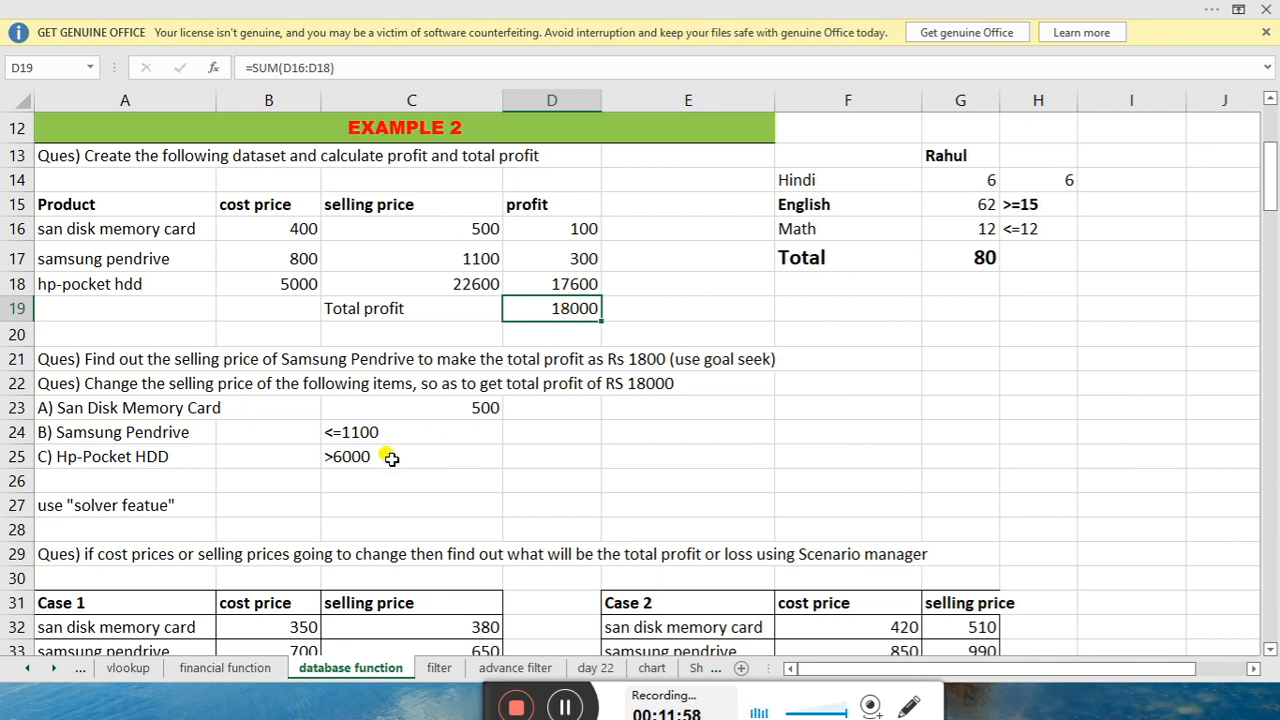
left_click_drag(489, 226, 452, 280)
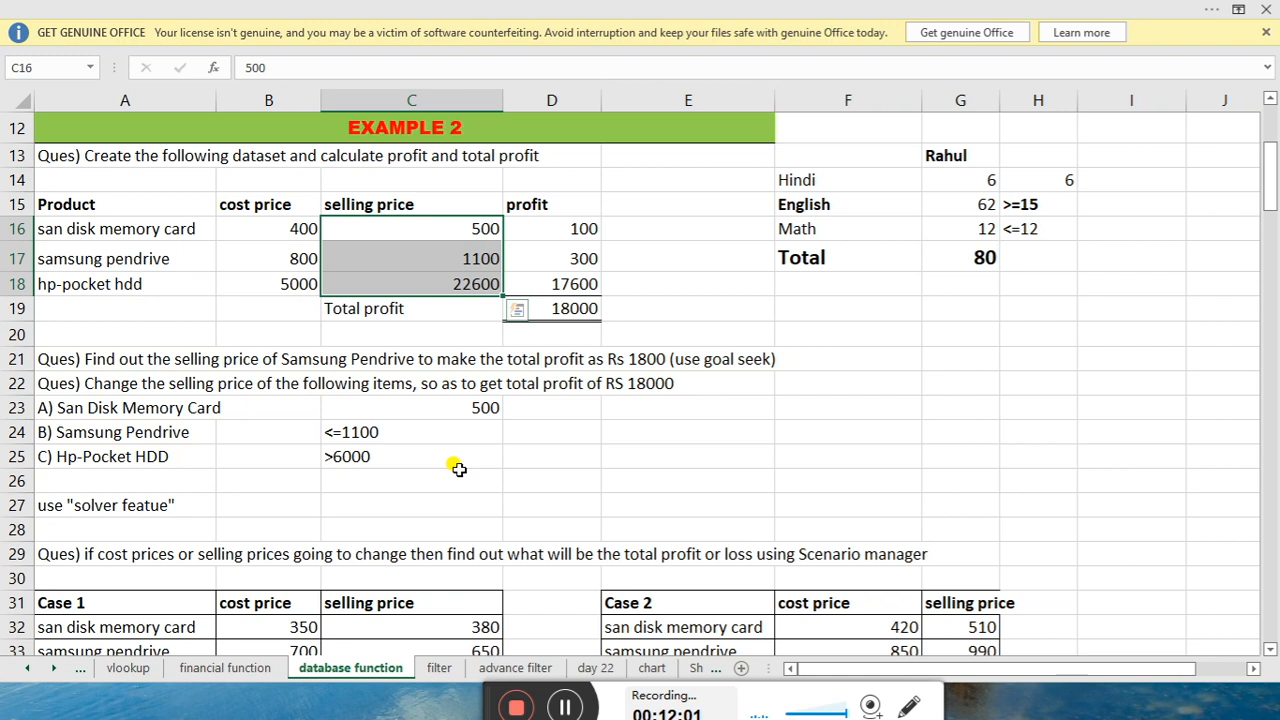
left_click(540, 314)
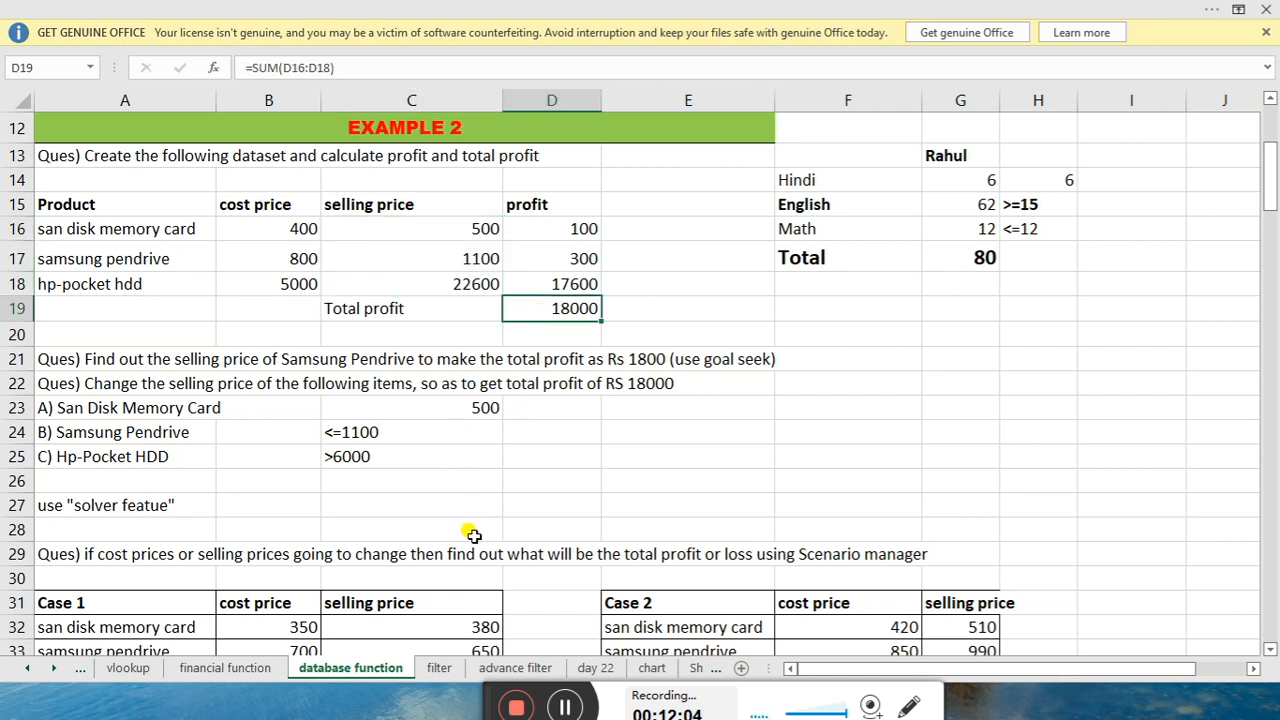